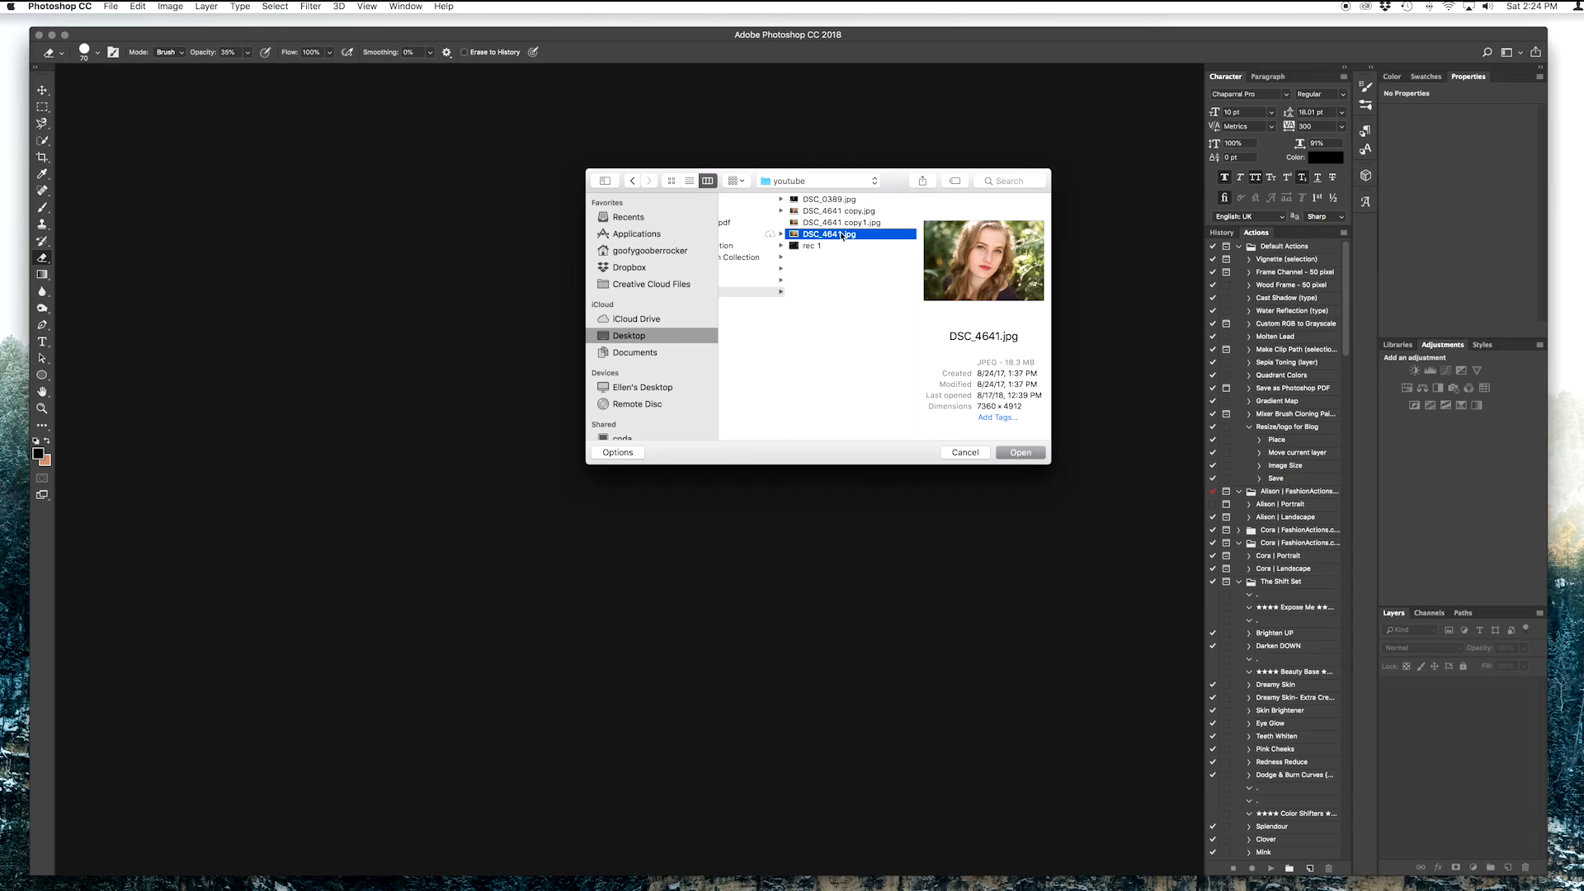
Open the portrait DSC_4641.jpg from the youtube folder and duplicate its Background layer
click(1022, 453)
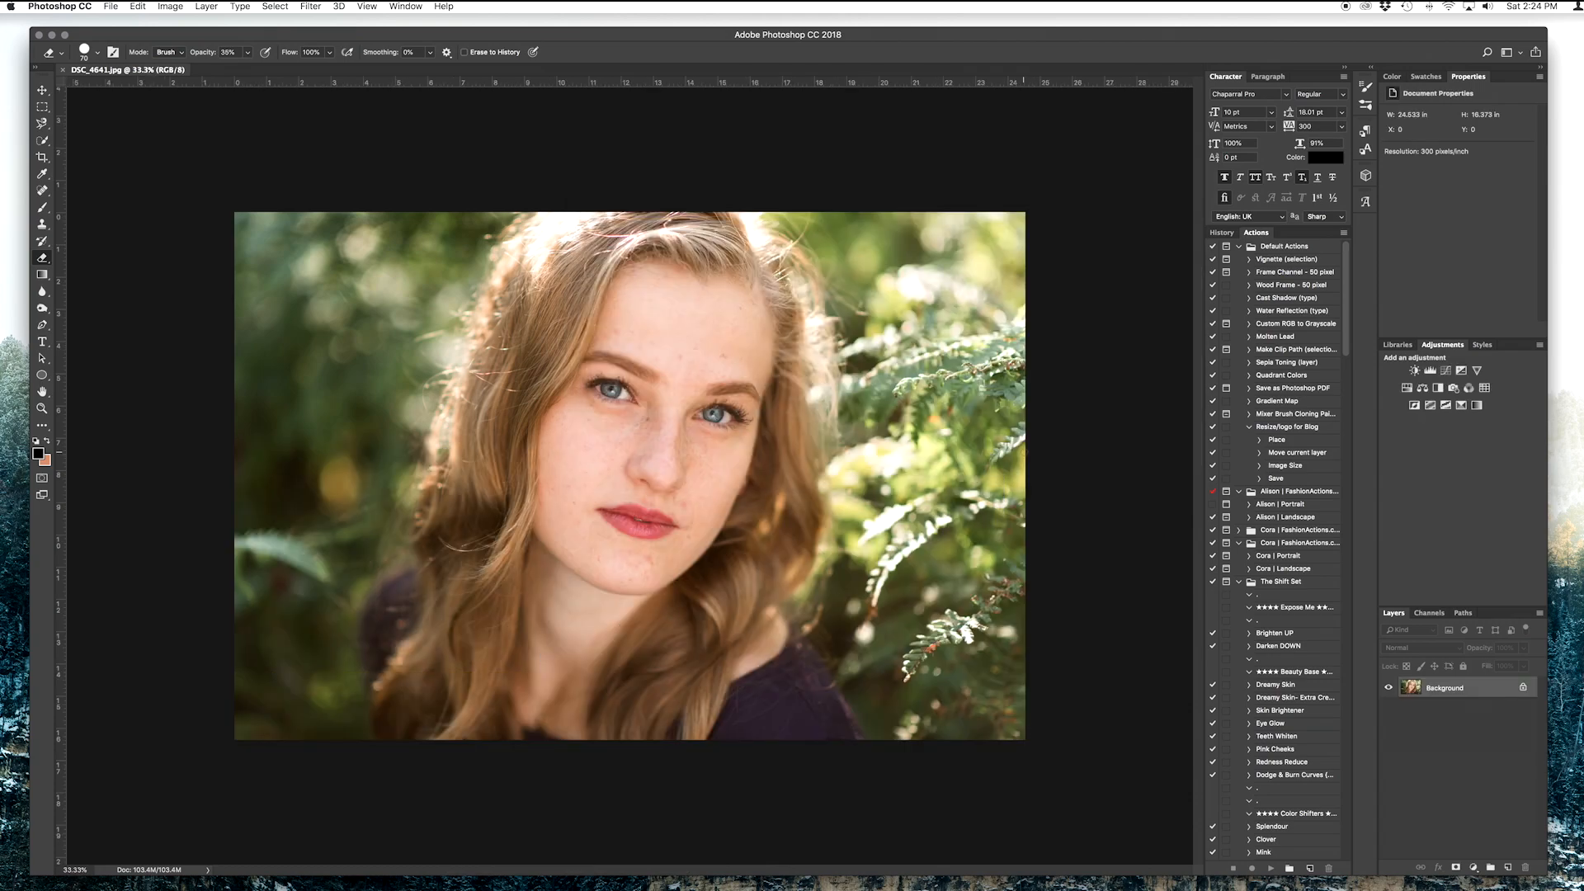
key(super+j)
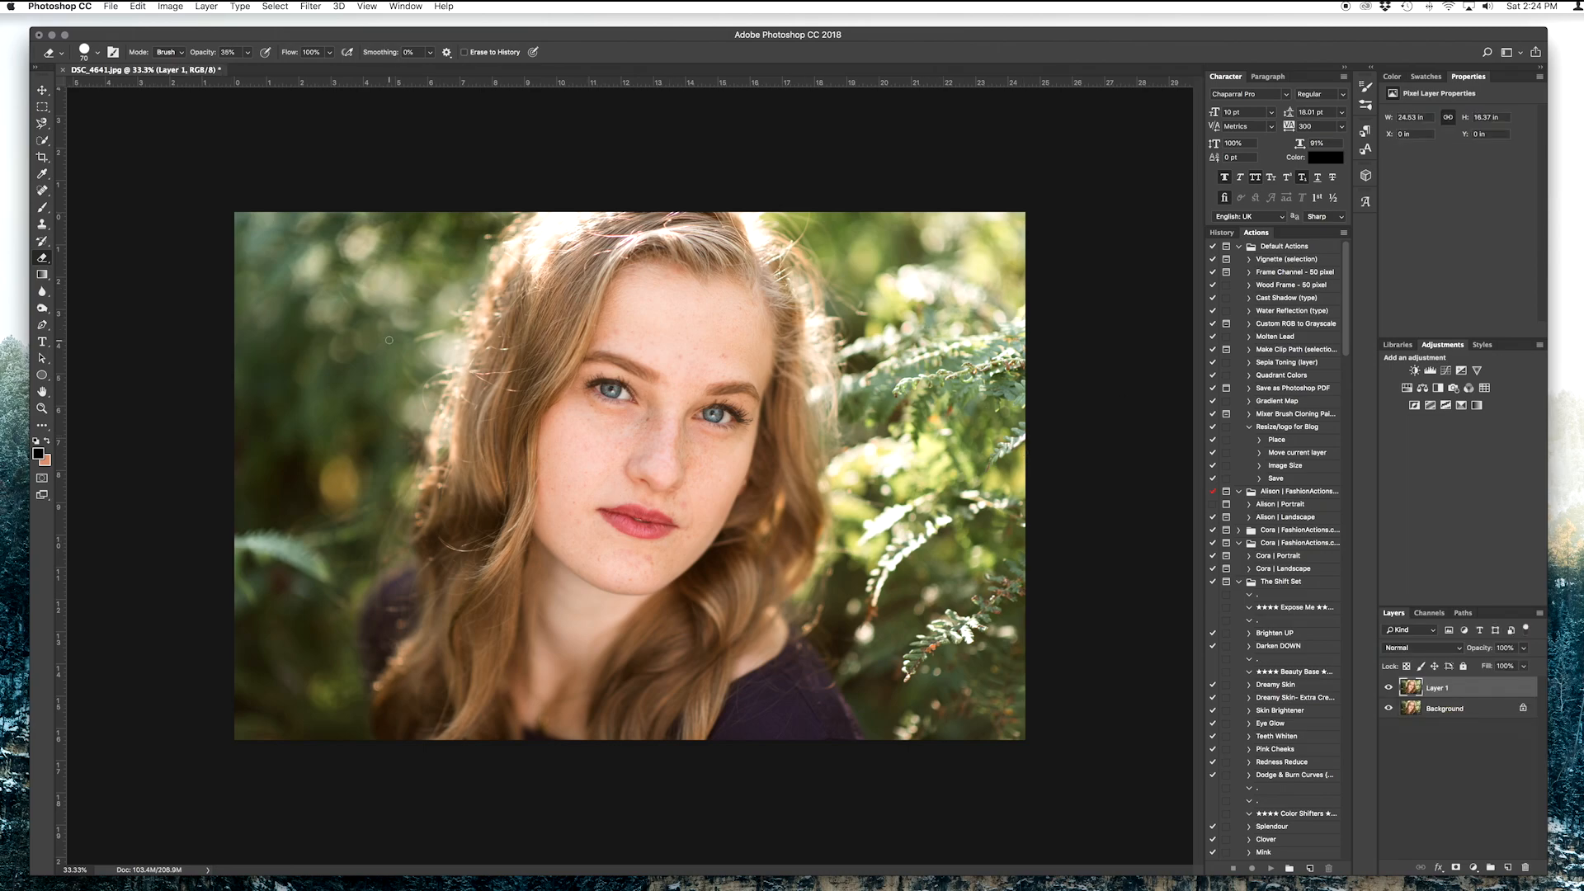
Remove the blemishes on the forehead, chin, cheek and beside the mouth with the Spot Healing Brush at size 50
click(40, 190)
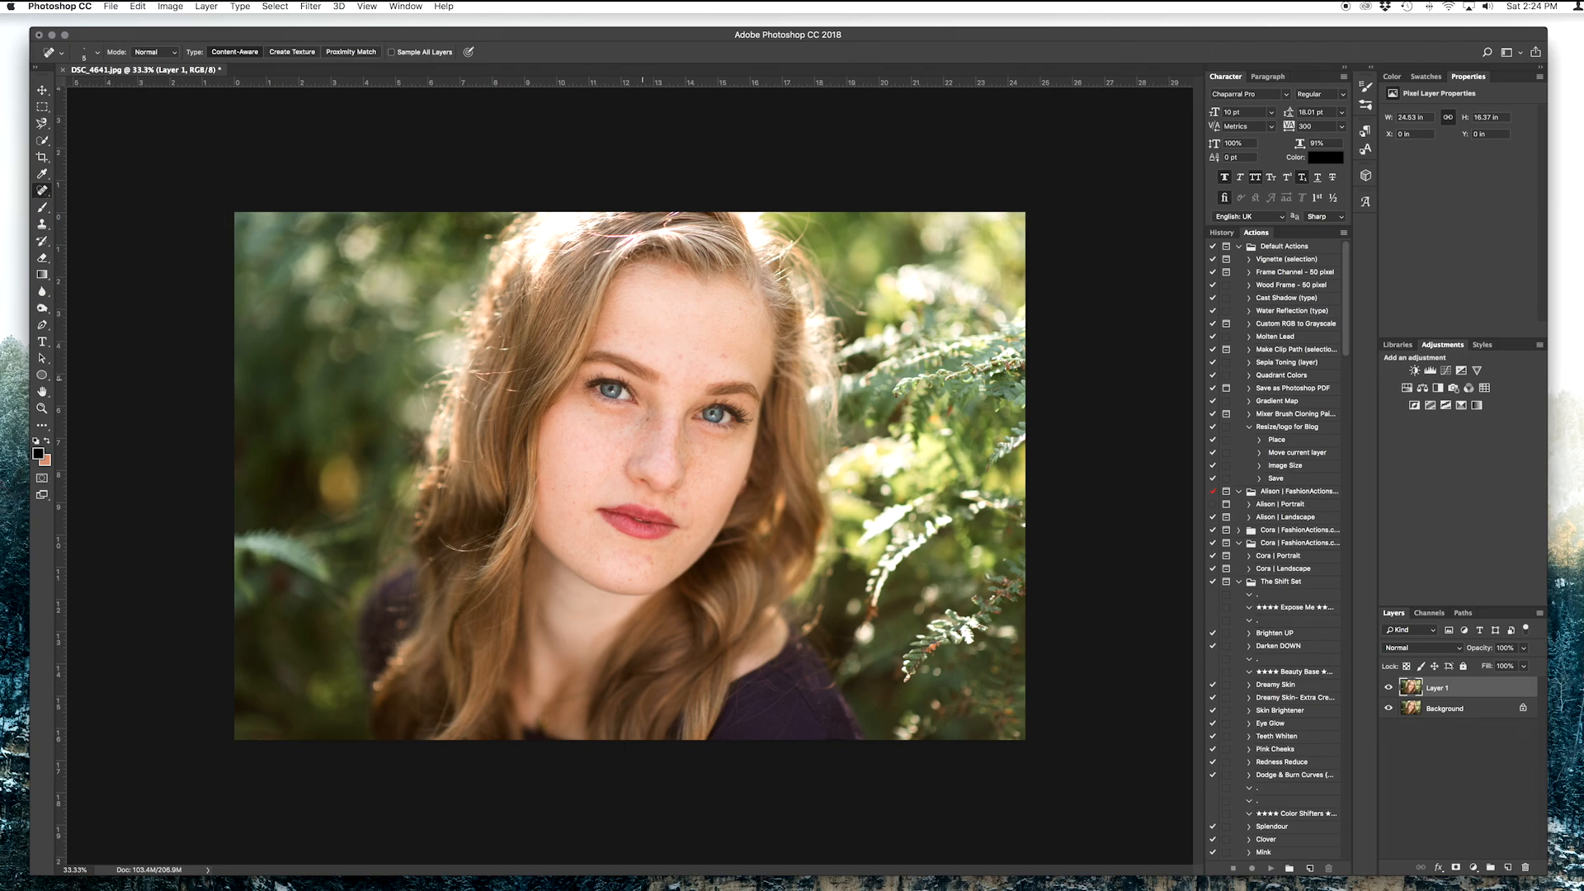
key(bracketright)
key(bracketright)
key(bracketright)
key(bracketright)
key(bracketright)
key(bracketright)
key(bracketright)
key(bracketright)
key(bracketright)
key(bracketright)
key(bracketright)
key(bracketleft)
scroll(653, 342, up, 2)
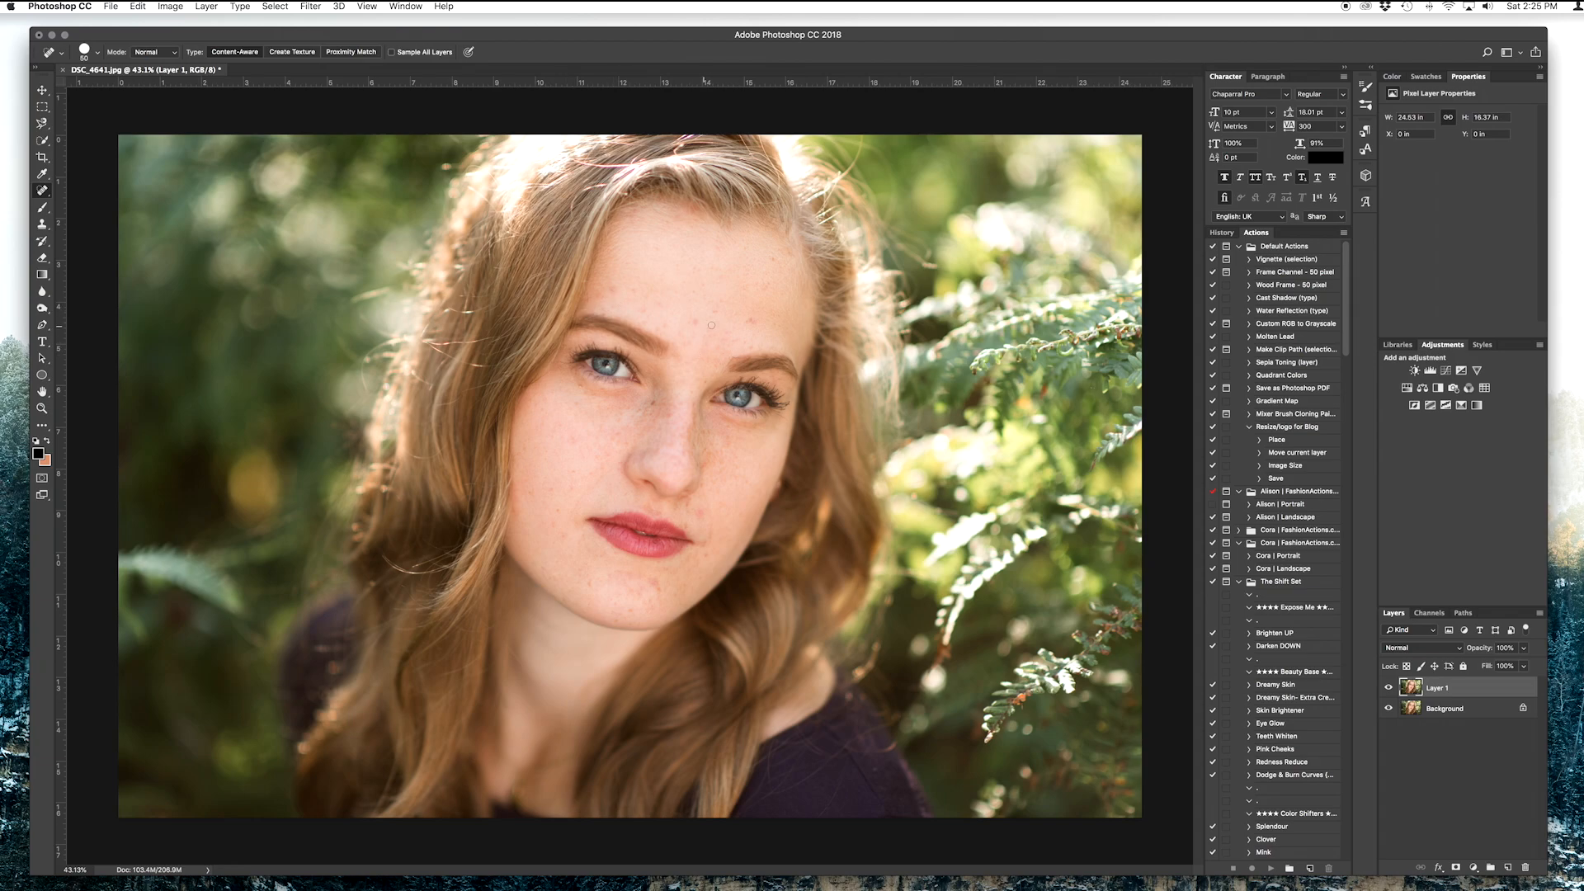
click(751, 322)
scroll(651, 564, up, 3)
click(663, 629)
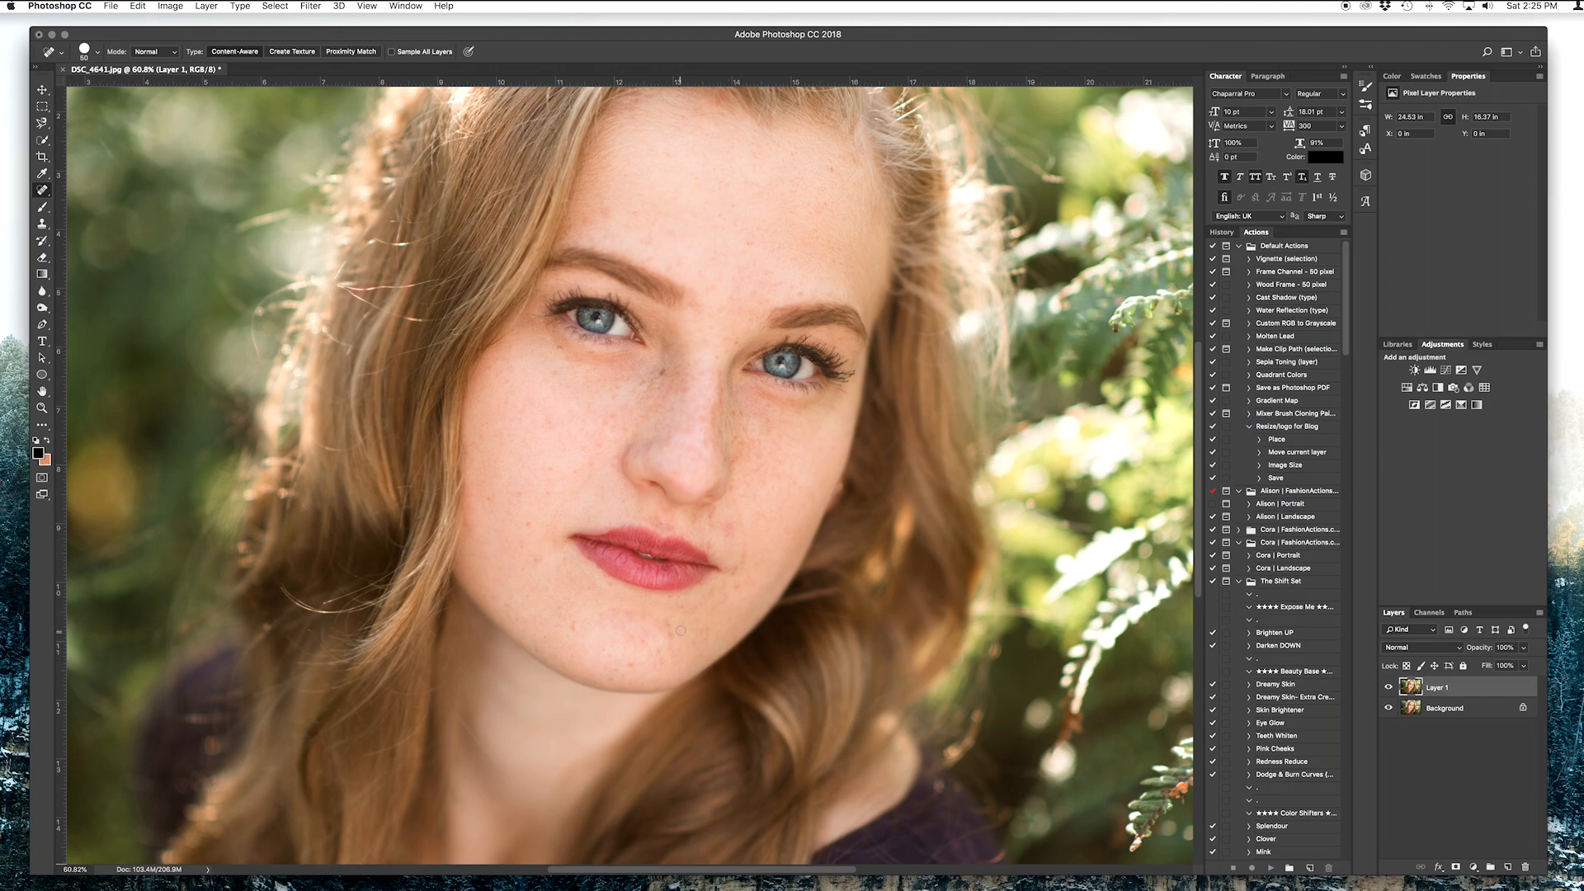
click(731, 532)
click(527, 404)
Reduce the Spot Healing Brush to size 25 and check the face, neck and shoulder closely for small blemishes
scroll(731, 508, up, 4)
key([)
key([)
key([)
key([)
key([)
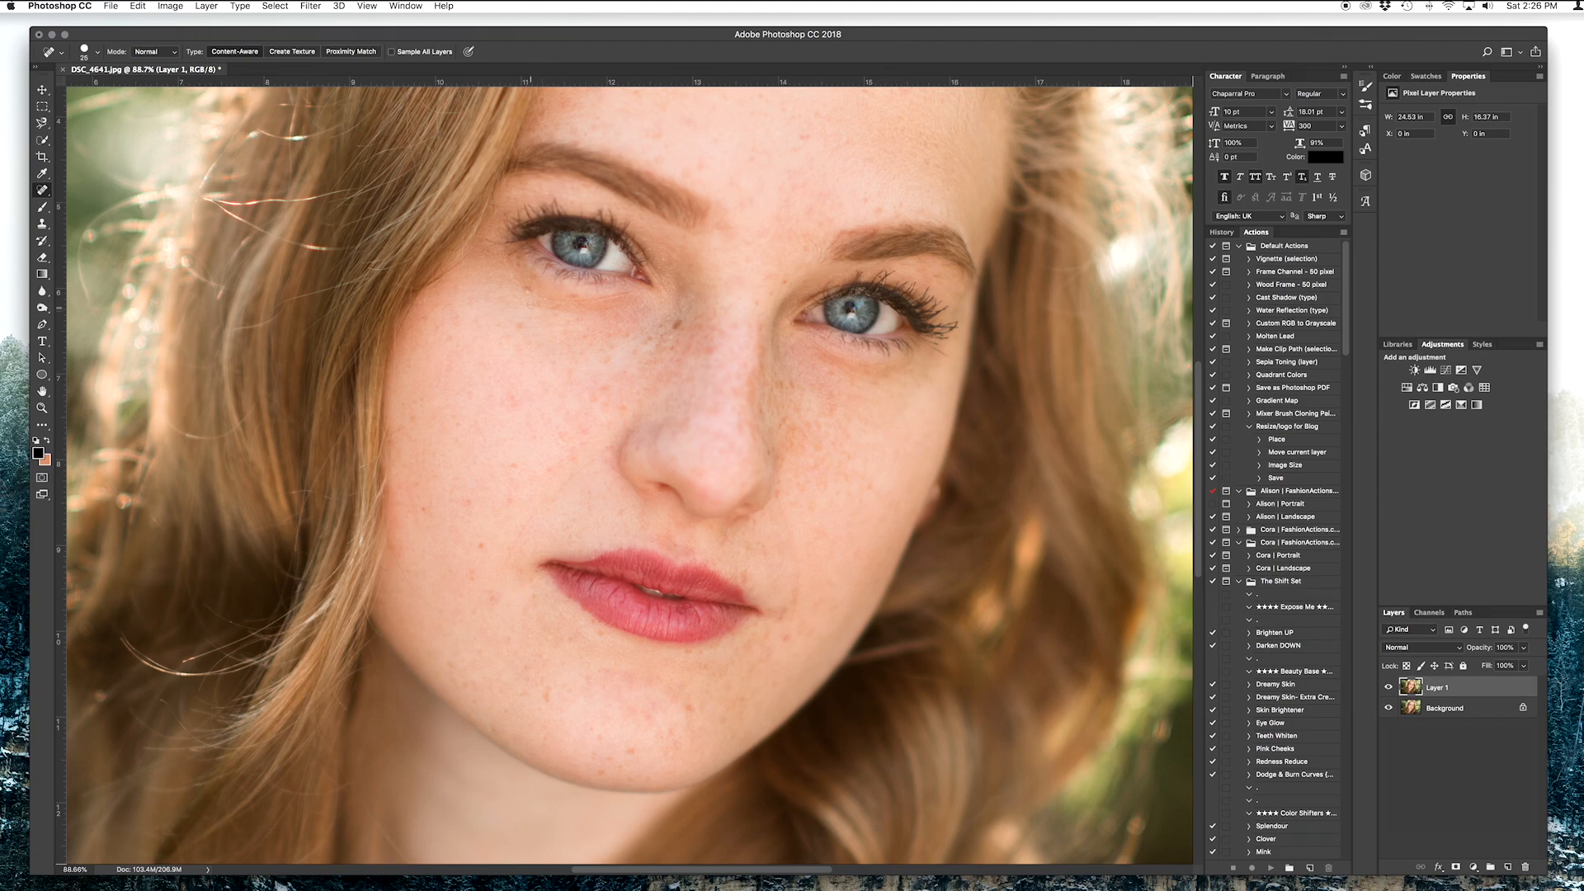
scroll(847, 253, up, 3)
scroll(848, 253, left, 1)
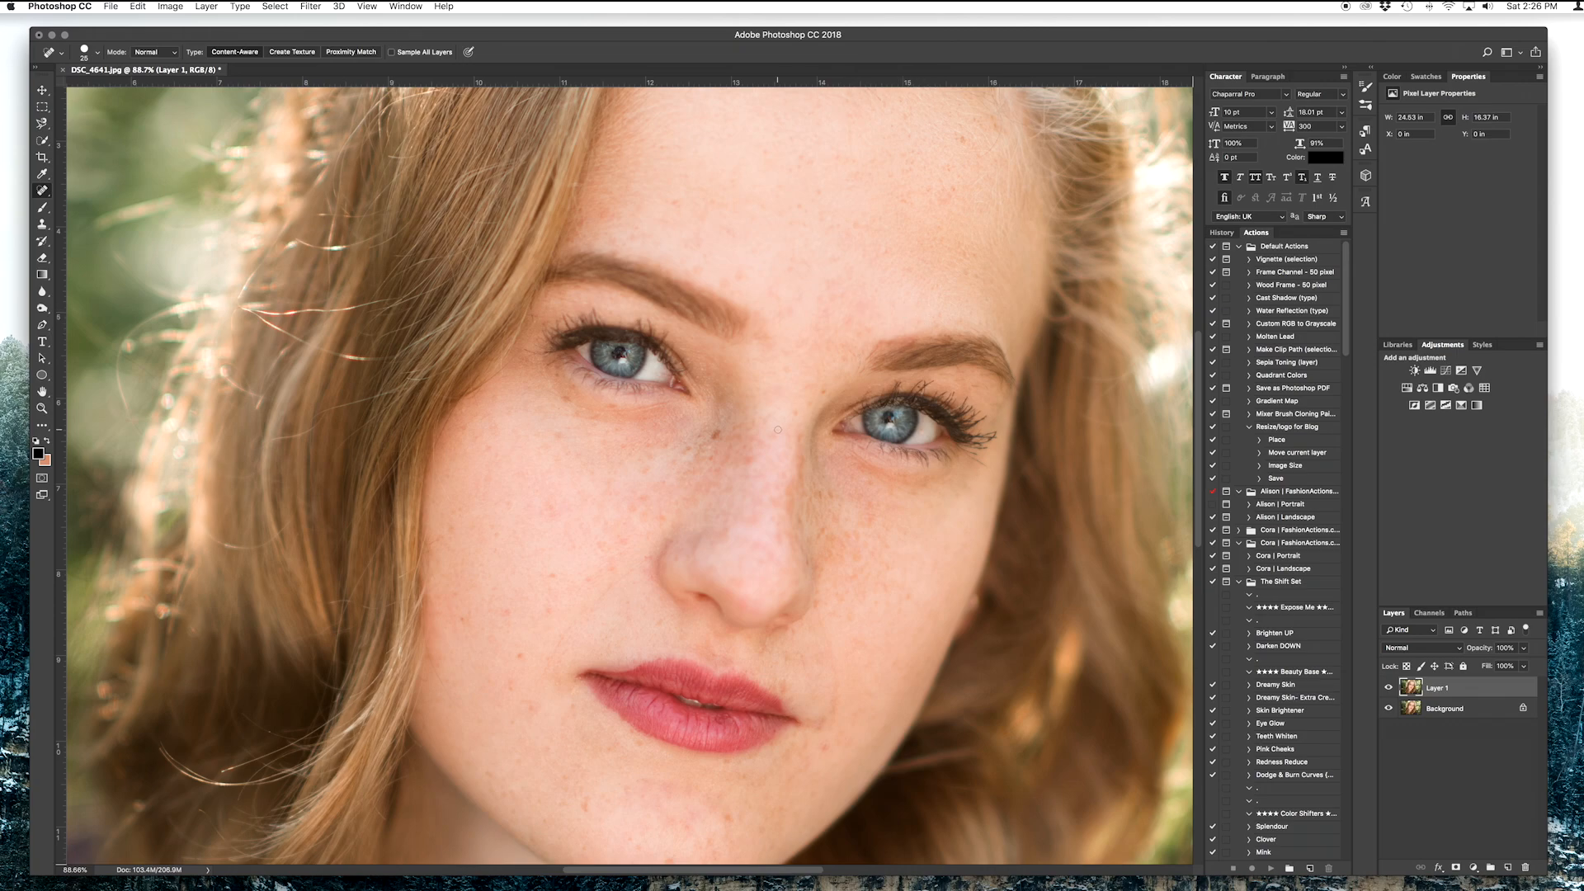
scroll(777, 429, down, 5)
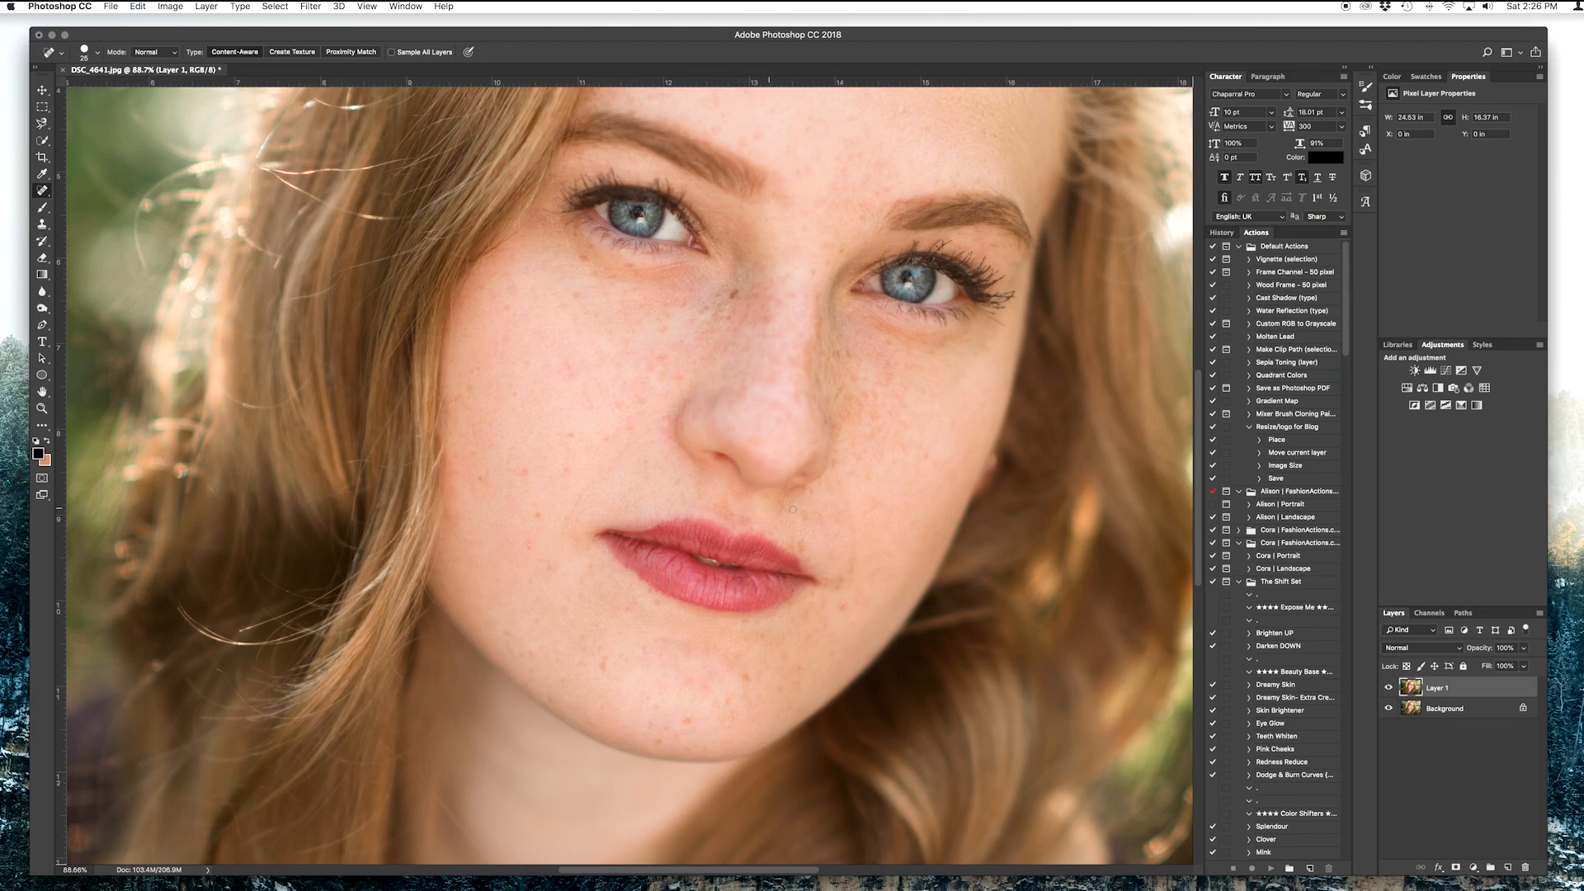
scroll(1008, 262, down, 10)
scroll(777, 528, right, 8)
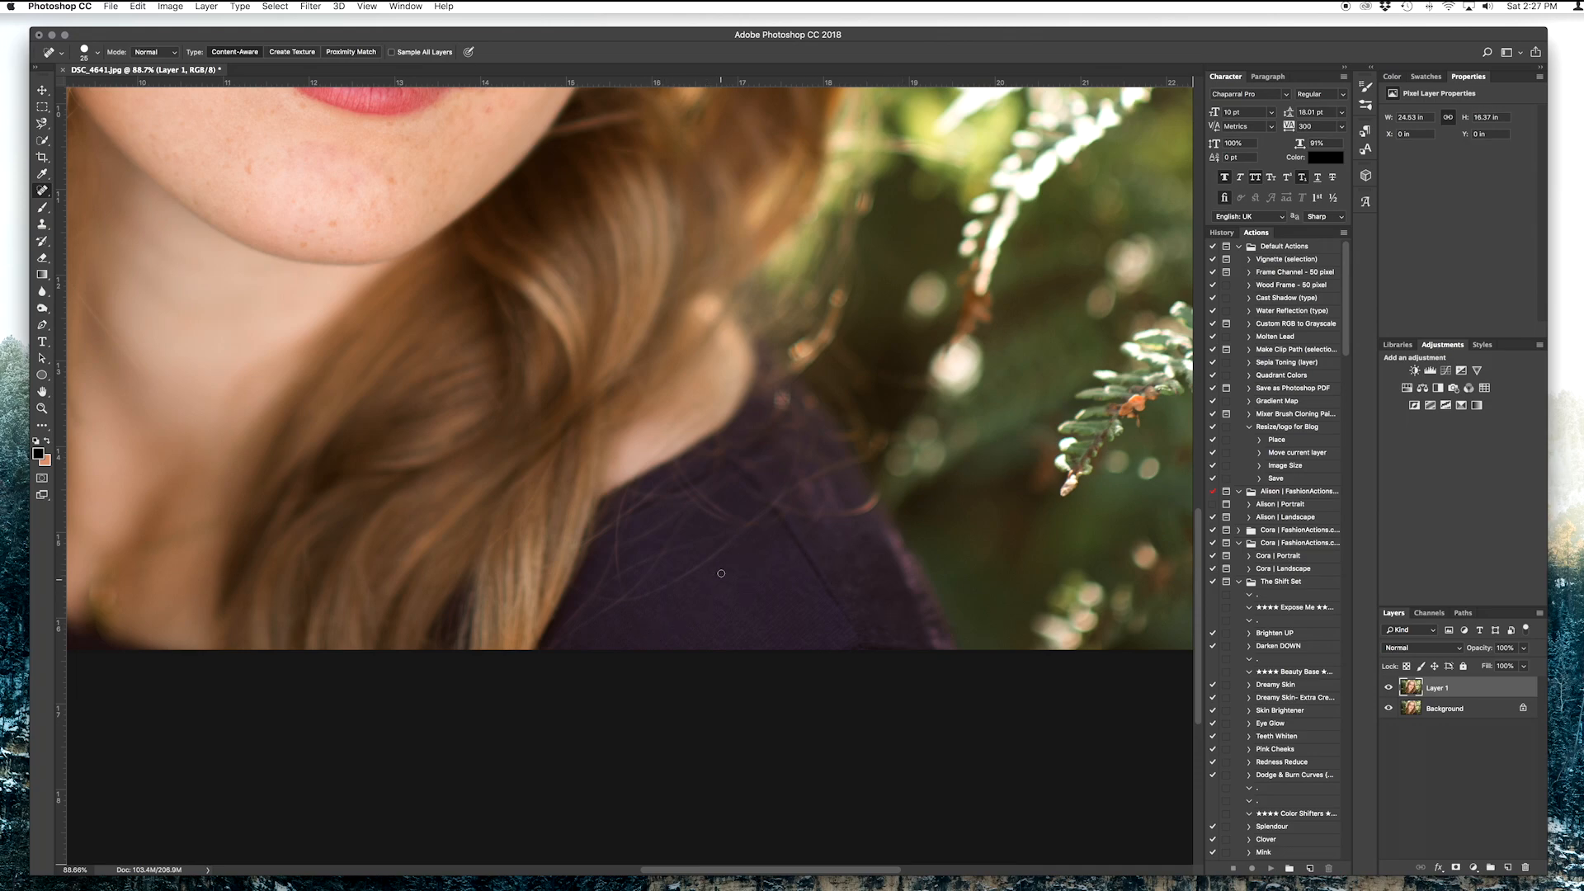
Heal a small flaw on the dark top below the shoulder with the Spot Healing Brush at size 25
key(bracketright)
key(bracketright)
key(bracketright)
key(bracketleft)
key(bracketleft)
key(bracketleft)
mouse_move(730, 545)
mouse_down()
mouse_move(629, 602)
mouse_move(743, 532)
mouse_up()
Examine the whole portrait for remaining blemishes, with the Spot Healing Brush enlarged to size 40
scroll(836, 553, down, 5)
scroll(835, 554, up, 3)
scroll(836, 554, down, 3)
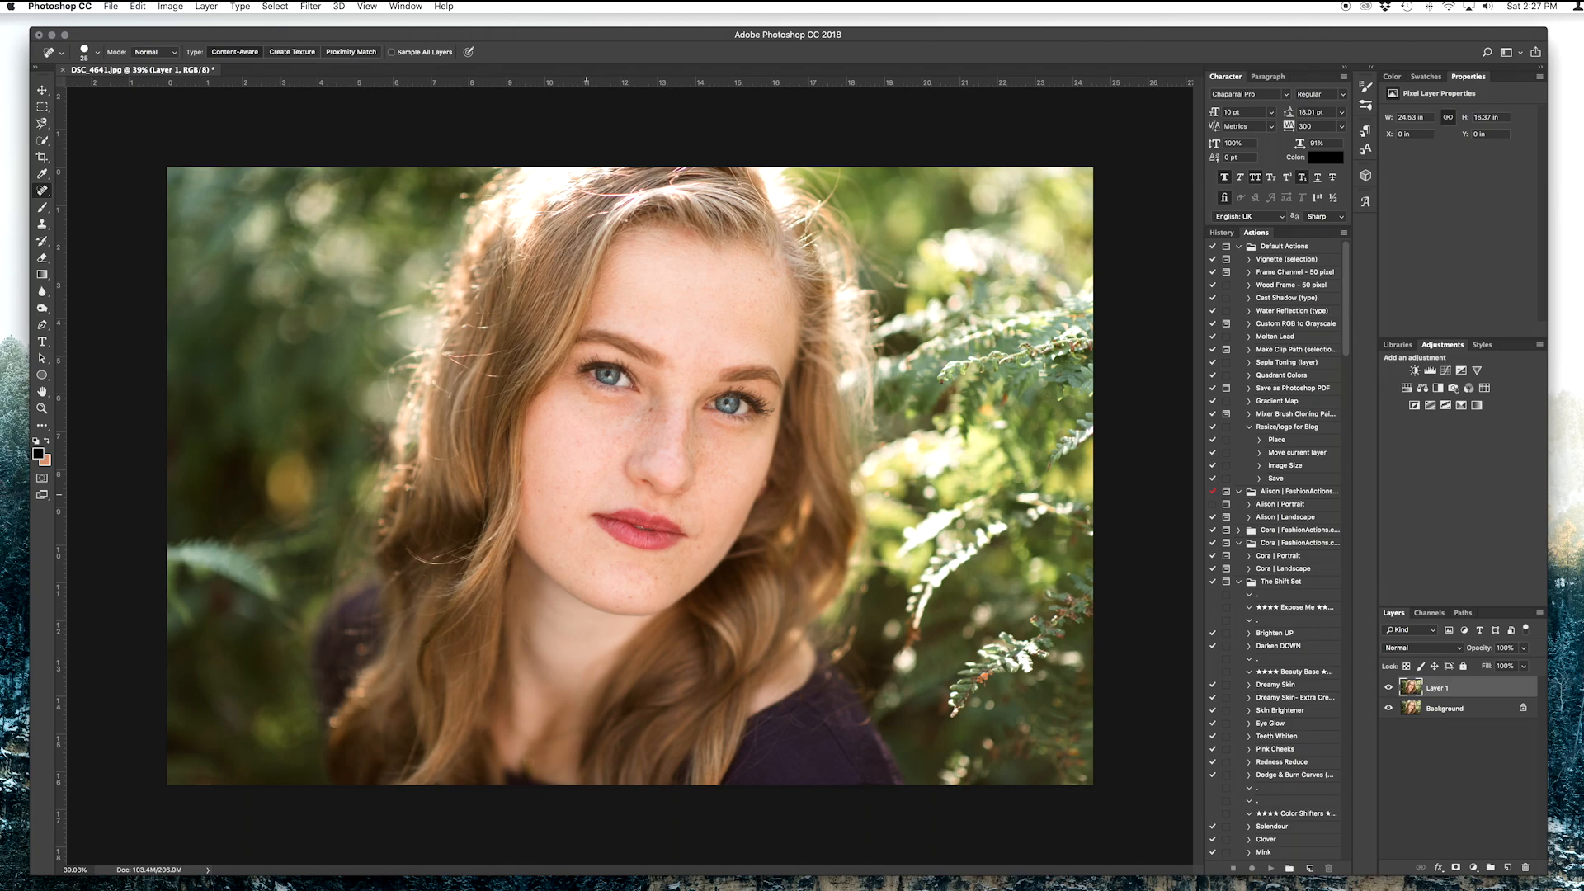
scroll(634, 469, up, 3)
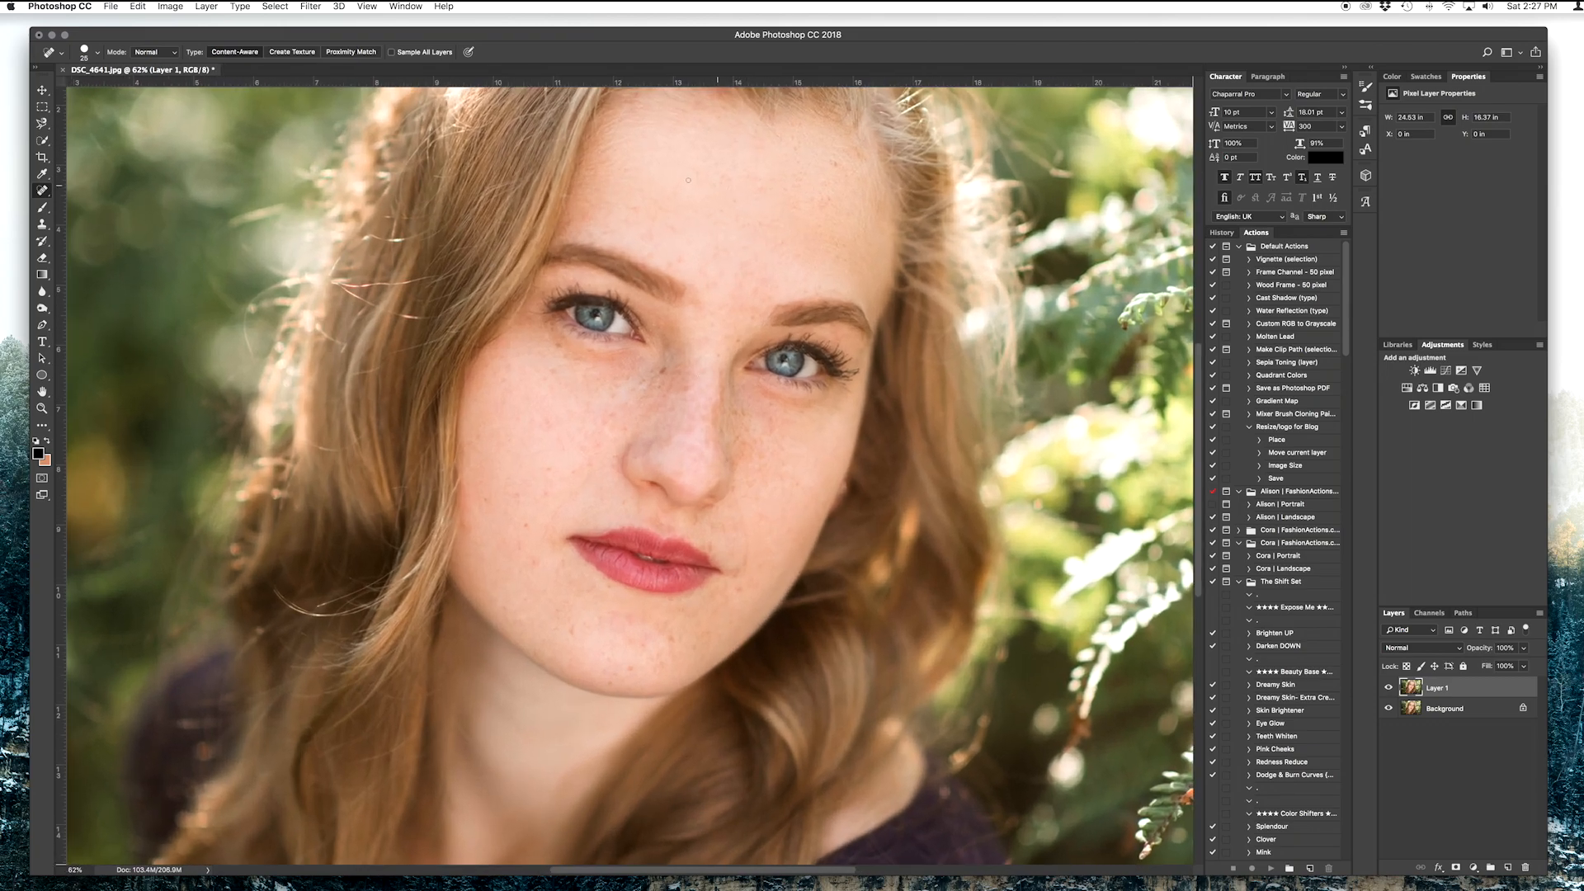
key(bracketright)
key(bracketright)
scroll(795, 641, down, 5)
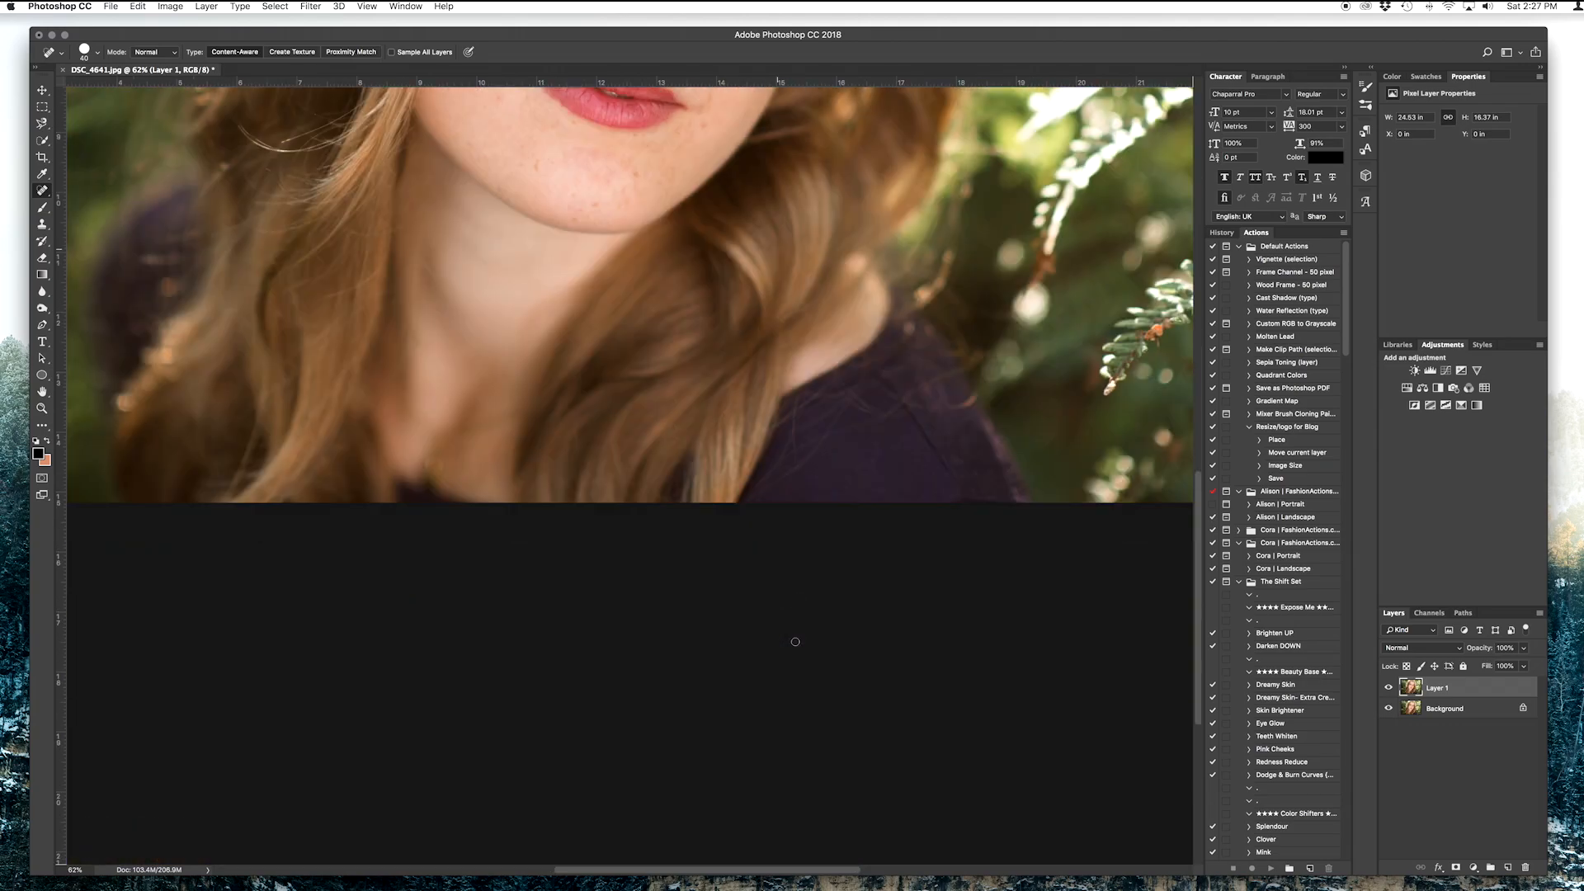
scroll(794, 641, up, 3)
scroll(798, 627, left, 4)
scroll(848, 466, right, 5)
scroll(848, 466, up, 4)
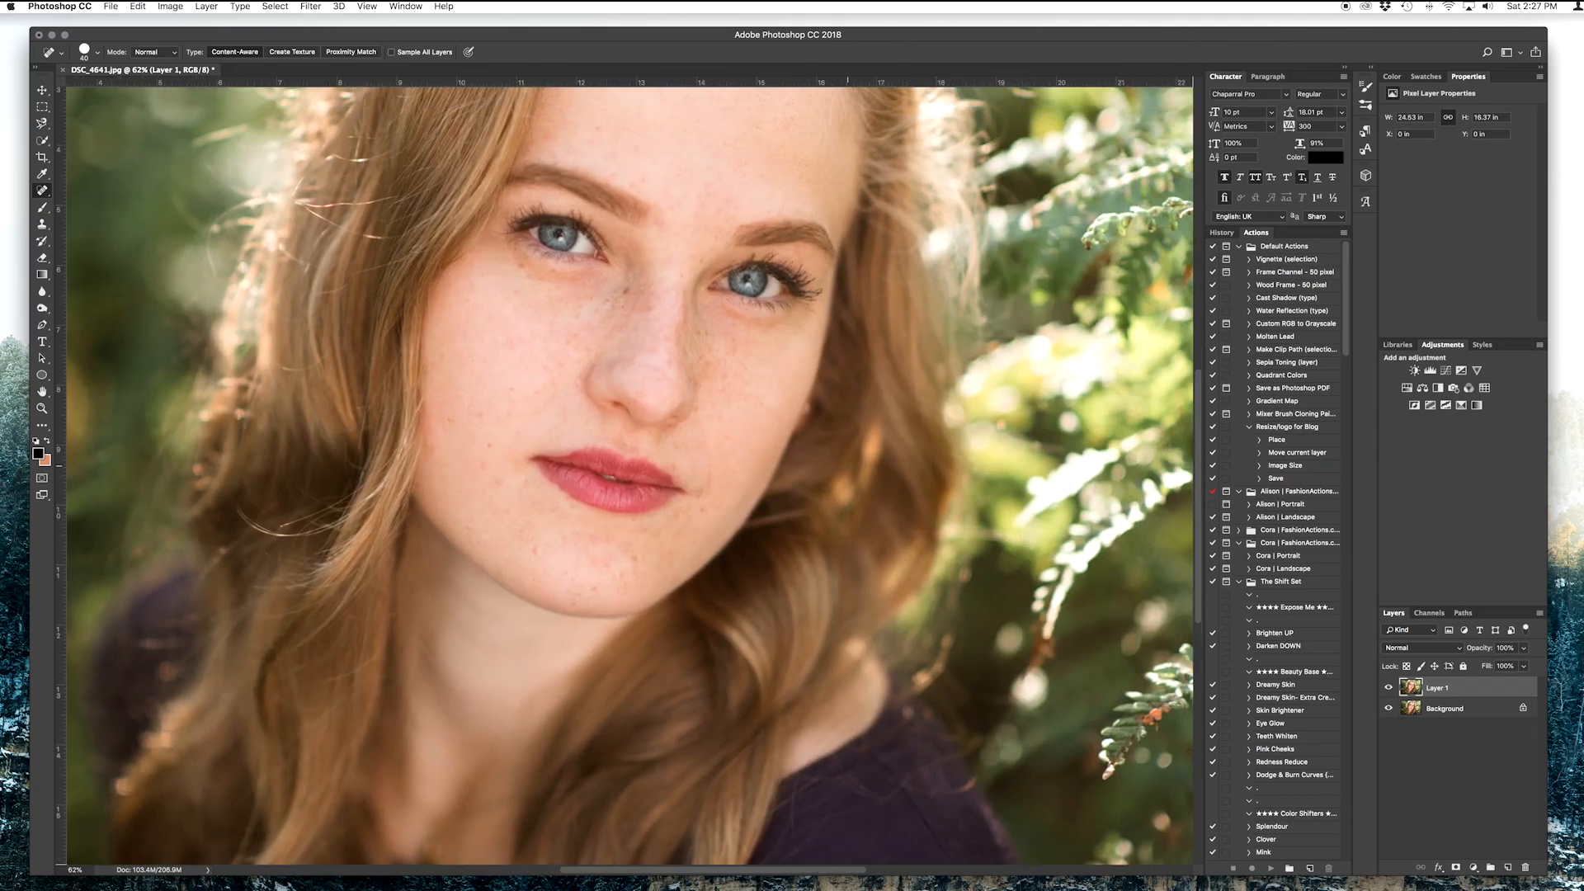
scroll(843, 467, down, 2)
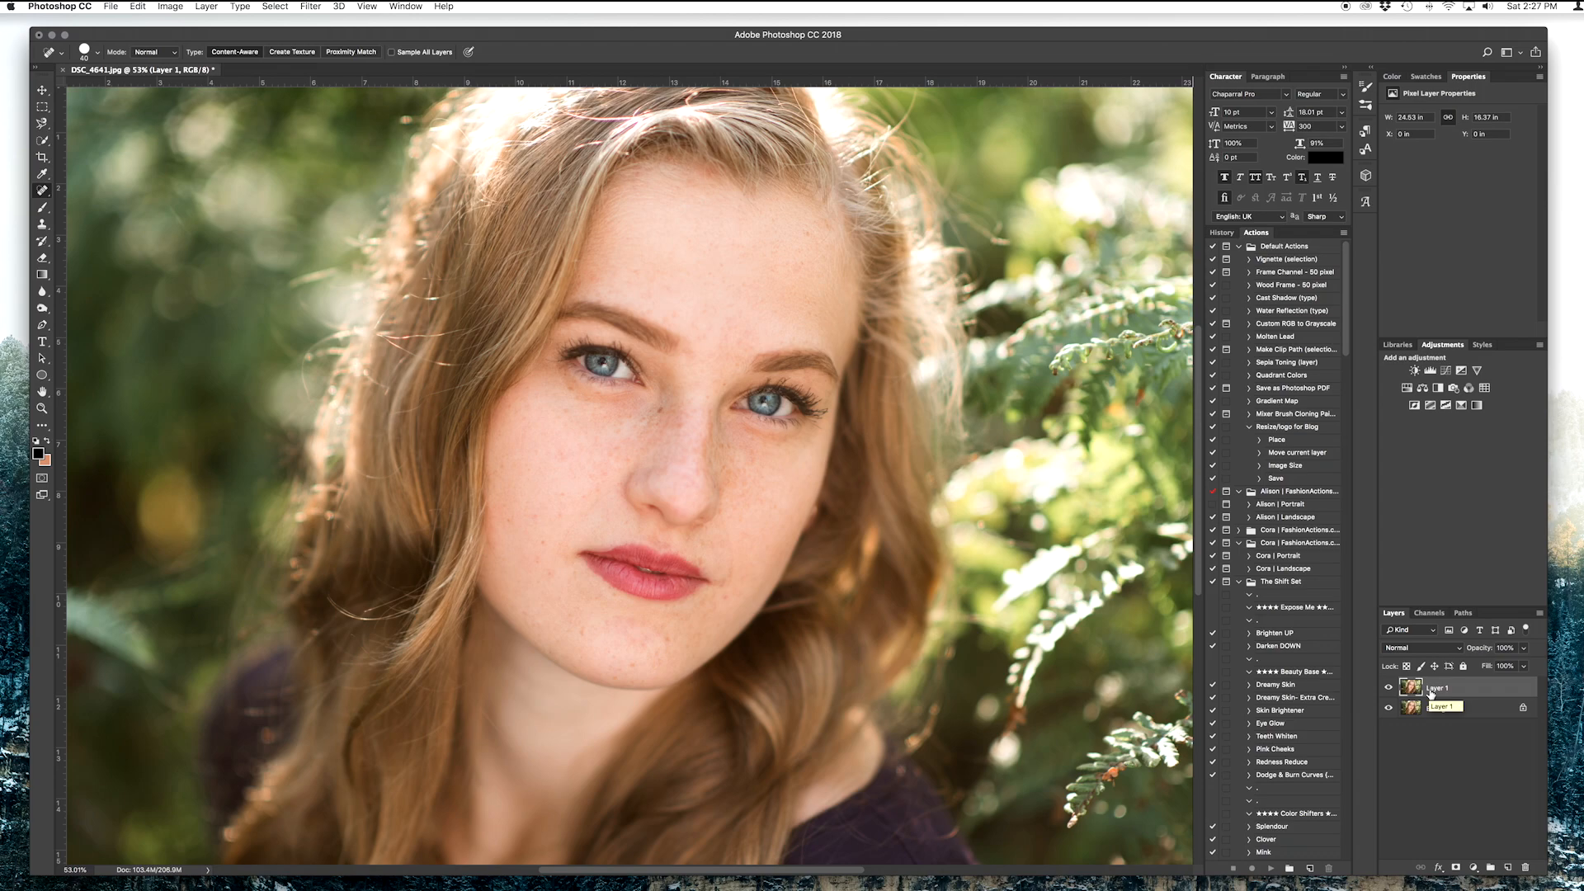
Duplicate the healed Layer 1 and convert it together with its copy into one smart object
key(super+j)
shift+click(1450, 710)
right_click(1451, 709)
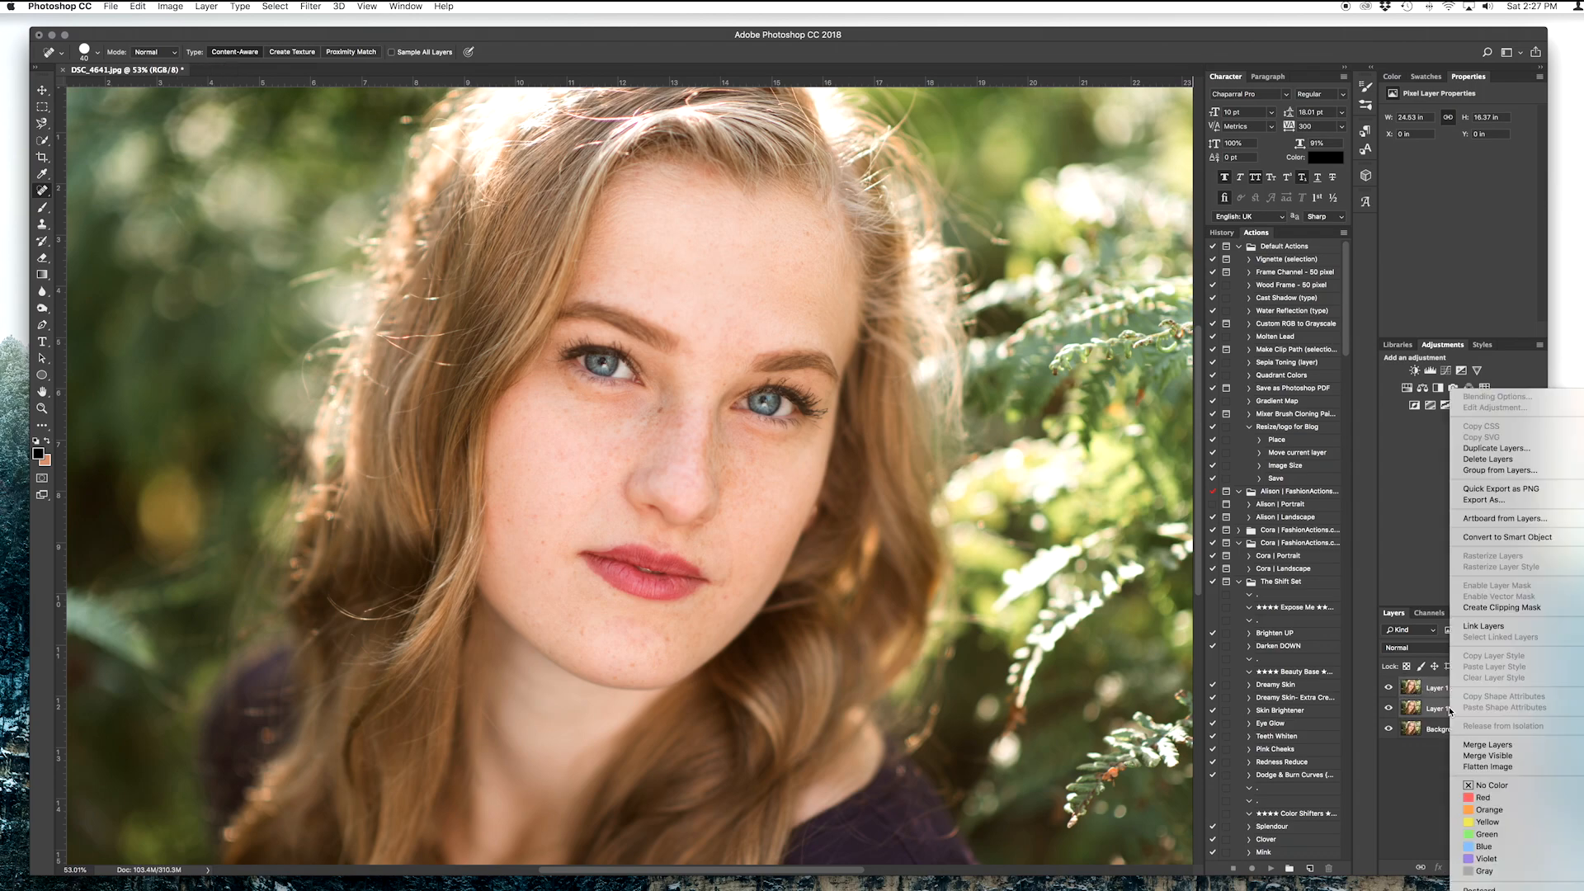
click(1489, 539)
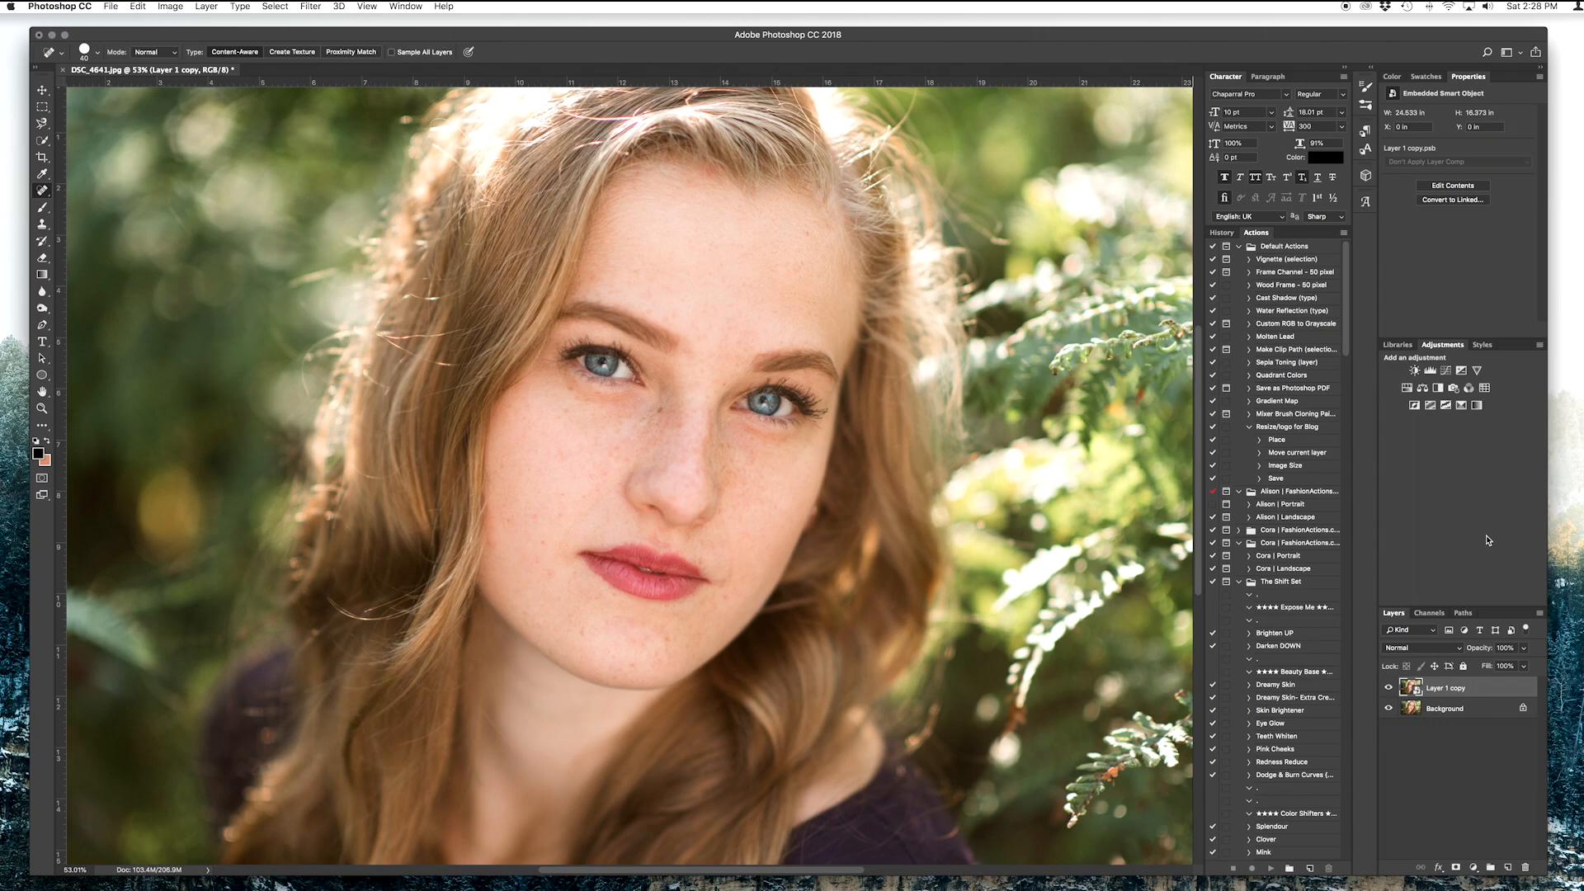
Duplicate the smart object and apply a Surface Blur with radius 32 pixels and threshold 135 levels to the copy
key(super+j)
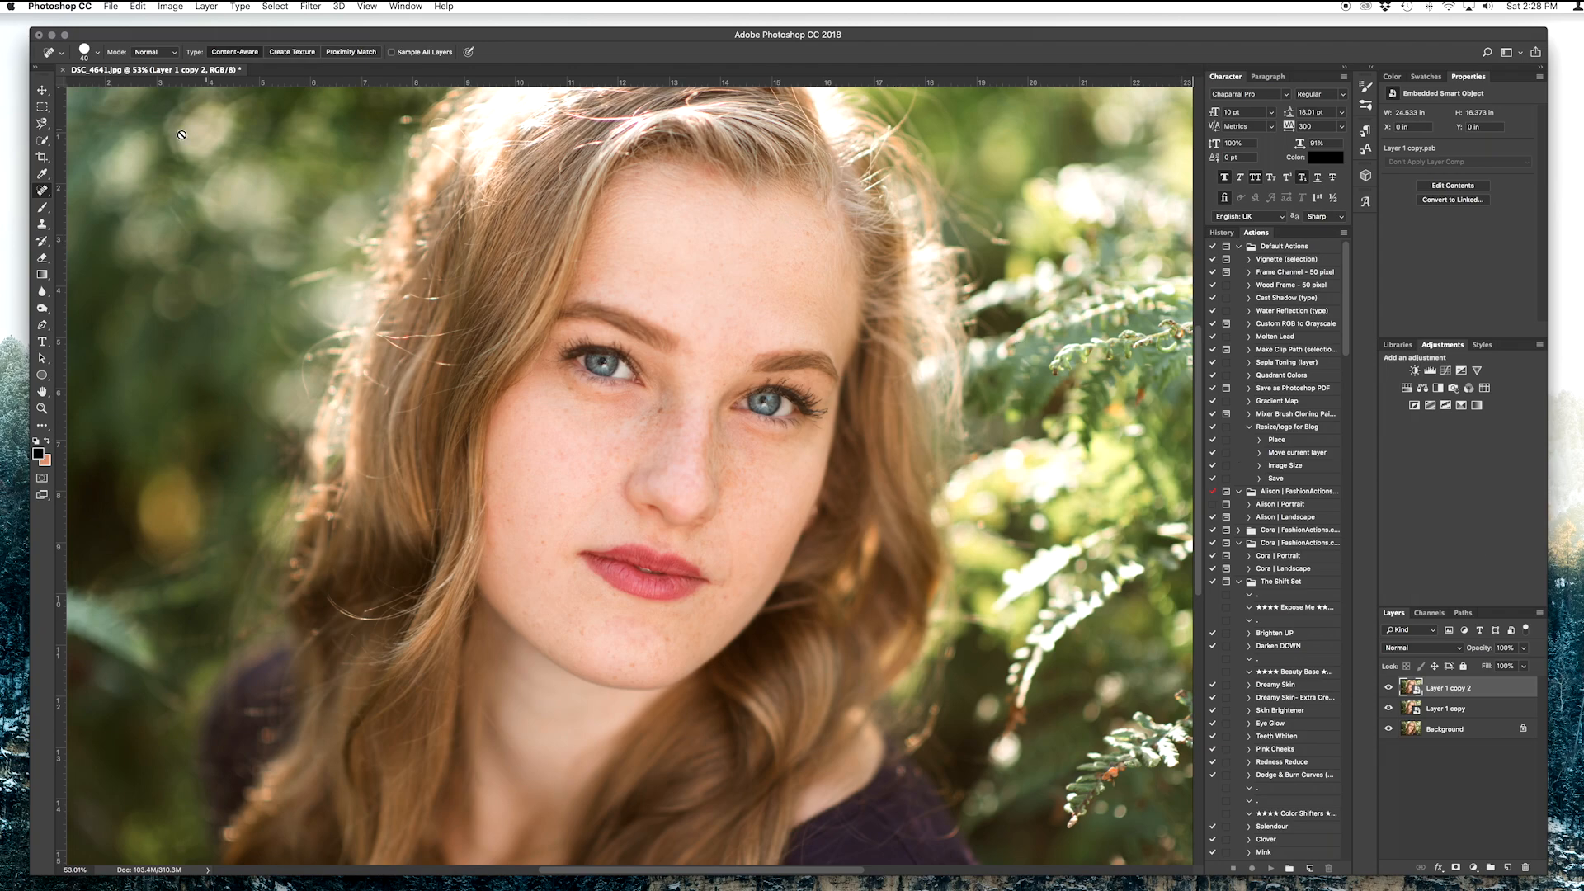
click(310, 6)
mouse_move(387, 160)
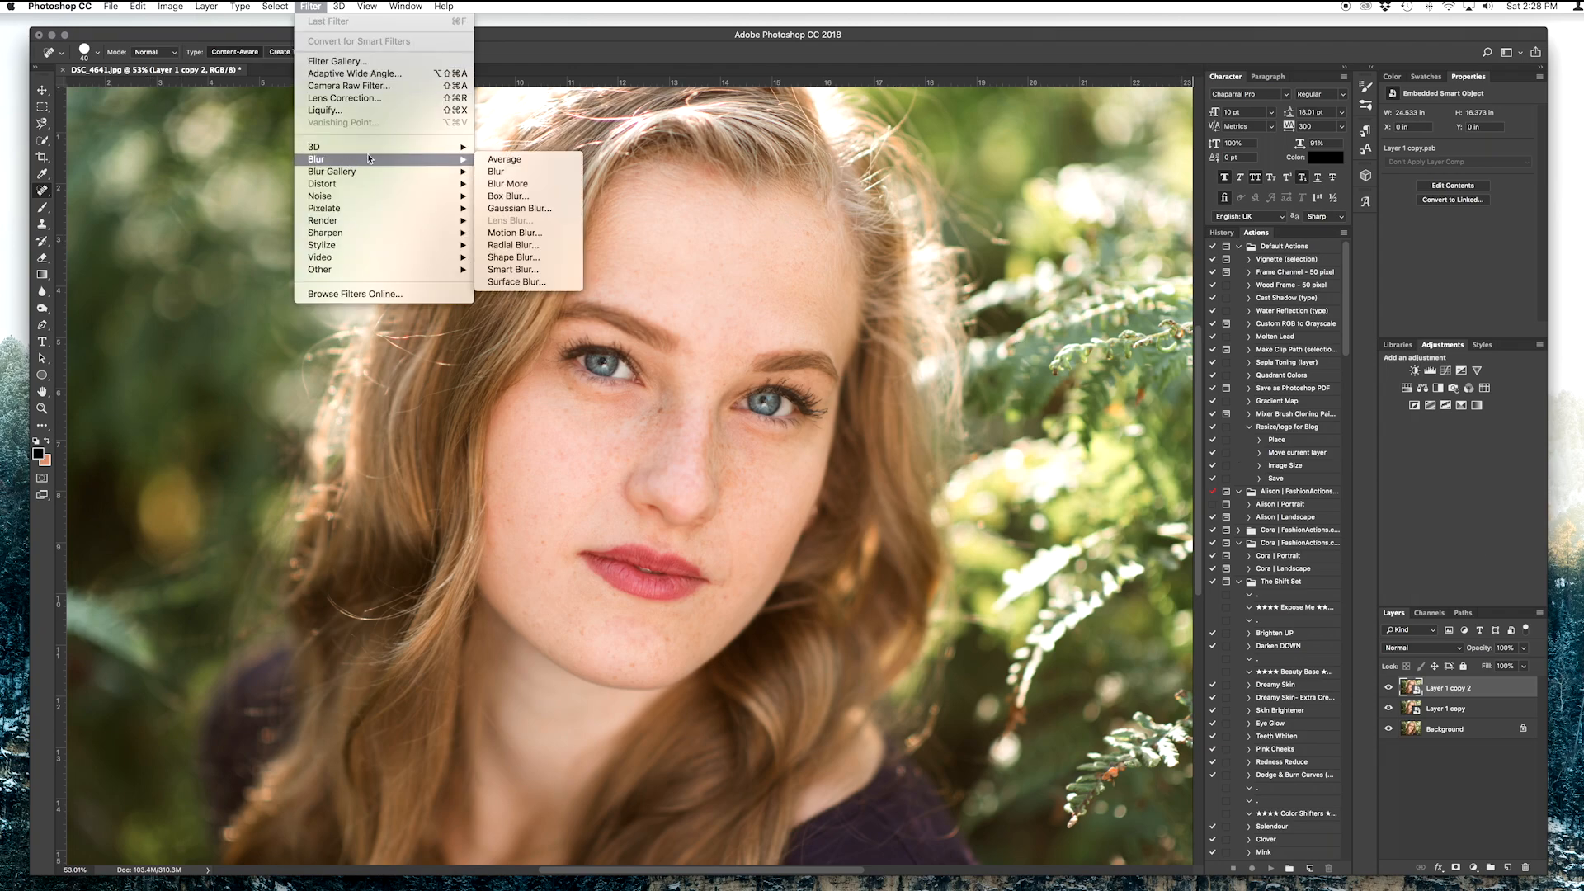
click(522, 281)
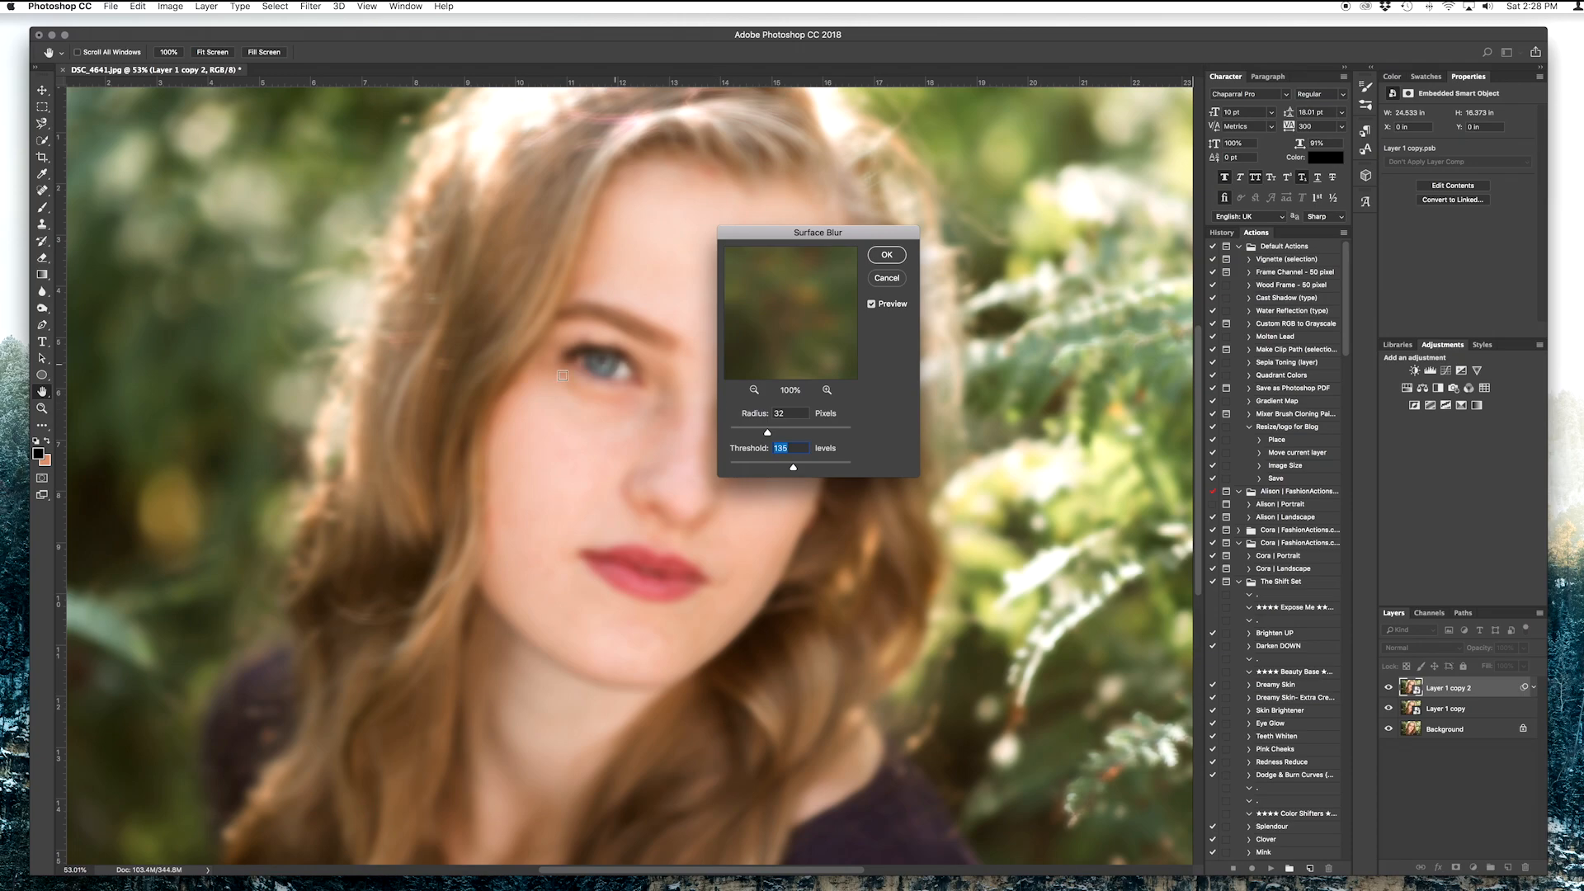
click(886, 255)
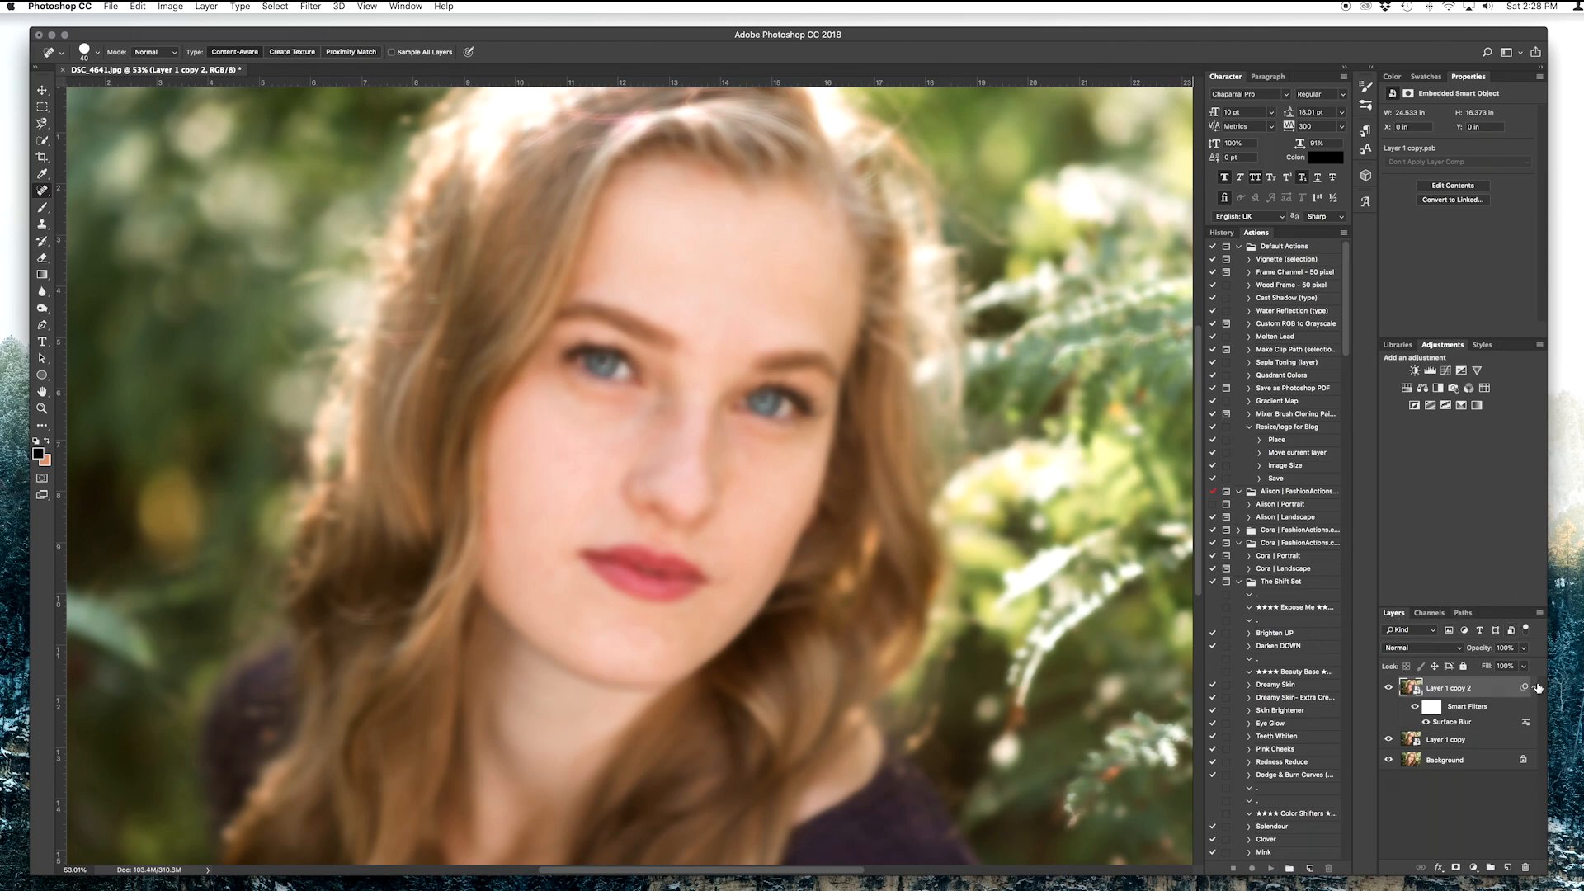
Duplicate the unblurred Layer 1 copy and place the duplicate above the blurred layer, leaving it selected
click(1465, 748)
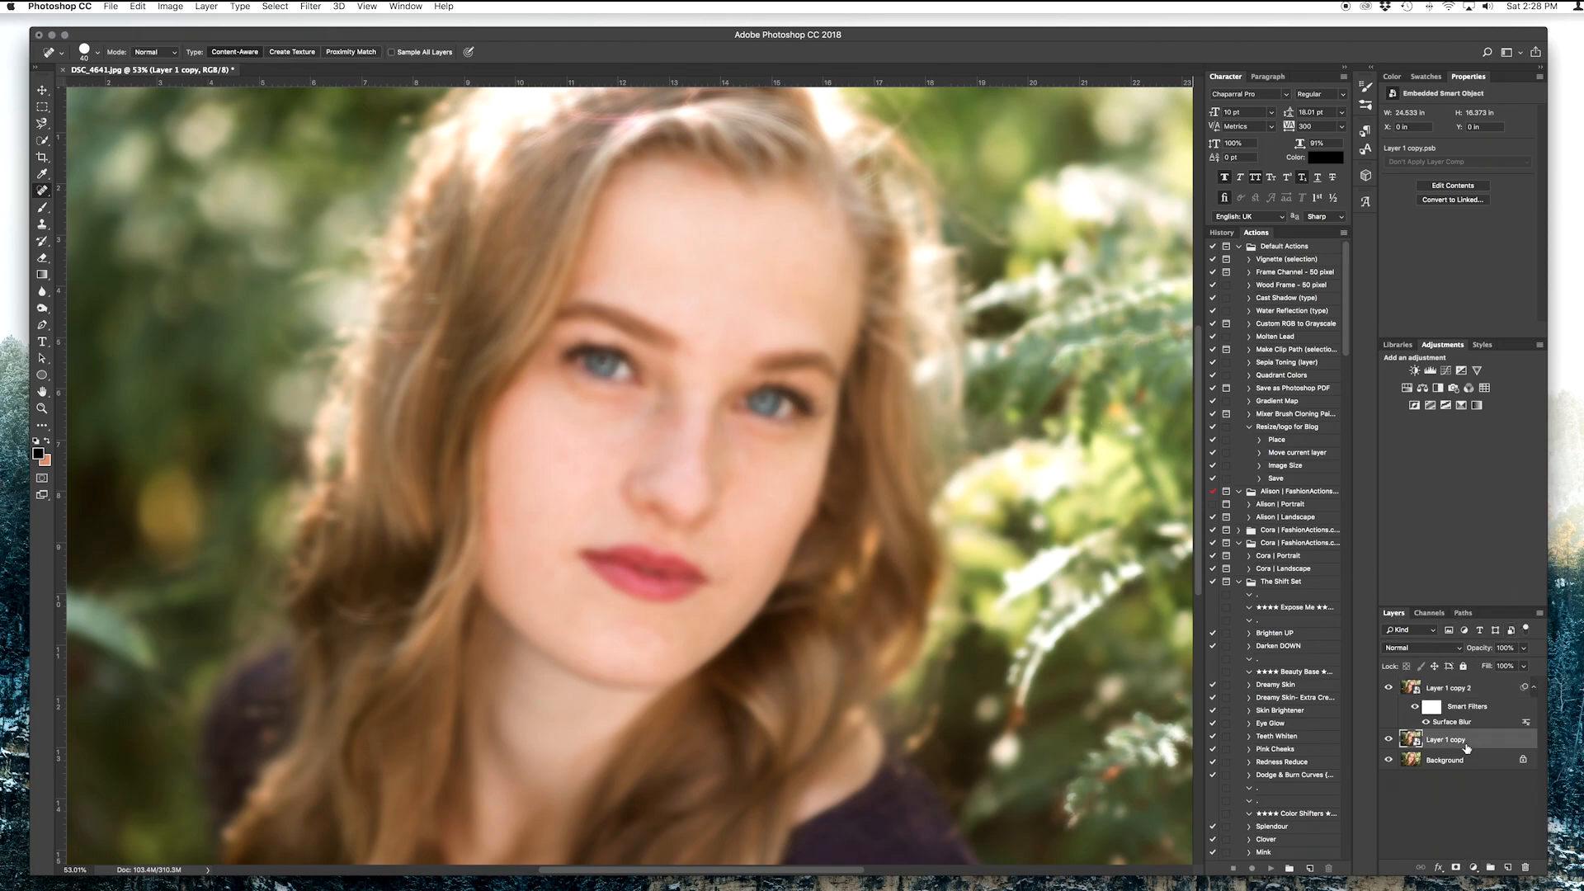
key(super+j)
drag(1465, 747, 1464, 687)
click(1444, 764)
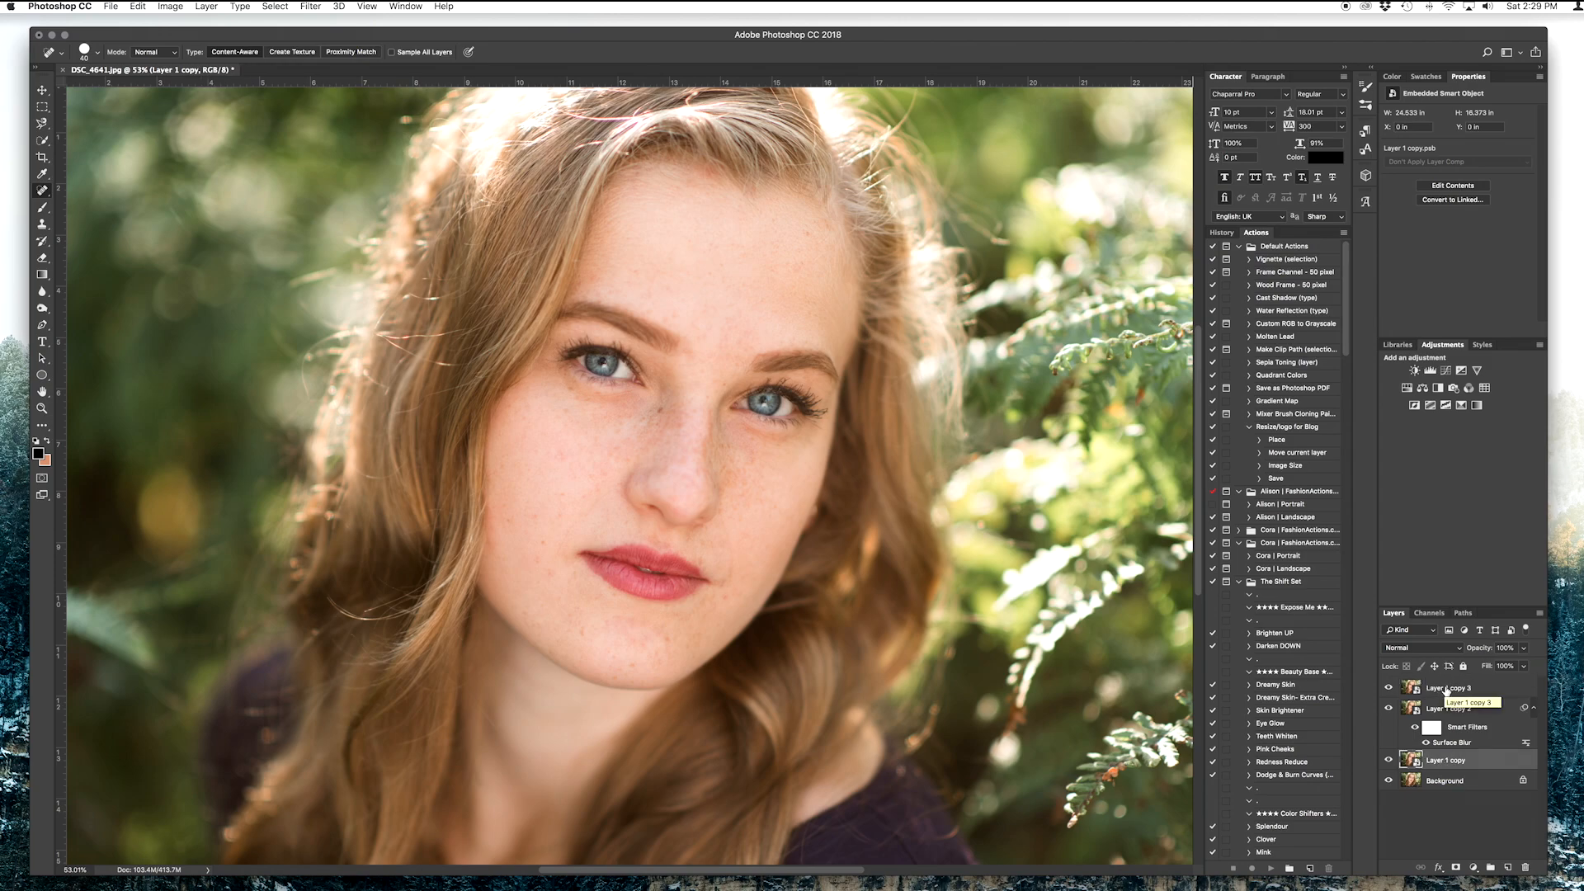
click(1445, 689)
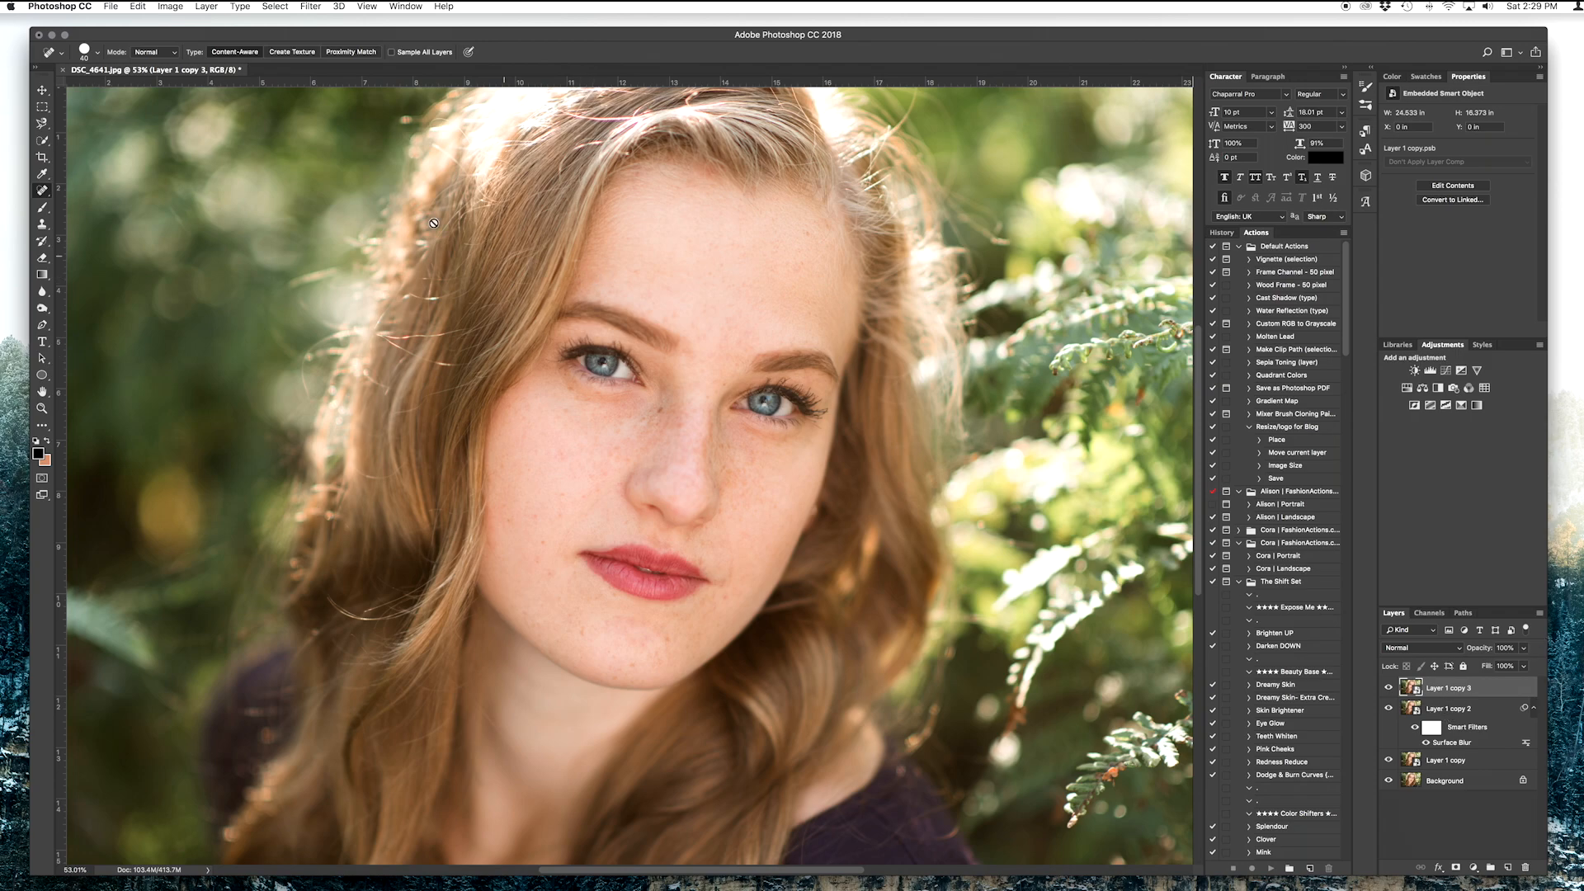
Apply a High Pass filter with a low radius to the uppermost layer and set its blend mode to Hard Light
click(313, 6)
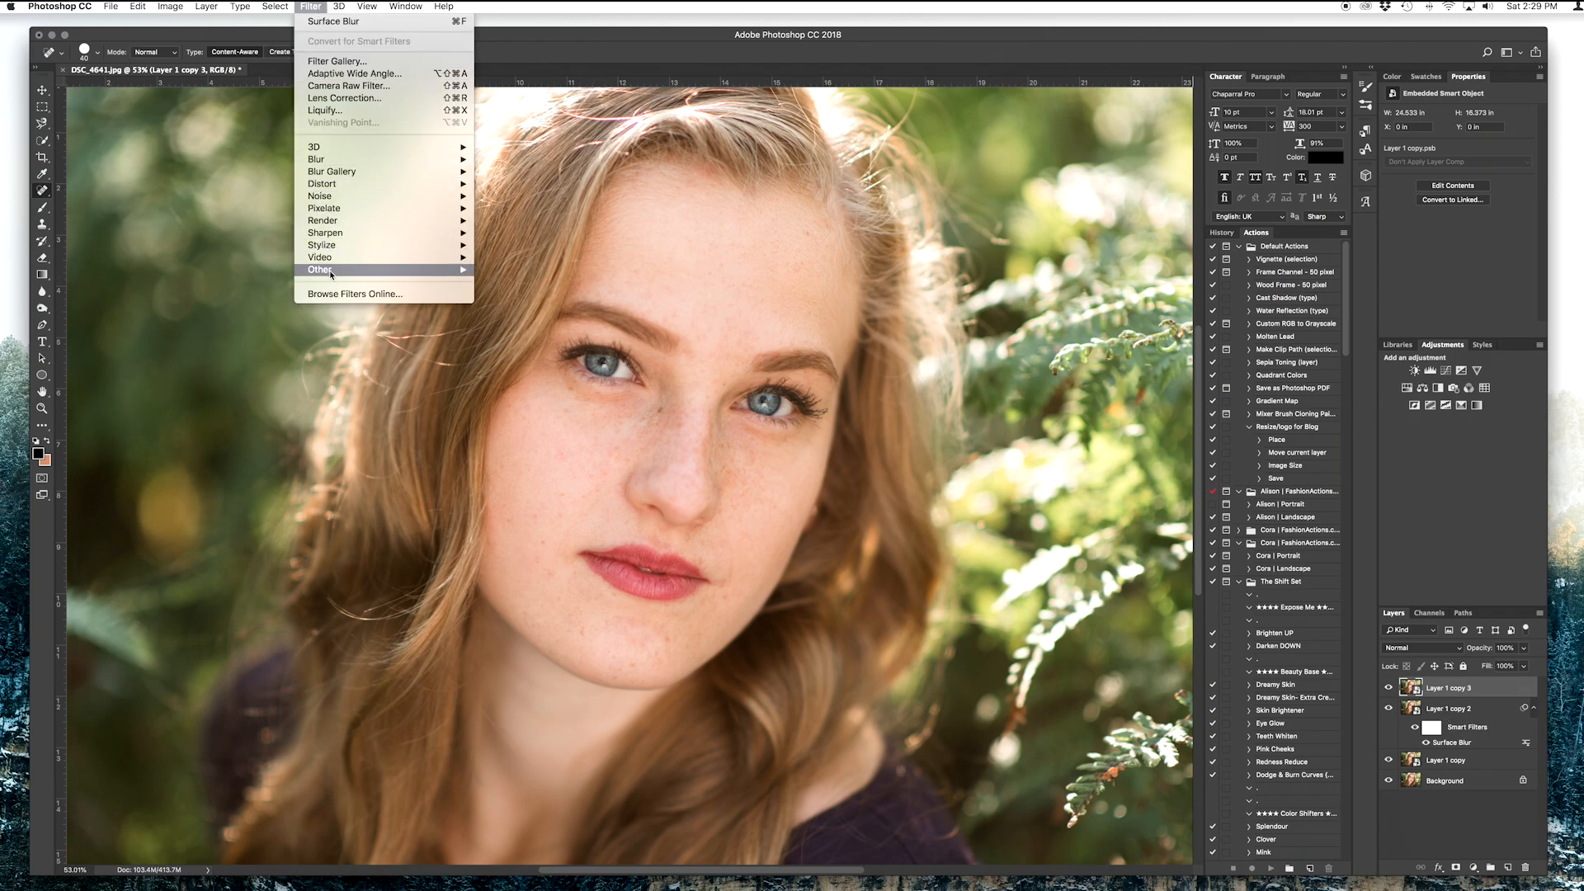
mouse_move(329, 270)
click(512, 283)
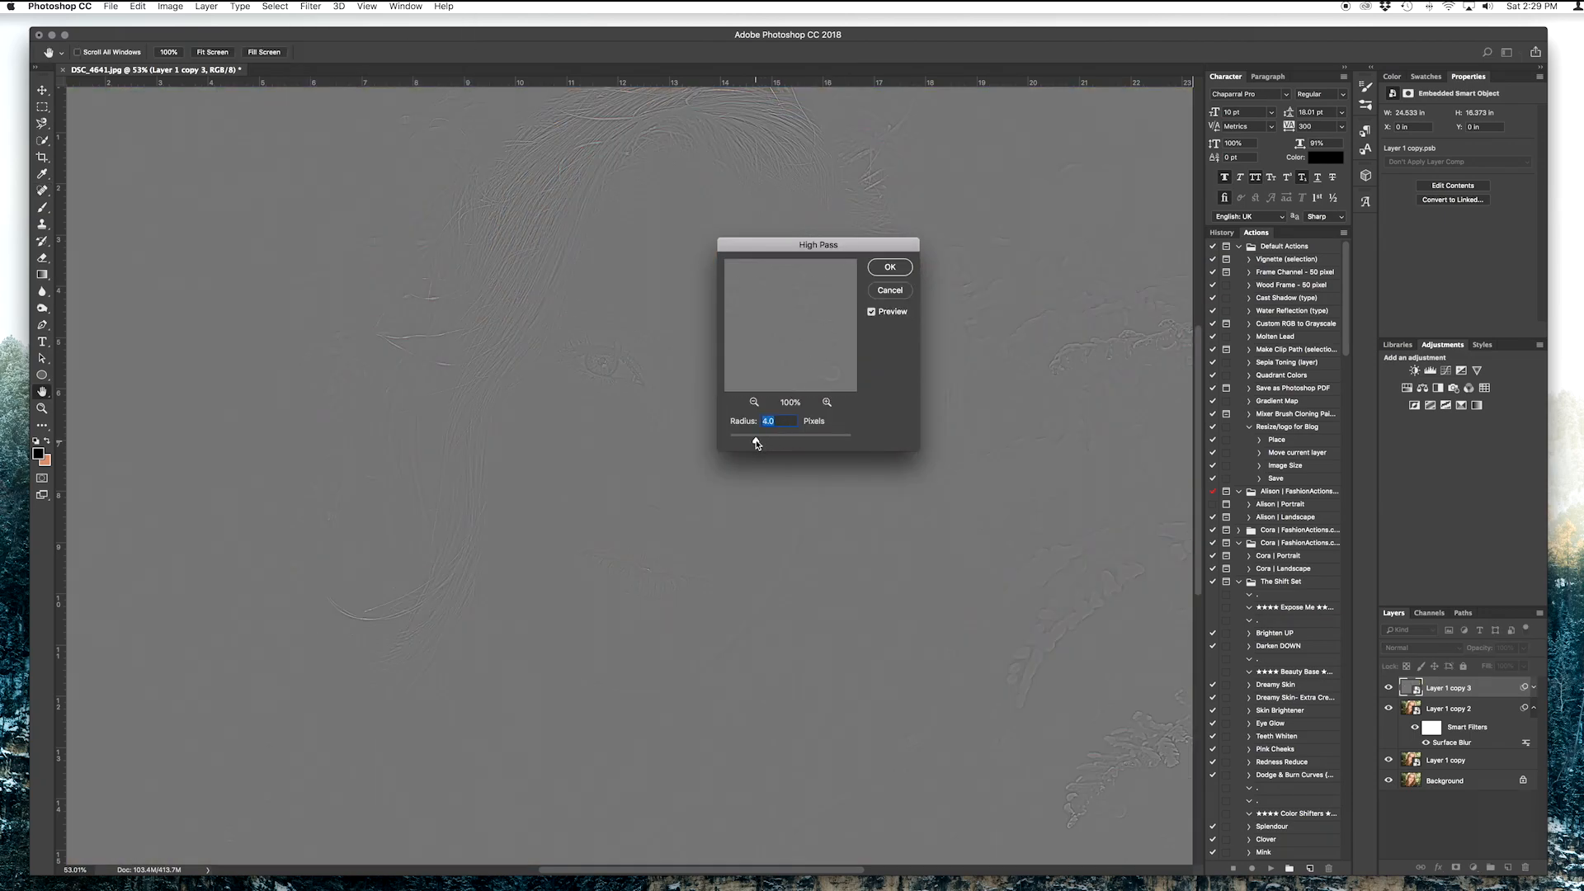
mouse_move(757, 443)
mouse_down()
mouse_move(740, 442)
mouse_move(801, 444)
mouse_move(751, 443)
mouse_up()
click(891, 266)
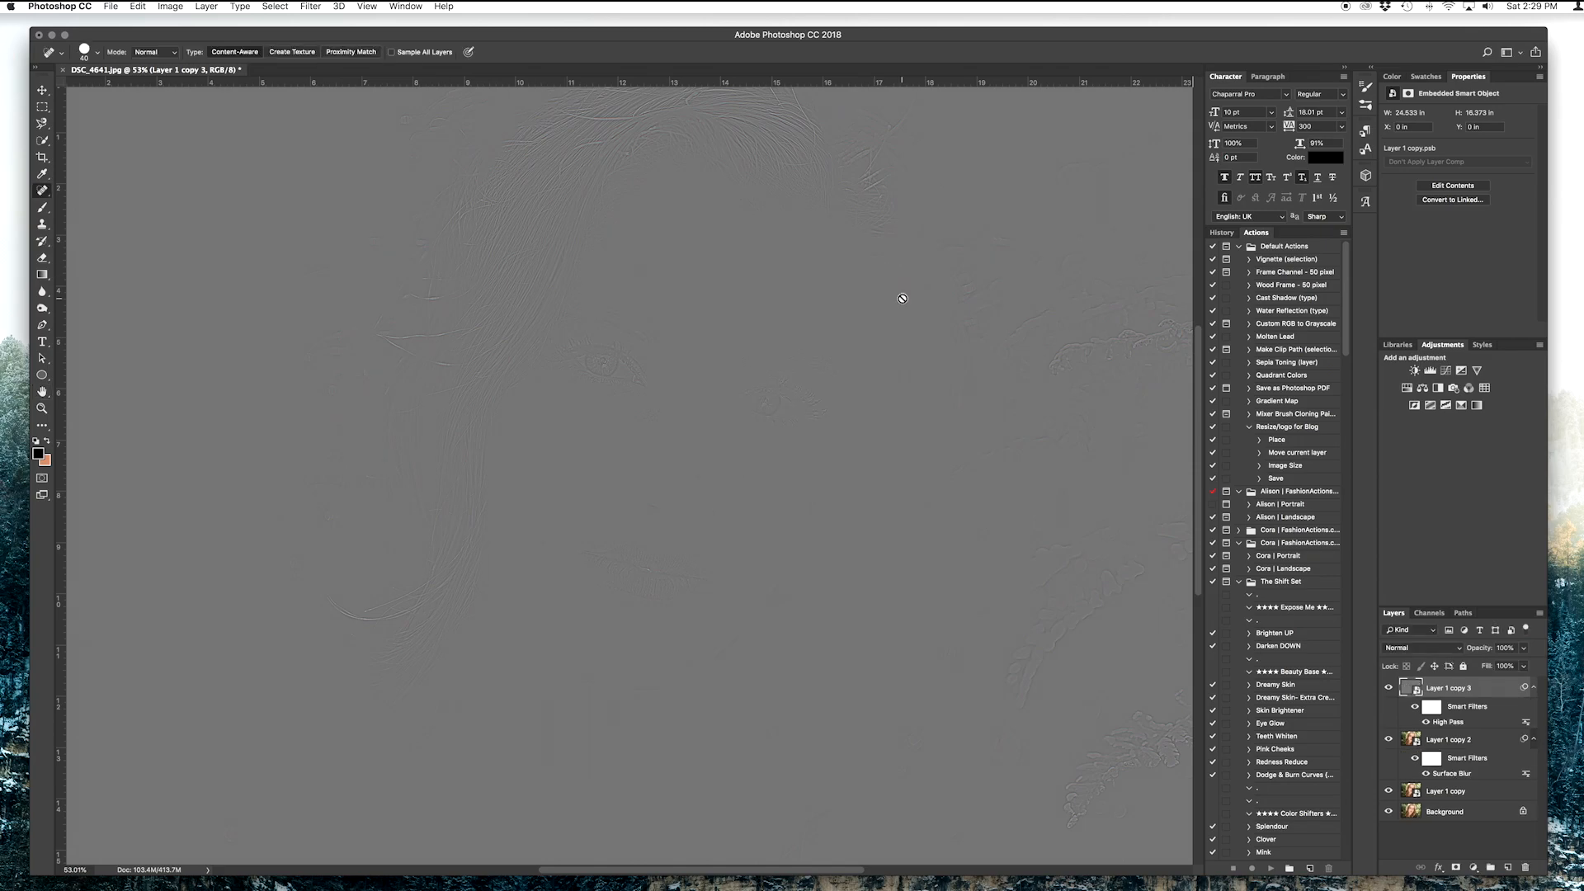
click(1457, 652)
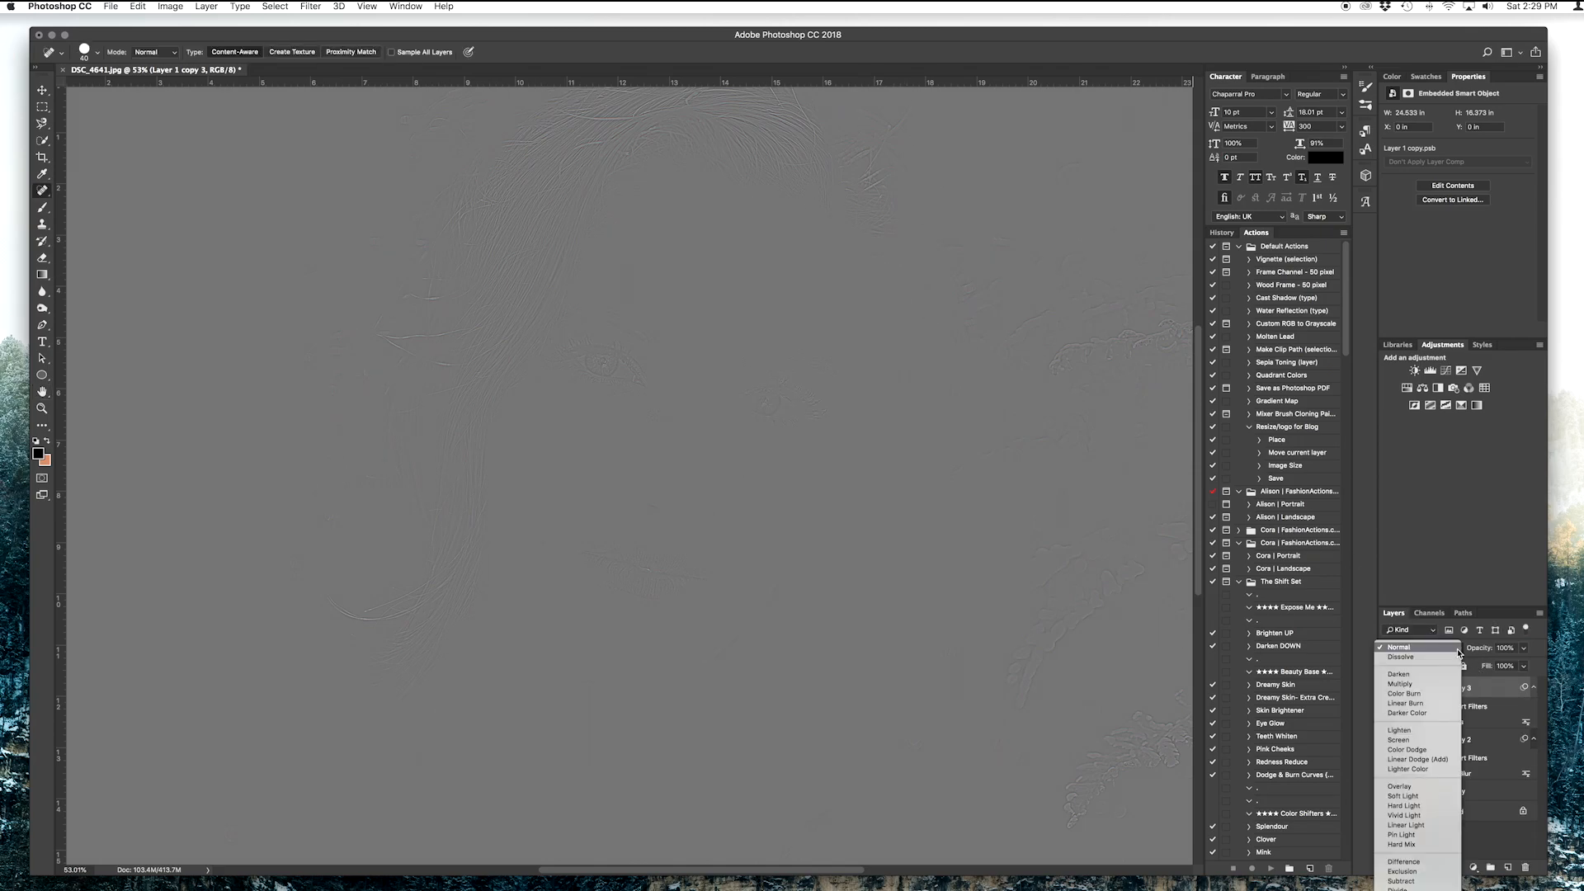
click(1402, 806)
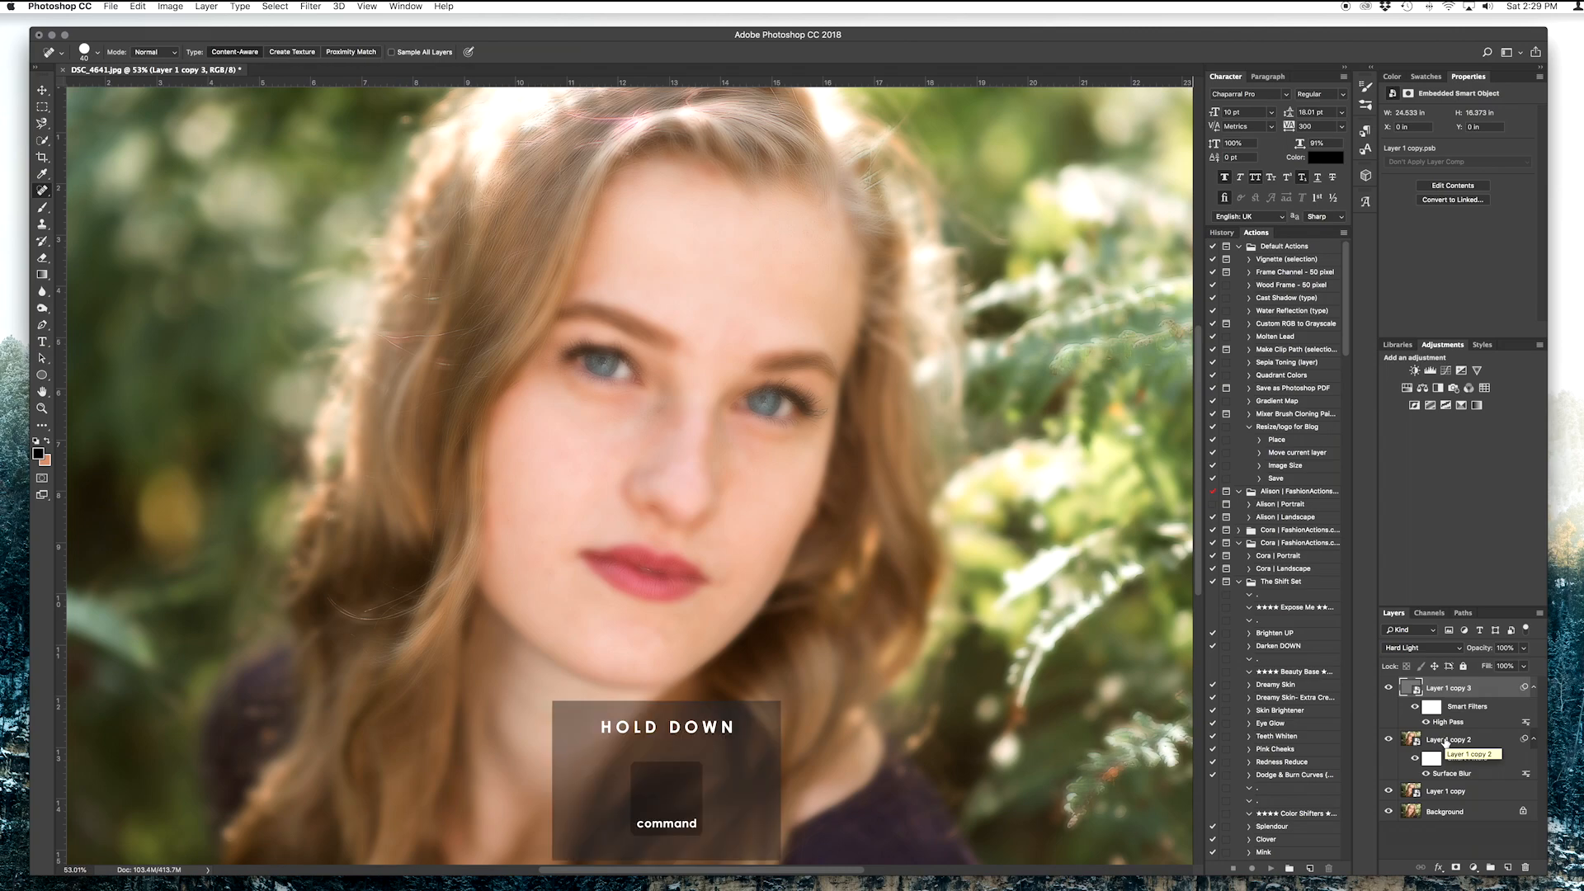
Group the High Pass and Surface Blur layers and add a black layer mask to the group
super+click(1445, 742)
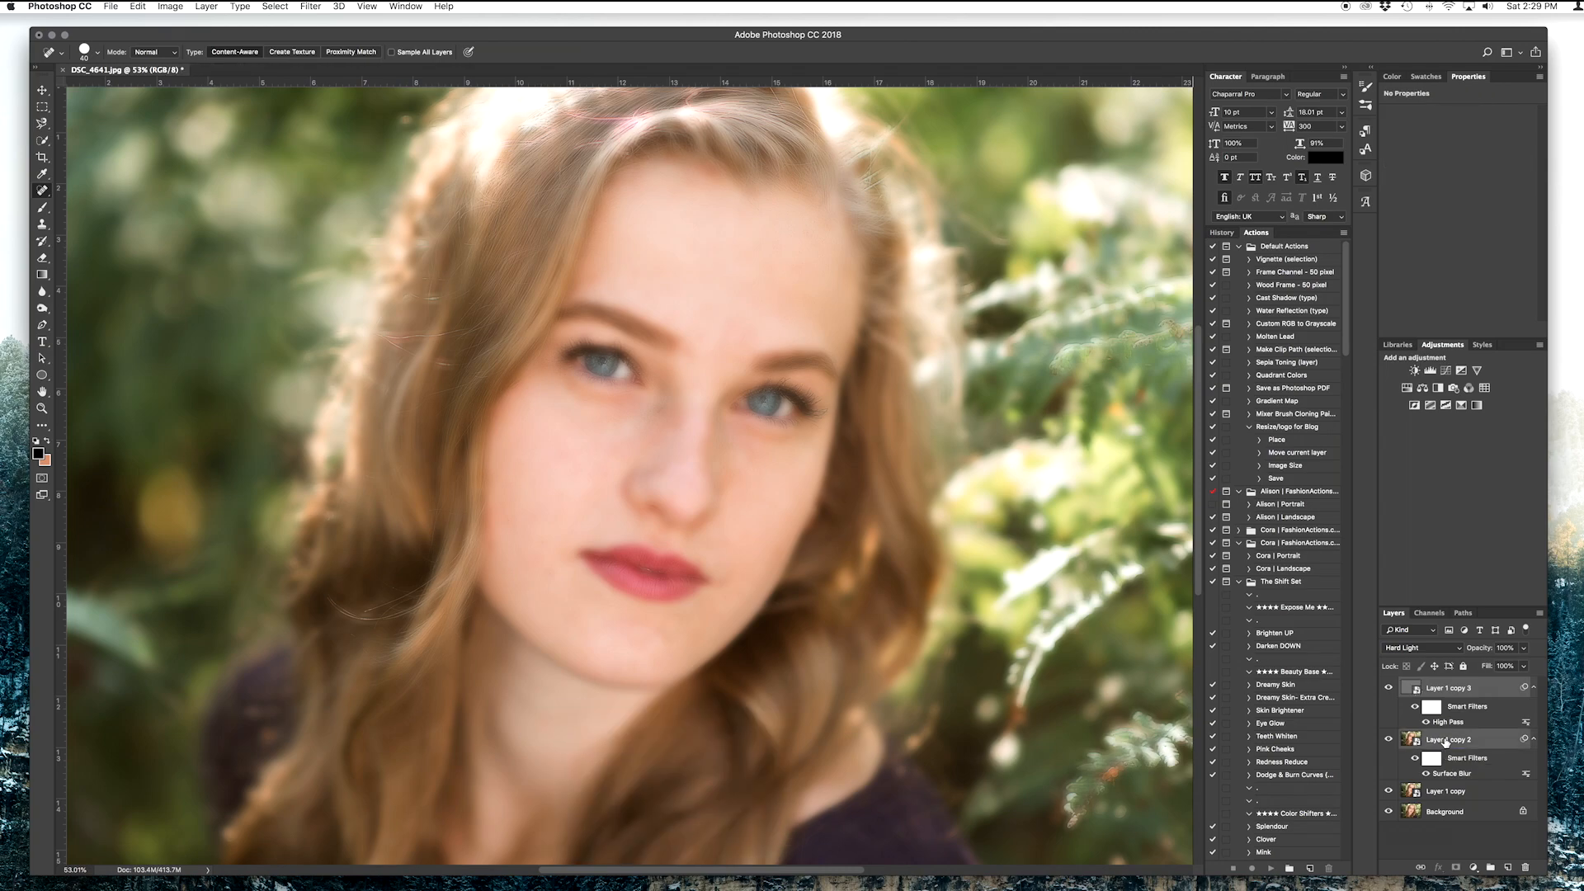
key(super+g)
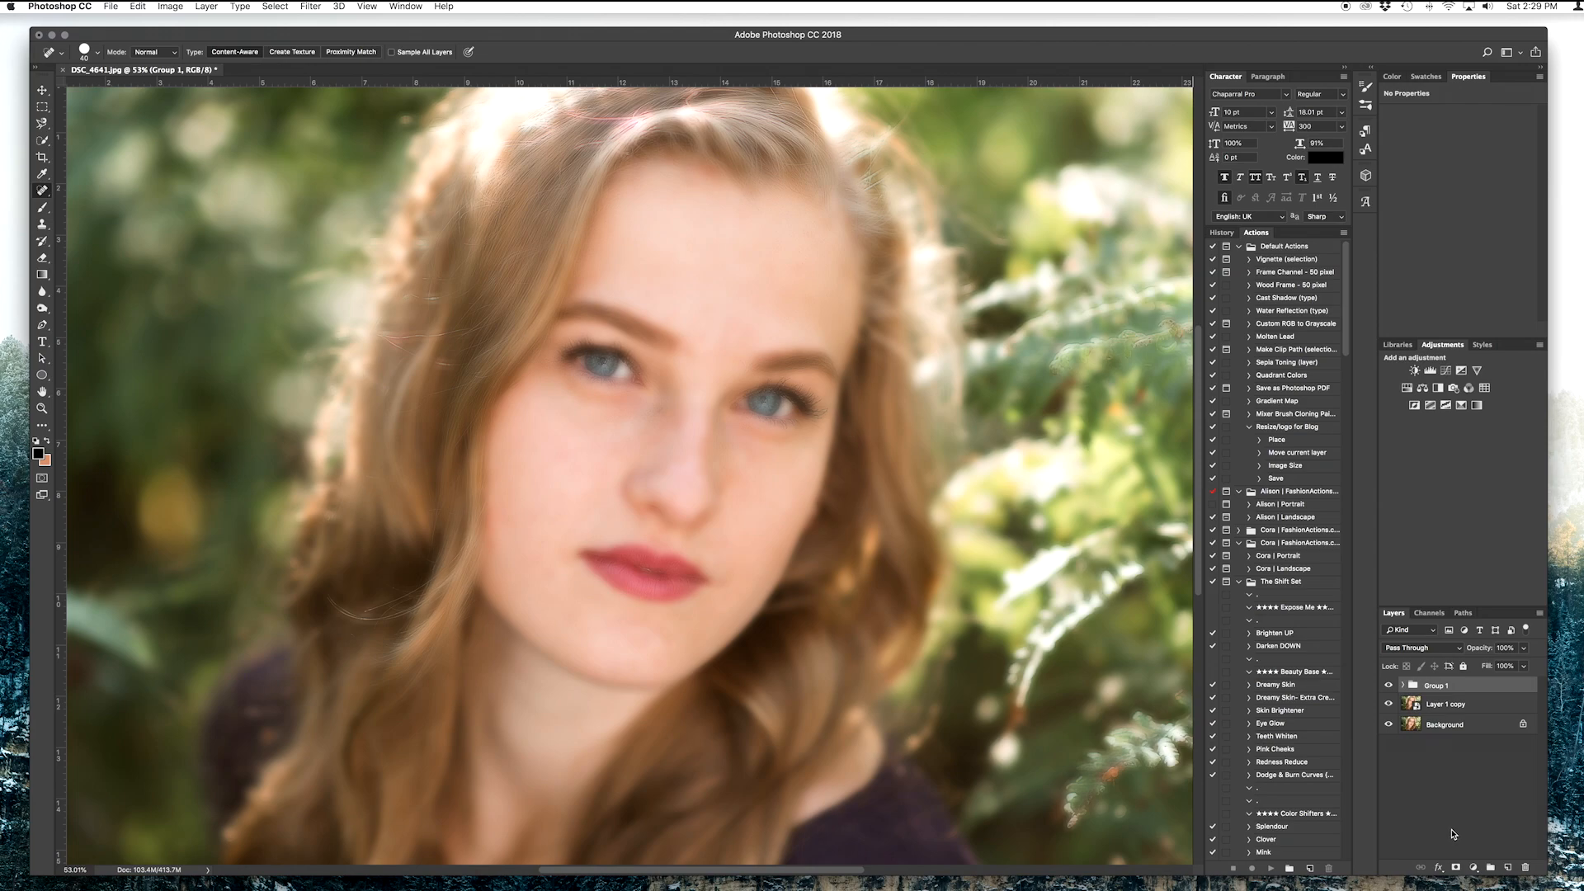
key(alt)
alt+click(1456, 867)
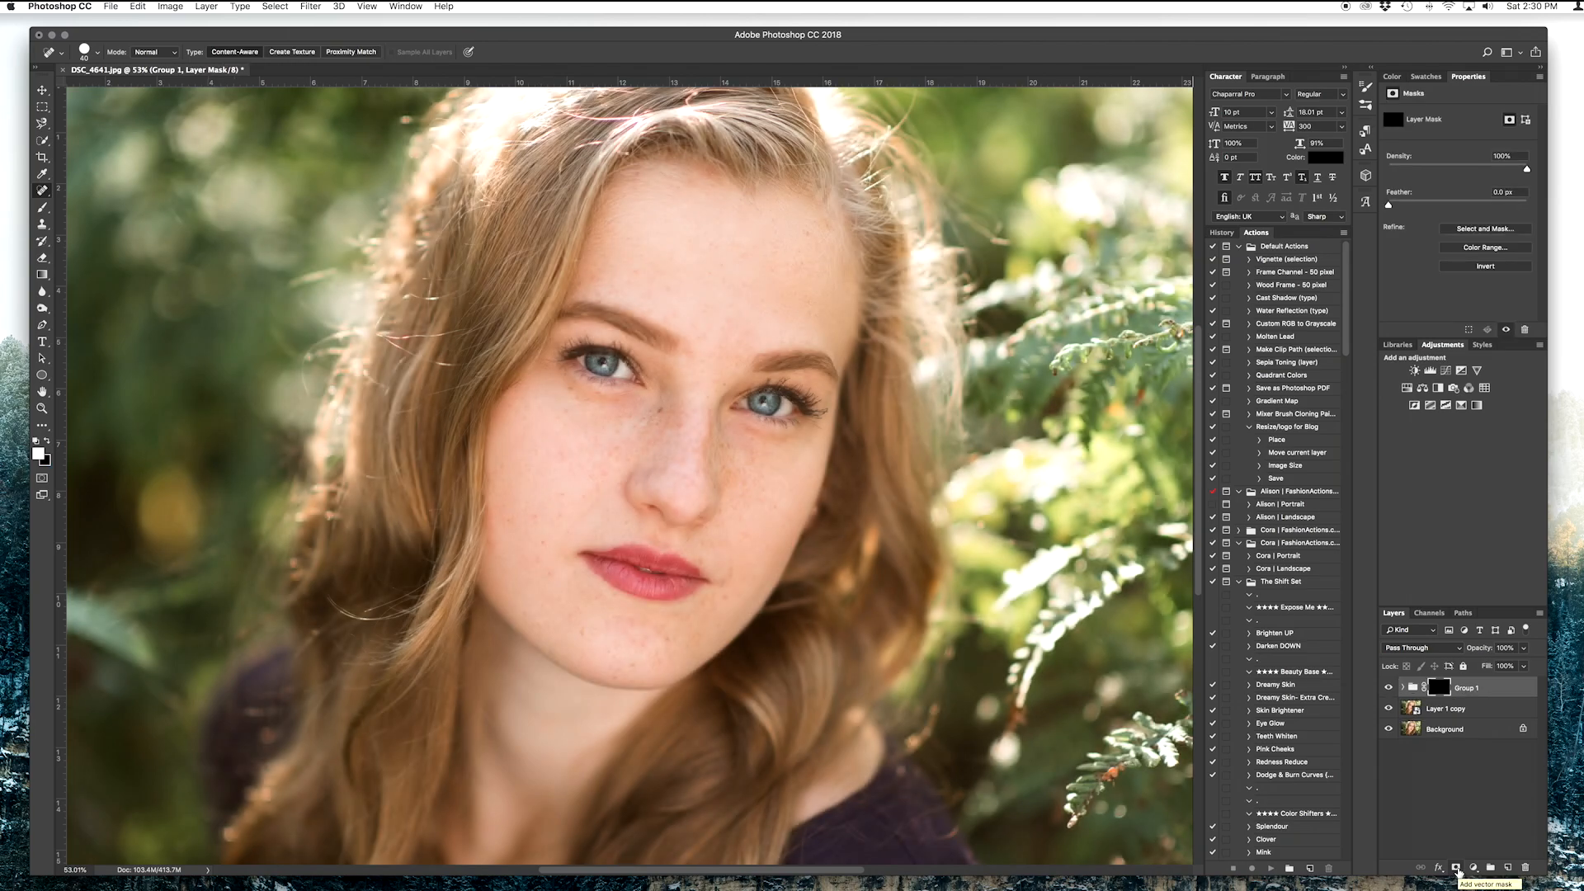
Paint white on the group's mask with an enlarged Brush to smooth the cheek beside the hair
key(b)
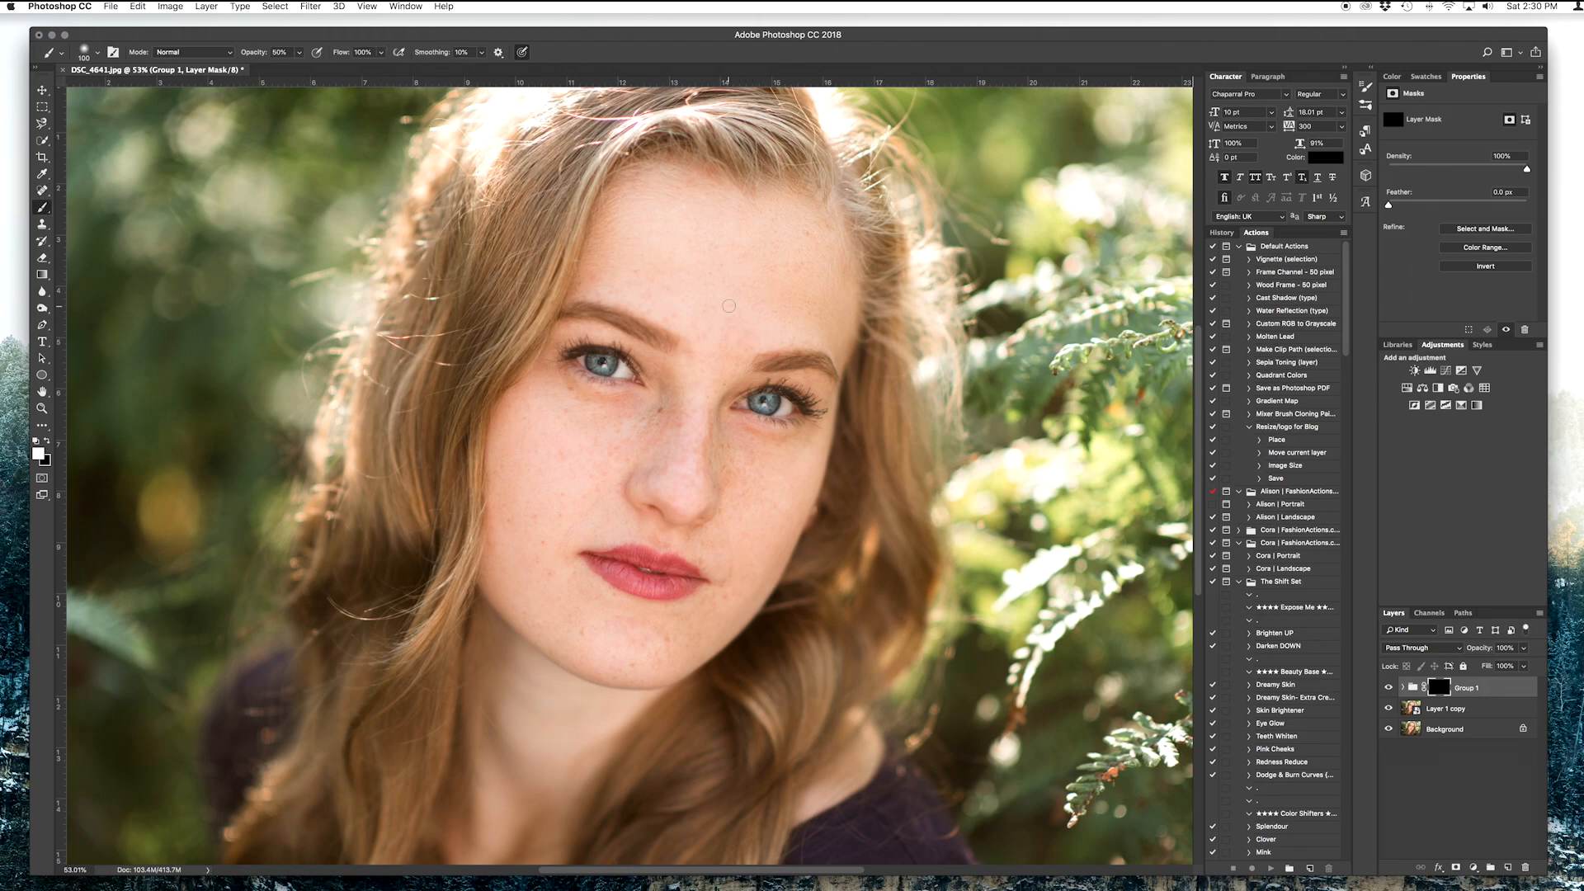
key(bracketright)
key(bracketright)
key(bracketright)
key(bracketright)
key(bracketright)
key(bracketright)
key(bracketright)
mouse_move(536, 431)
mouse_down()
mouse_move(528, 543)
mouse_move(543, 572)
mouse_up()
Set the brush opacity to 47% and confirm white as the foreground colour
click(299, 55)
click(301, 55)
click(38, 452)
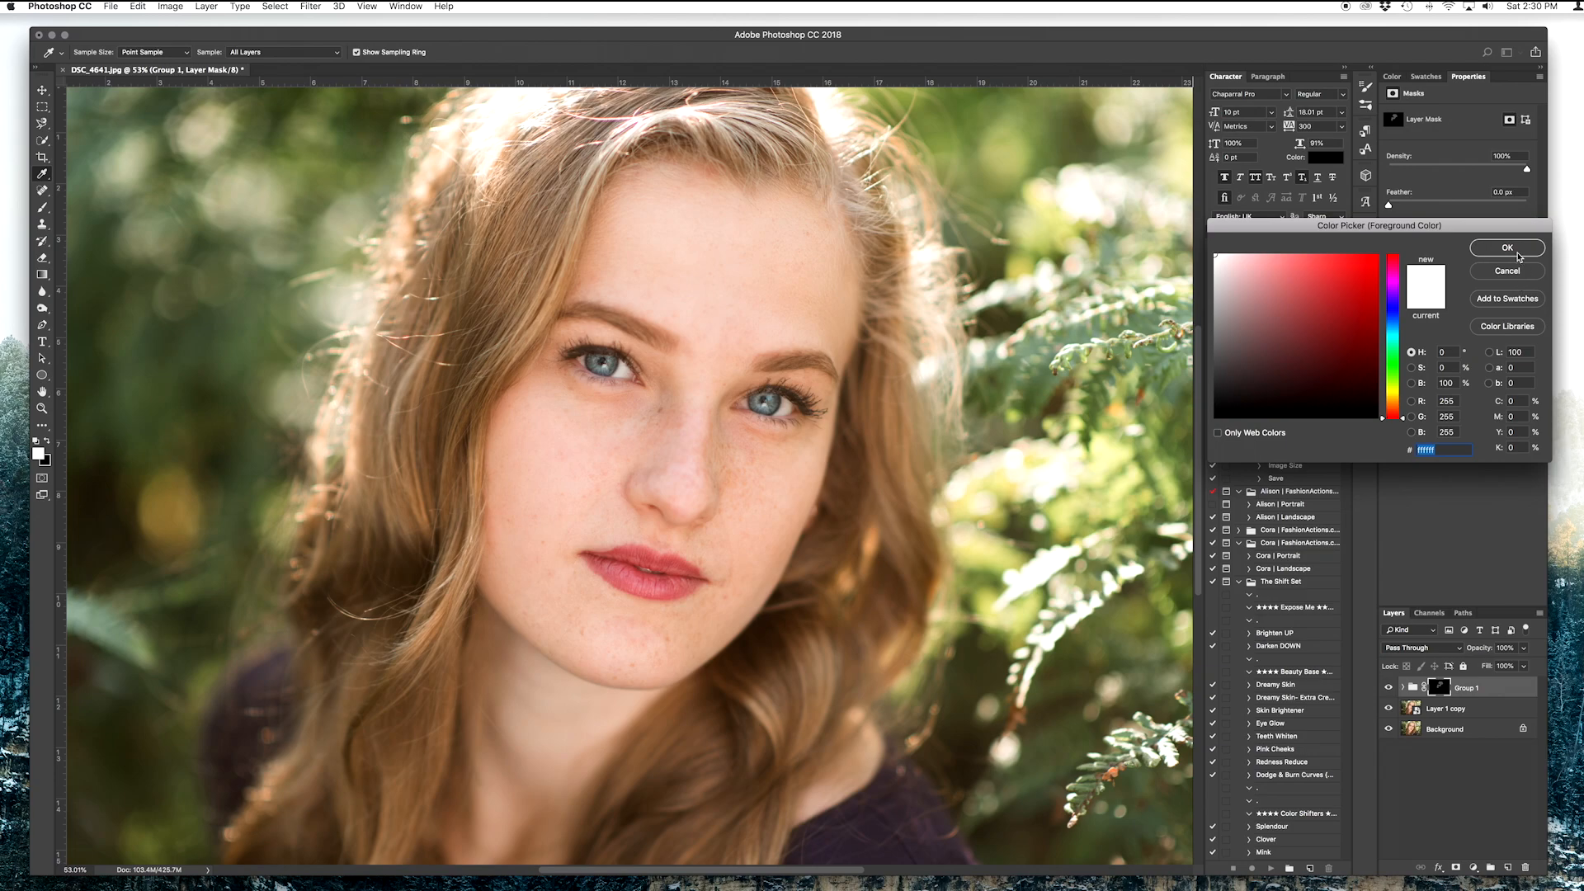
click(1518, 256)
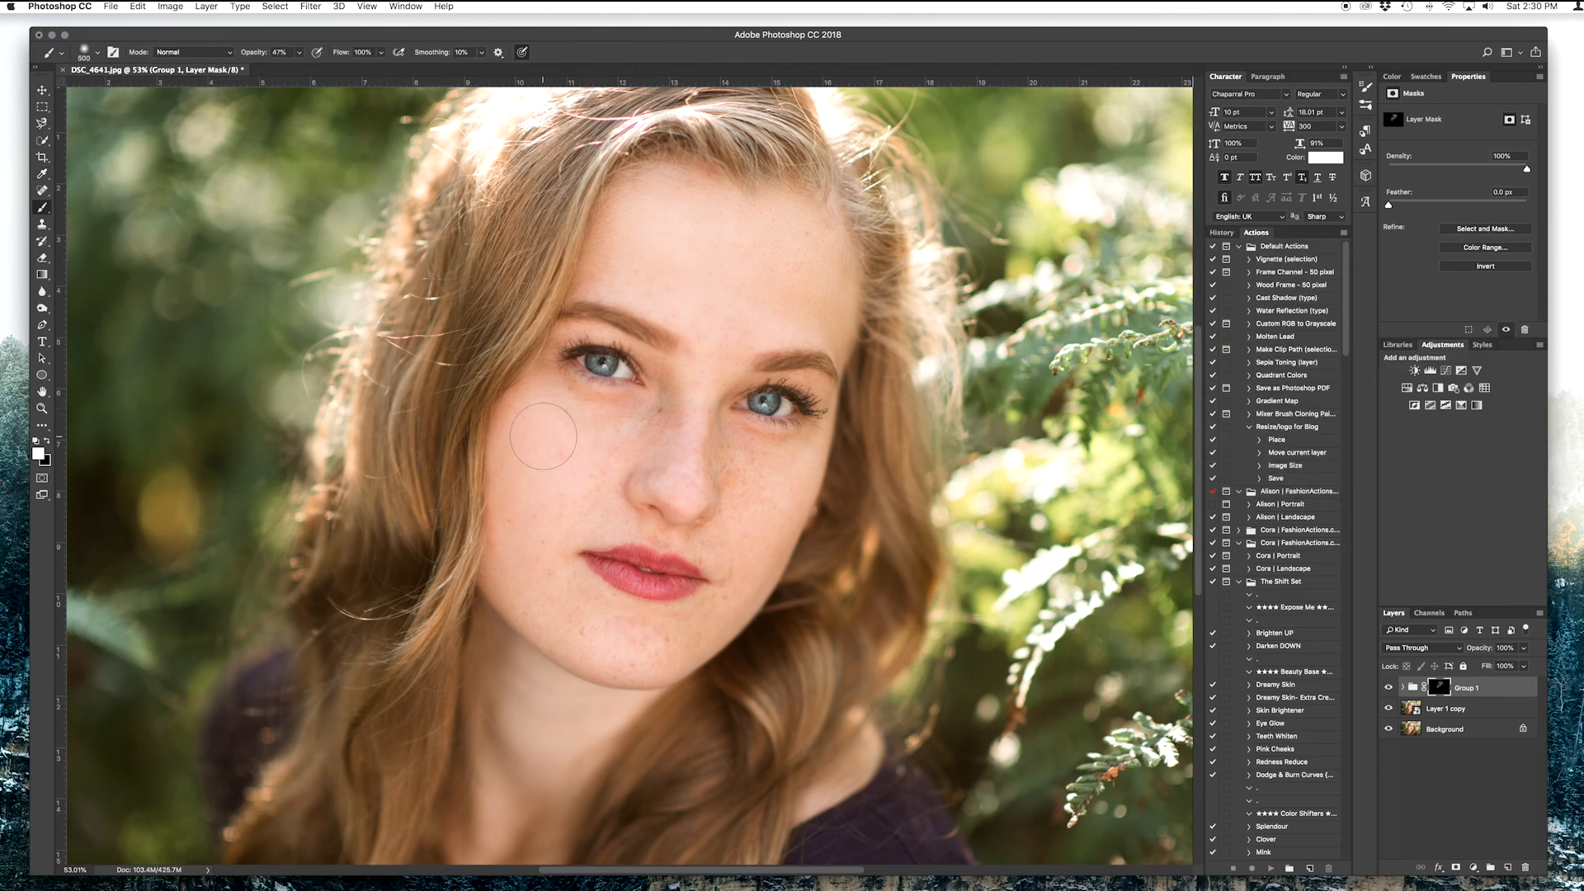
Continue painting white on the group's mask over the lower cheek, chin and remaining facial skin, adjusting the brush size
key(bracketleft)
key(bracketleft)
mouse_move(568, 543)
mouse_down()
mouse_move(768, 544)
mouse_move(726, 549)
mouse_move(690, 472)
mouse_move(776, 447)
mouse_move(793, 485)
mouse_move(741, 576)
mouse_move(592, 645)
mouse_up()
key(bracketright)
key(bracketright)
key(bracketright)
key(super+0)
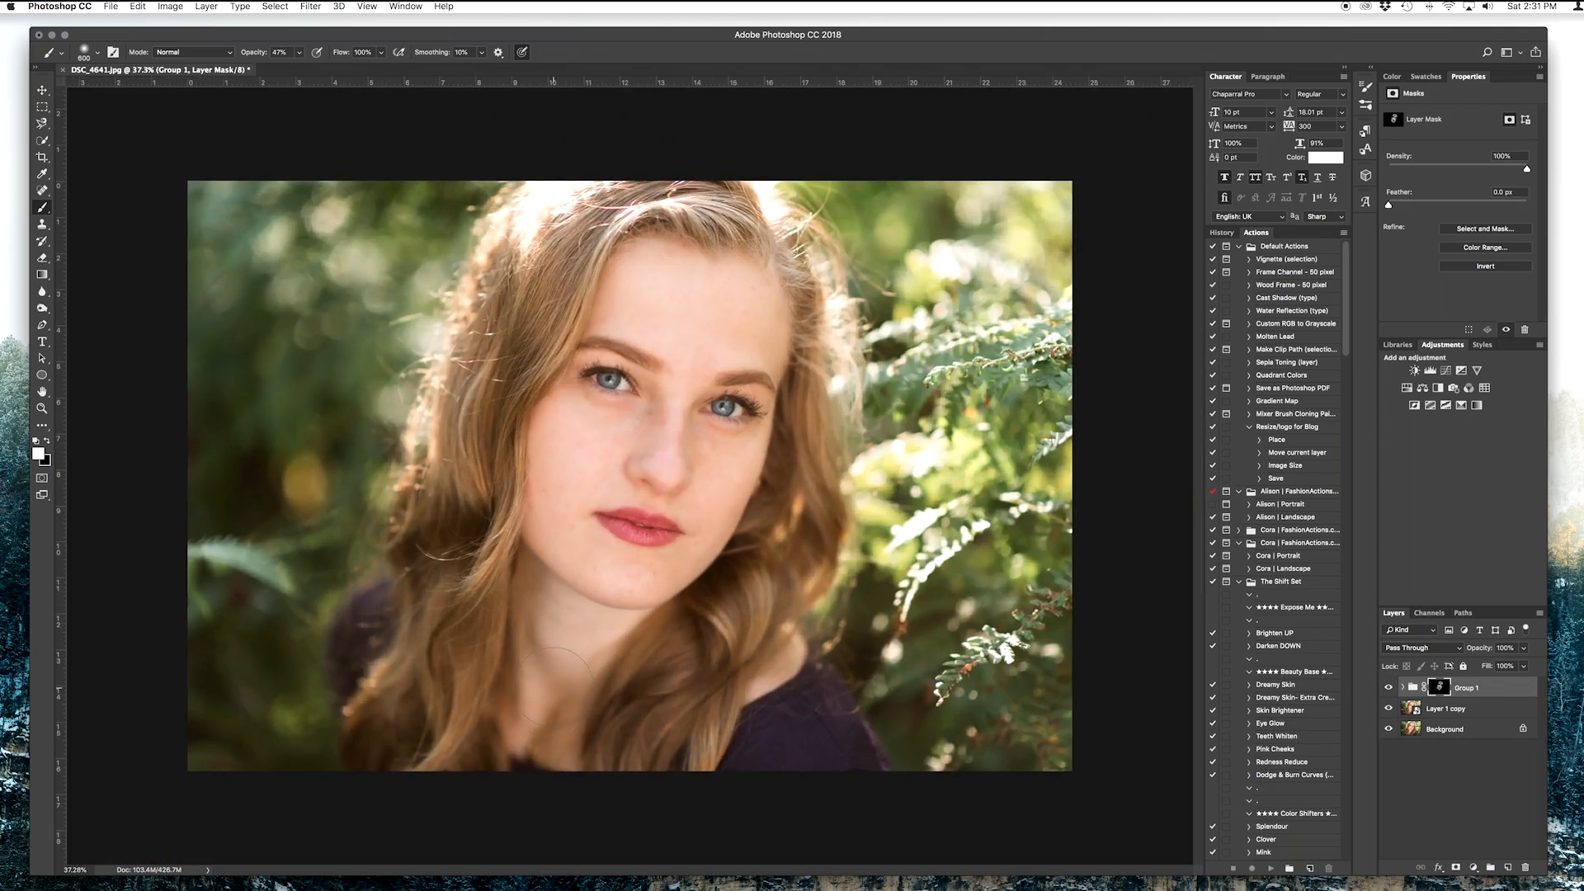
Lower the opacity of the skin-smoothing group to 63%
click(1523, 665)
drag(1524, 666, 1503, 665)
drag(1502, 666, 1500, 670)
drag(1498, 665, 1500, 665)
click(1493, 770)
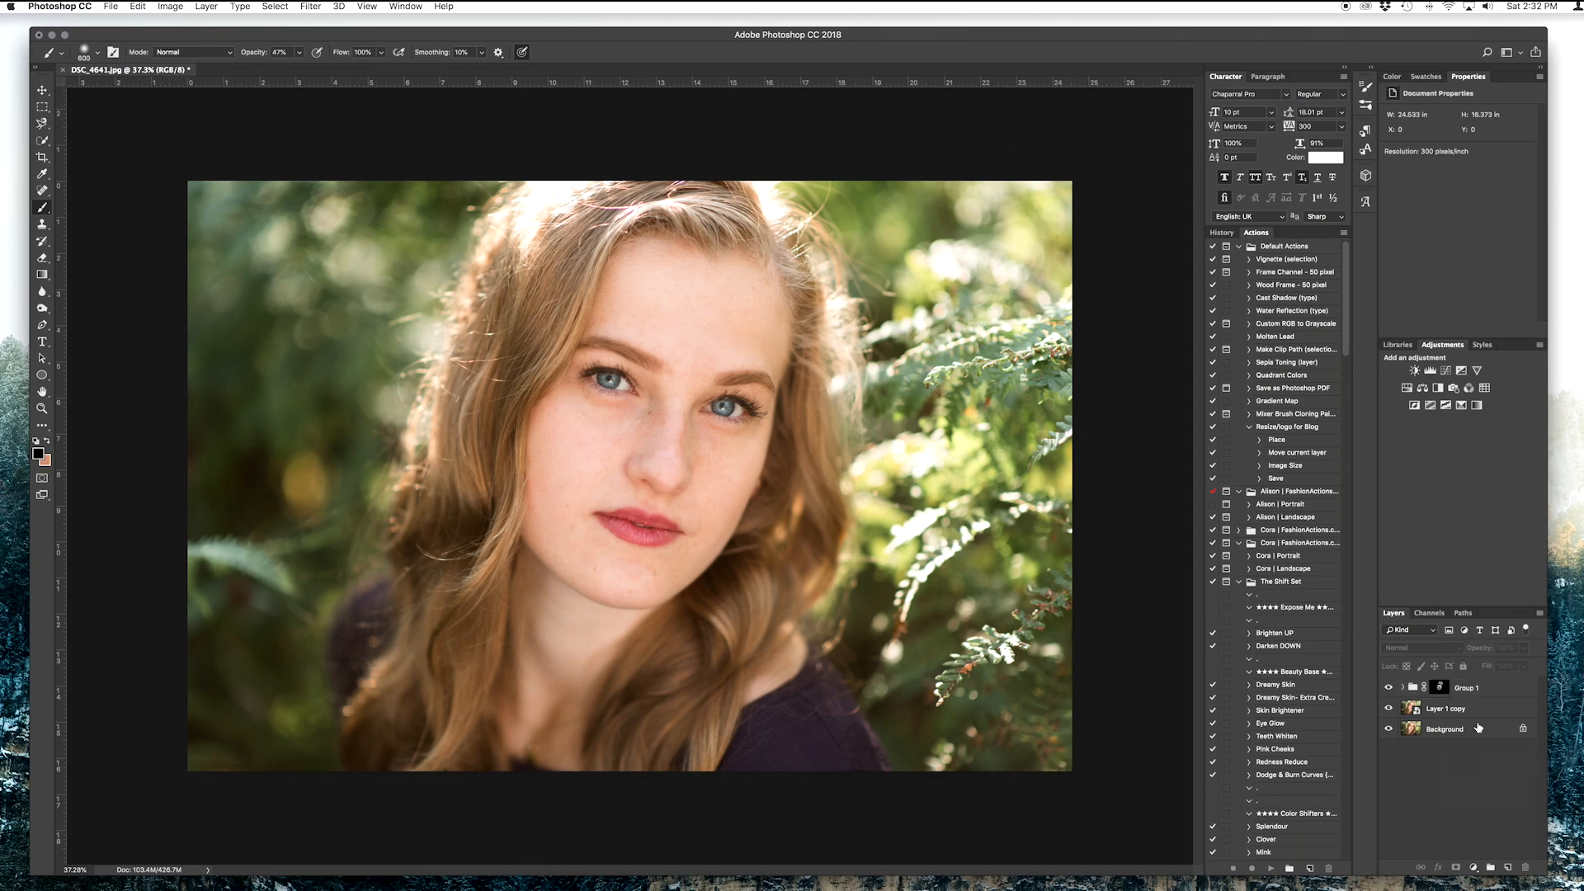
click(1481, 688)
click(1524, 647)
drag(1514, 666, 1516, 665)
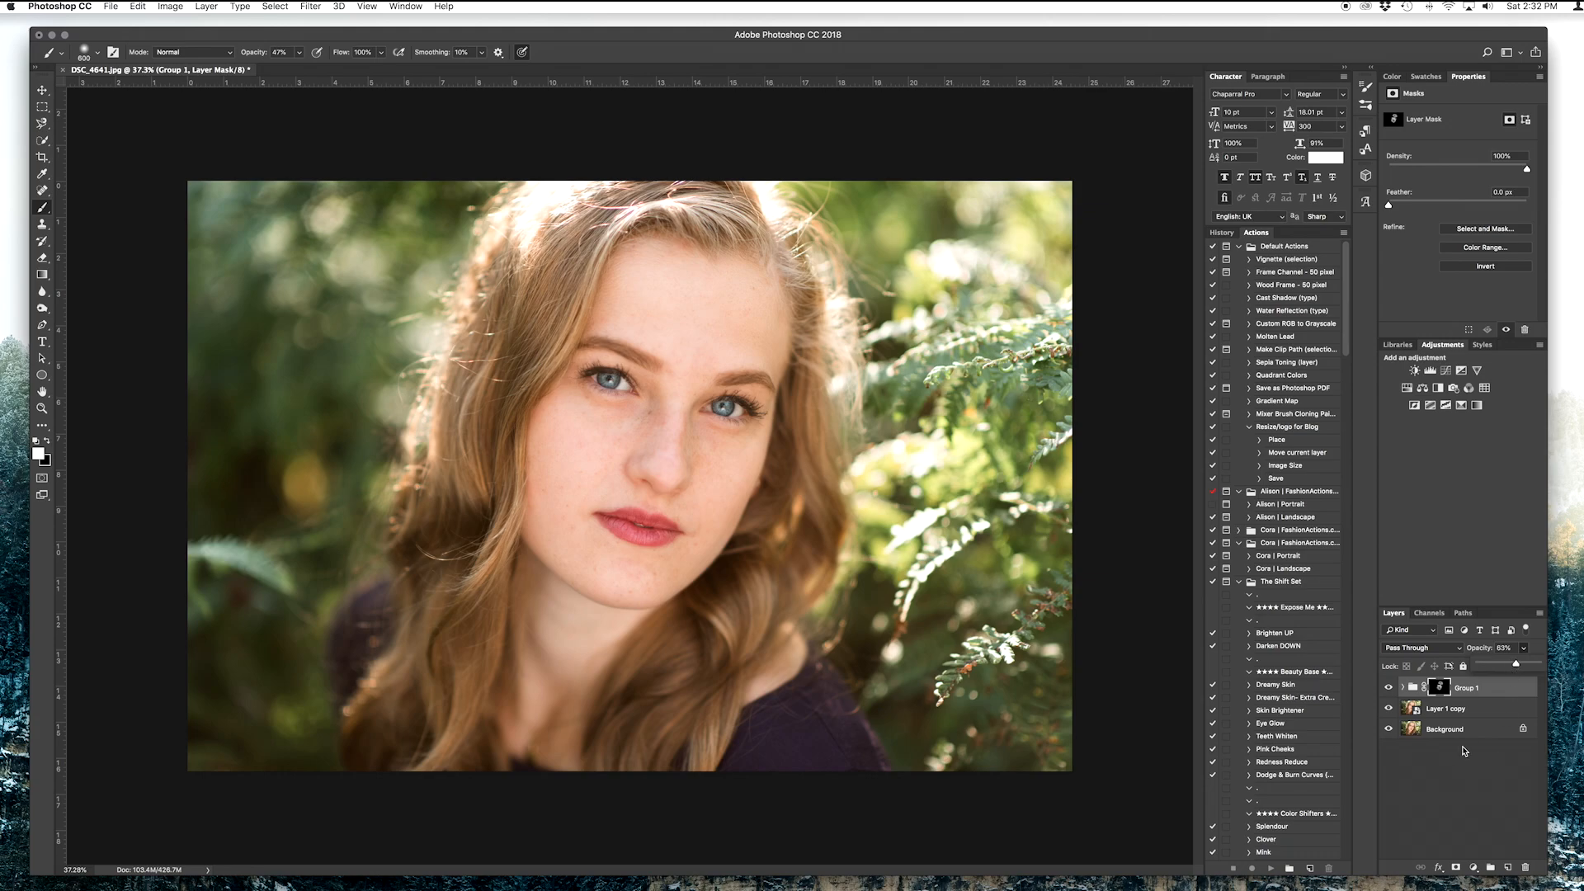
click(1469, 751)
Examine the smoothed skin up close on the forehead, cheeks and chin with the Eraser tool active on the group's mask
key(e)
click(1477, 688)
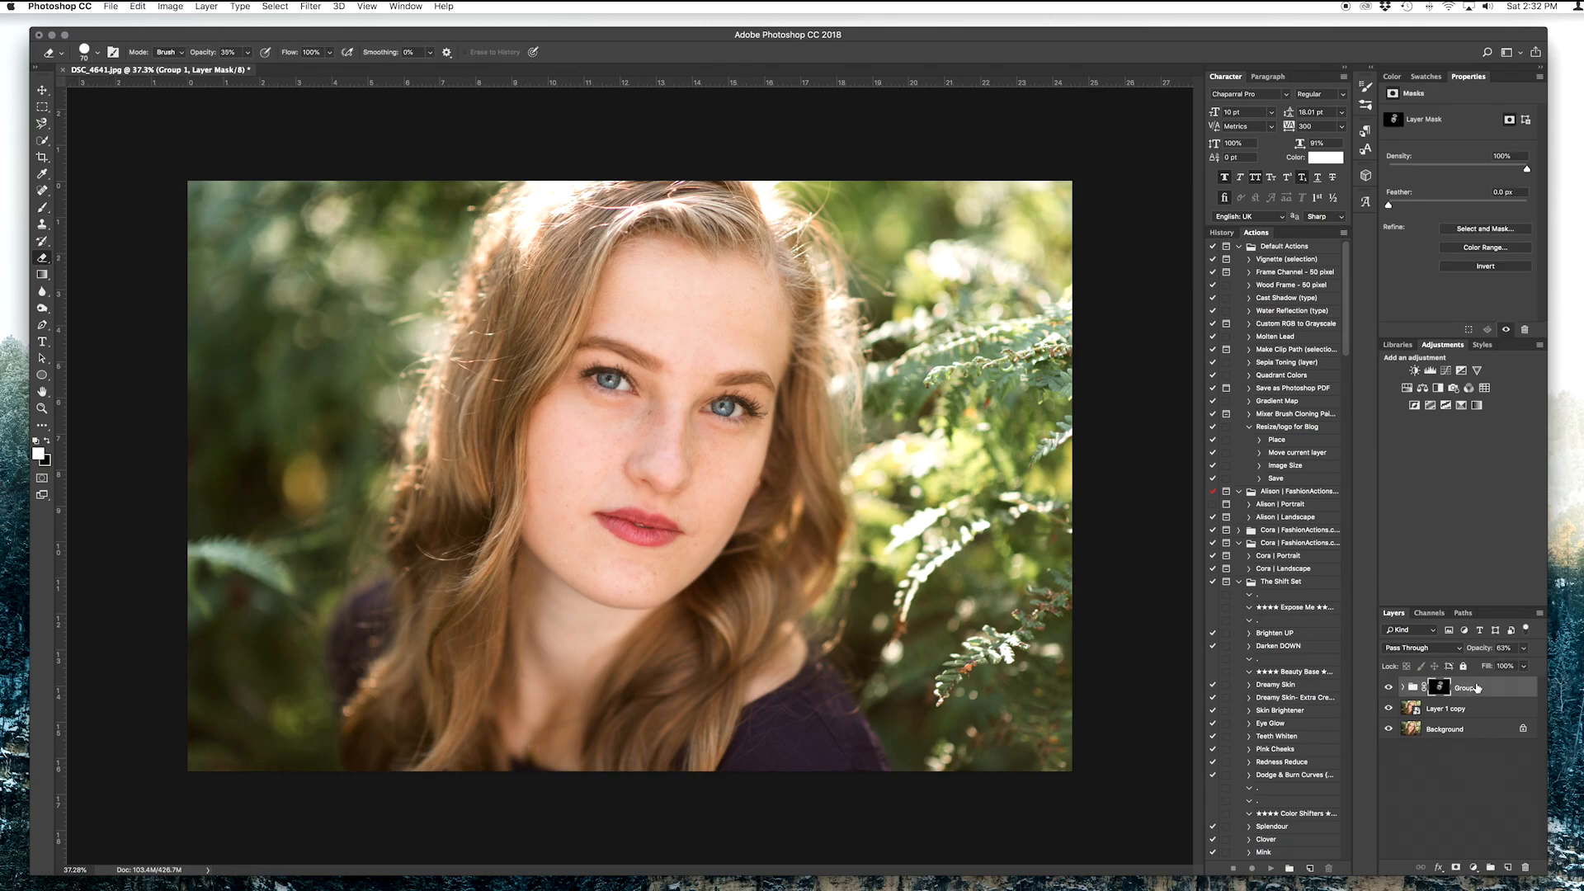
scroll(589, 468, up, 6)
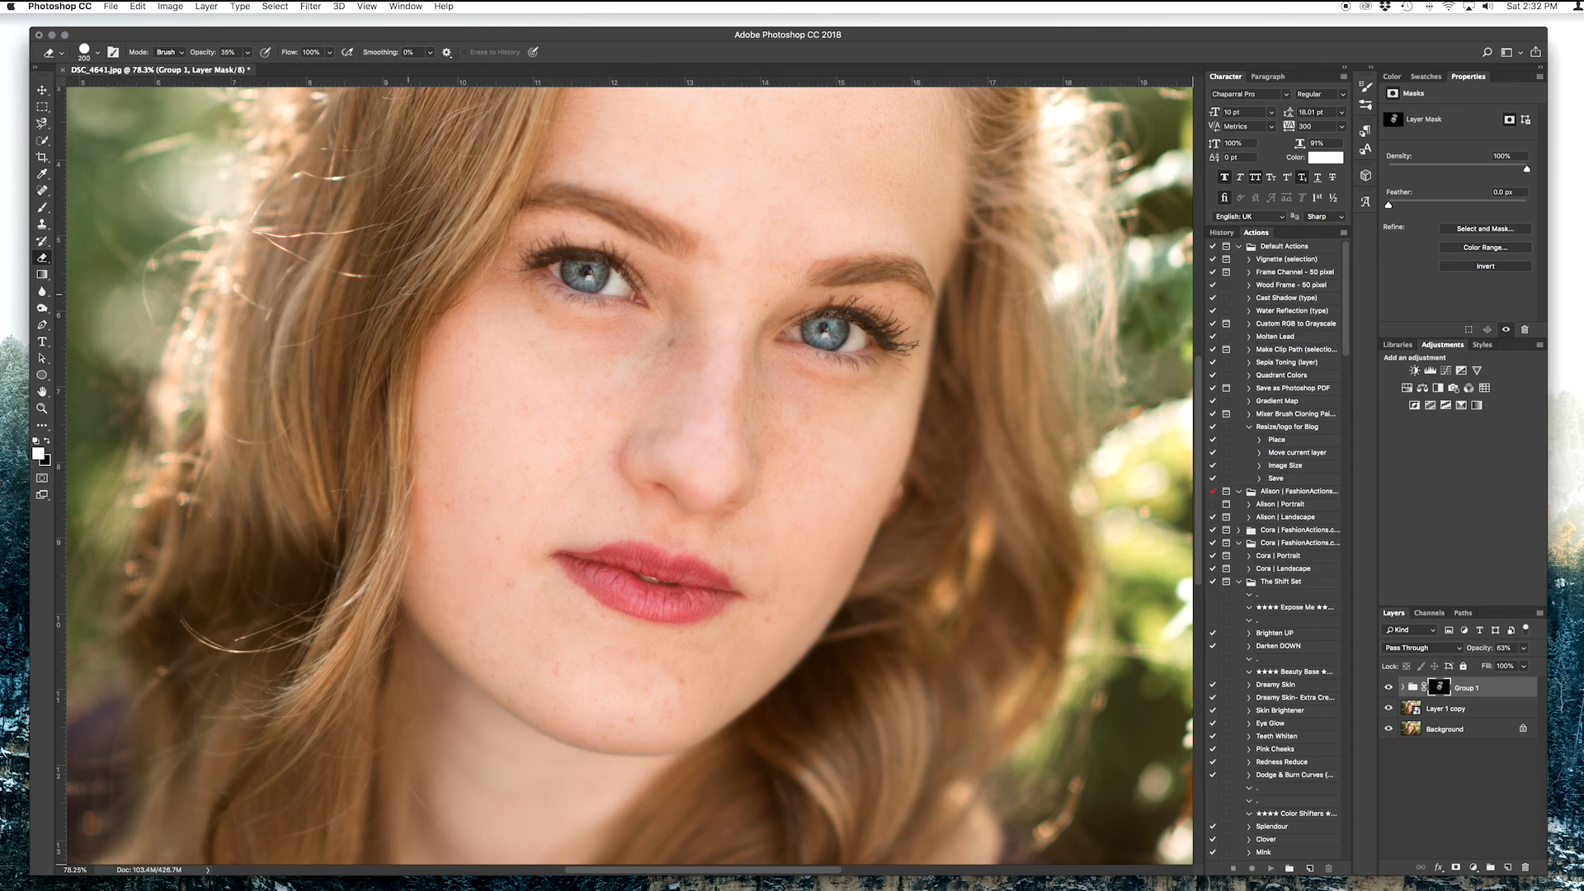
scroll(768, 265, up, 6)
scroll(768, 265, right, 3)
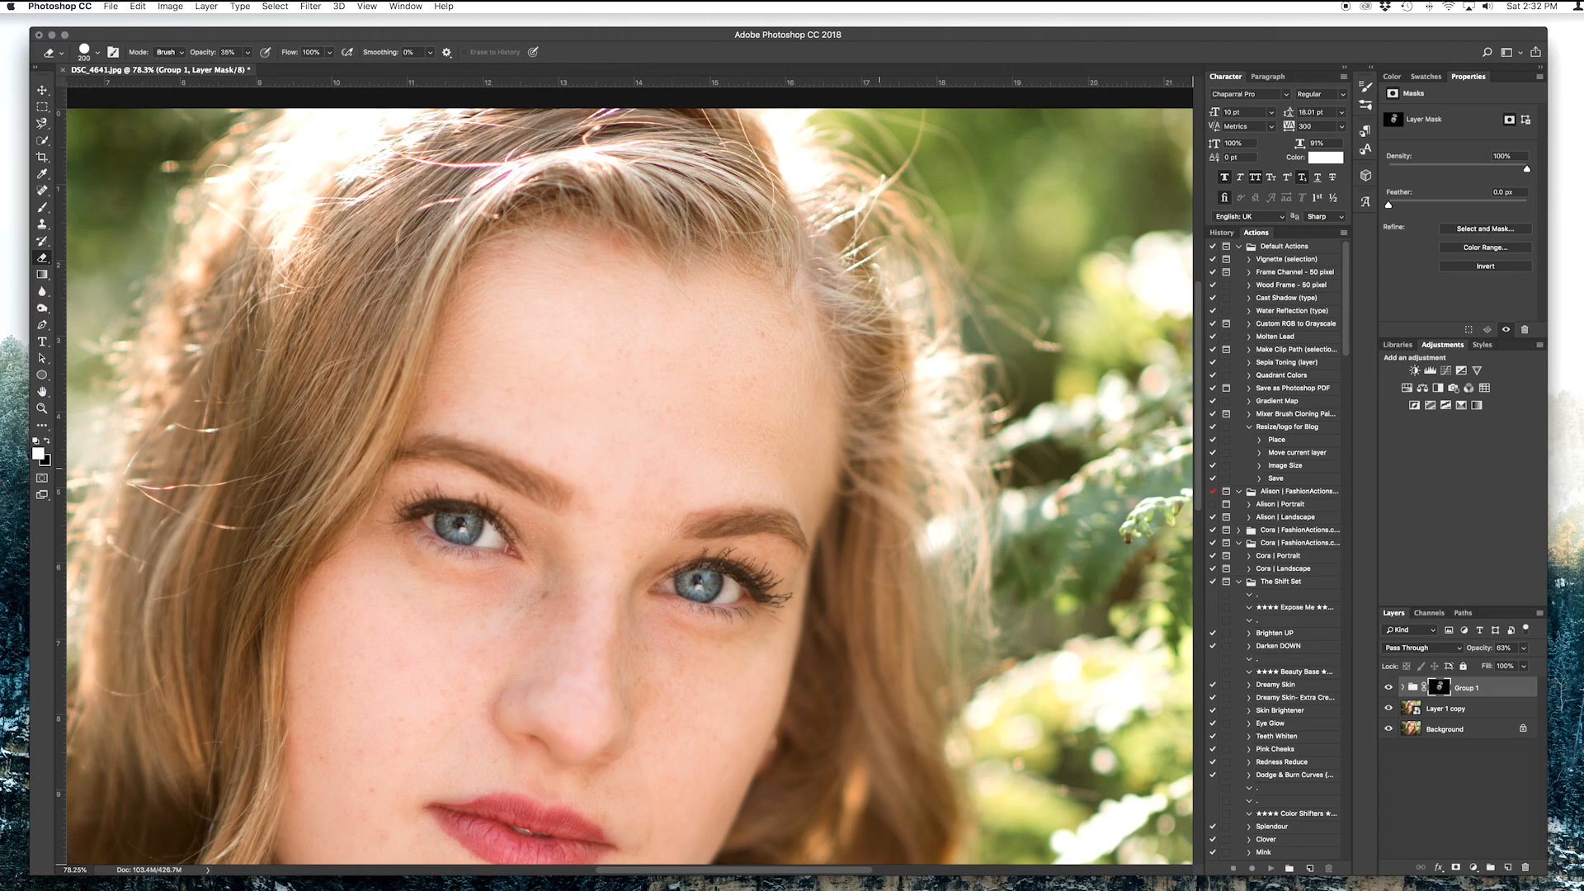
scroll(526, 559, down, 11)
scroll(526, 559, left, 4)
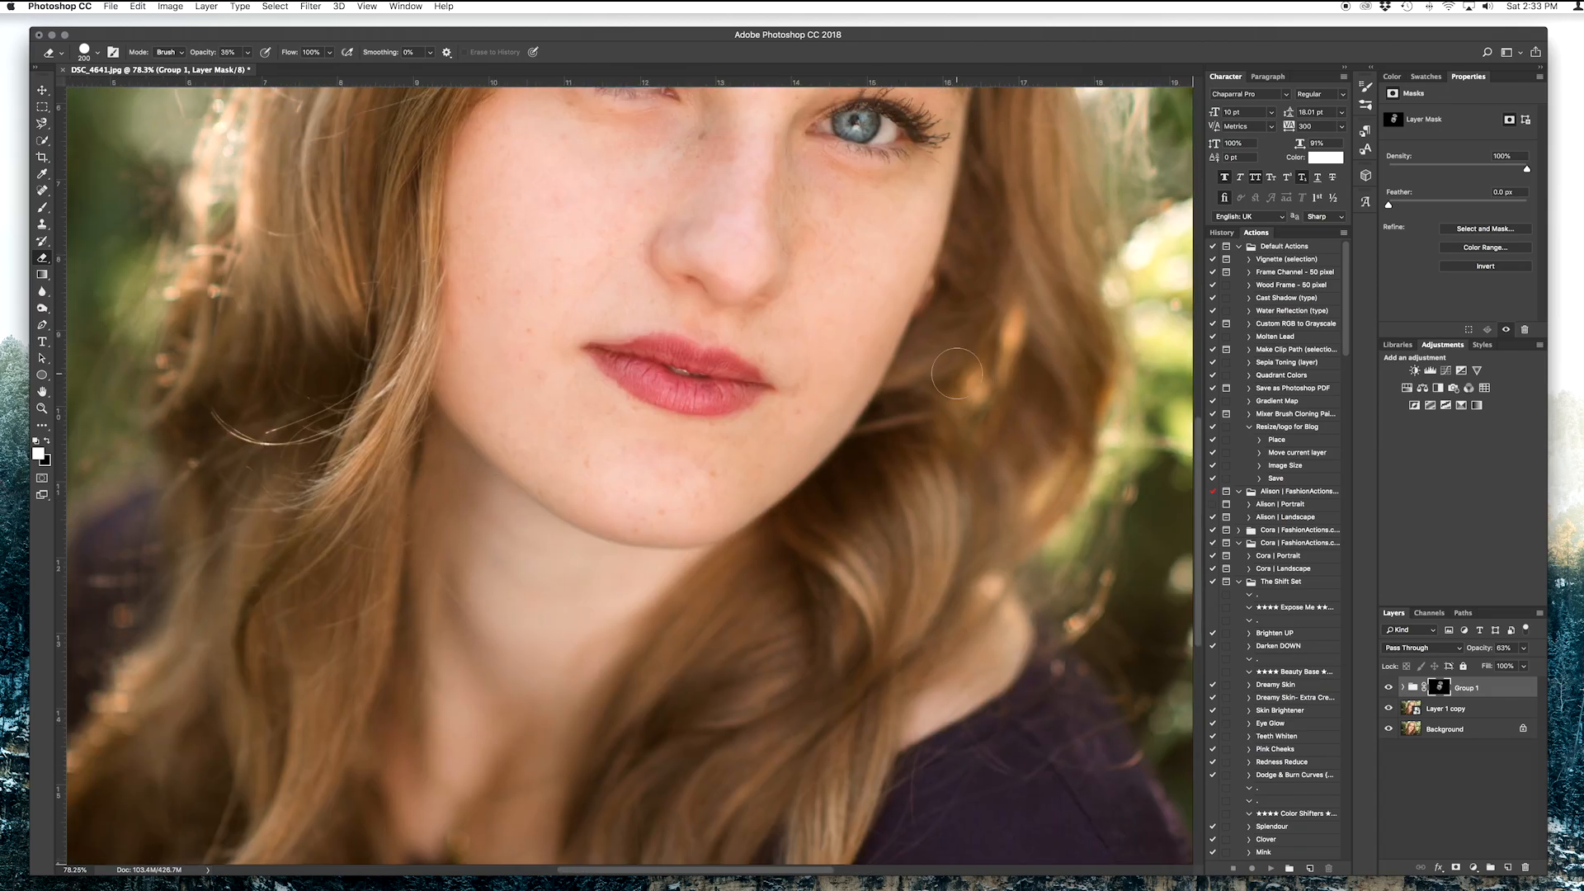
key(super+0)
key(super+0)
Add a new layer filled with 50% Gray above the group and set its blend mode to Soft Light
click(1503, 844)
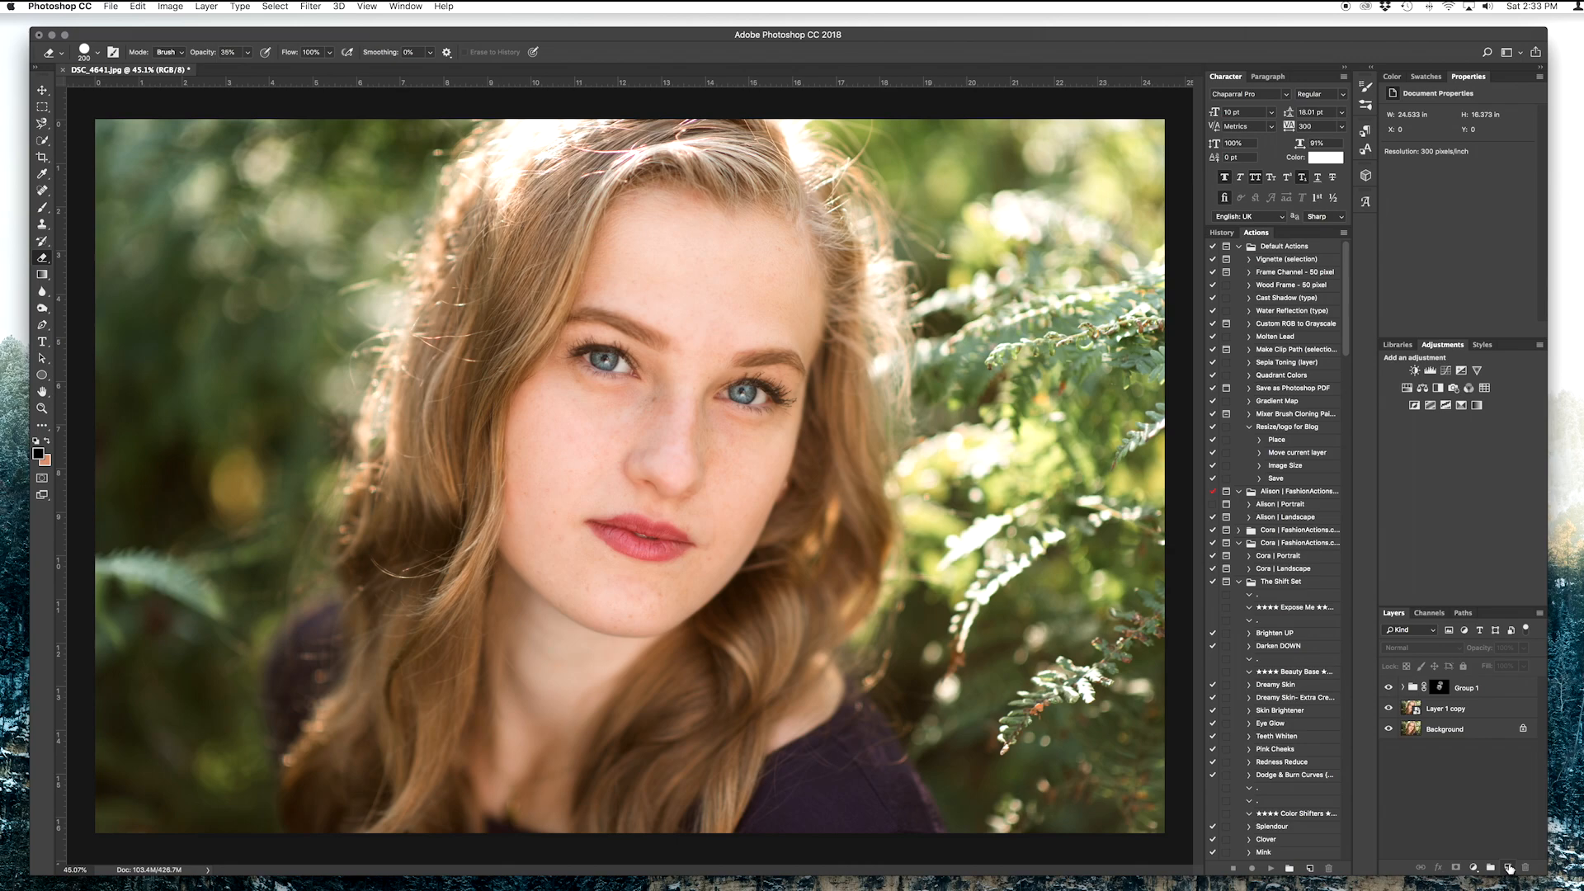
click(1508, 869)
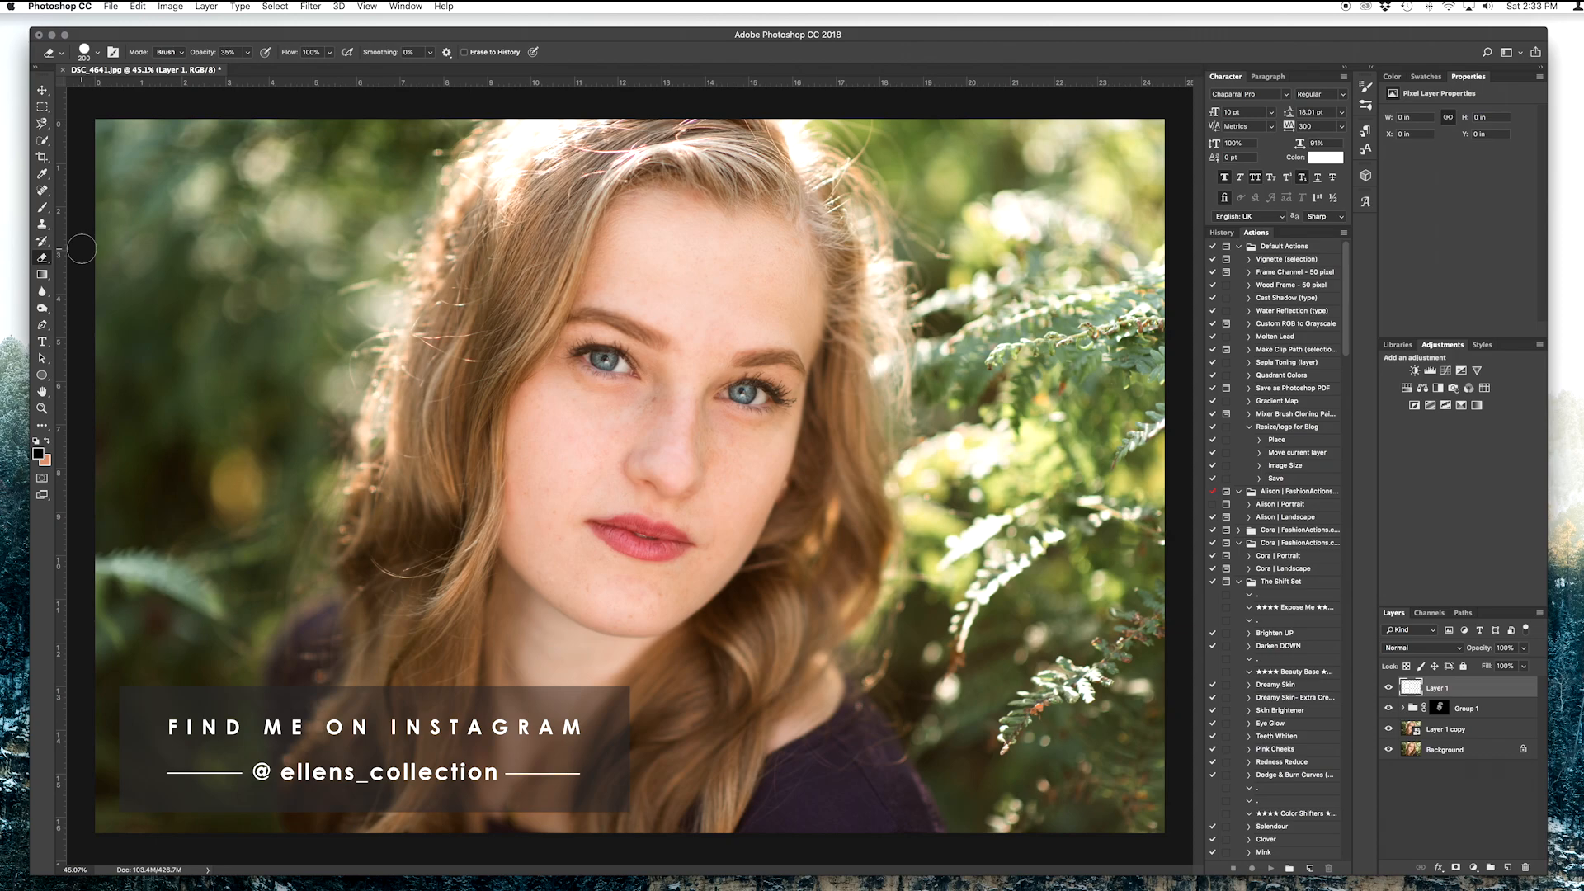
click(42, 308)
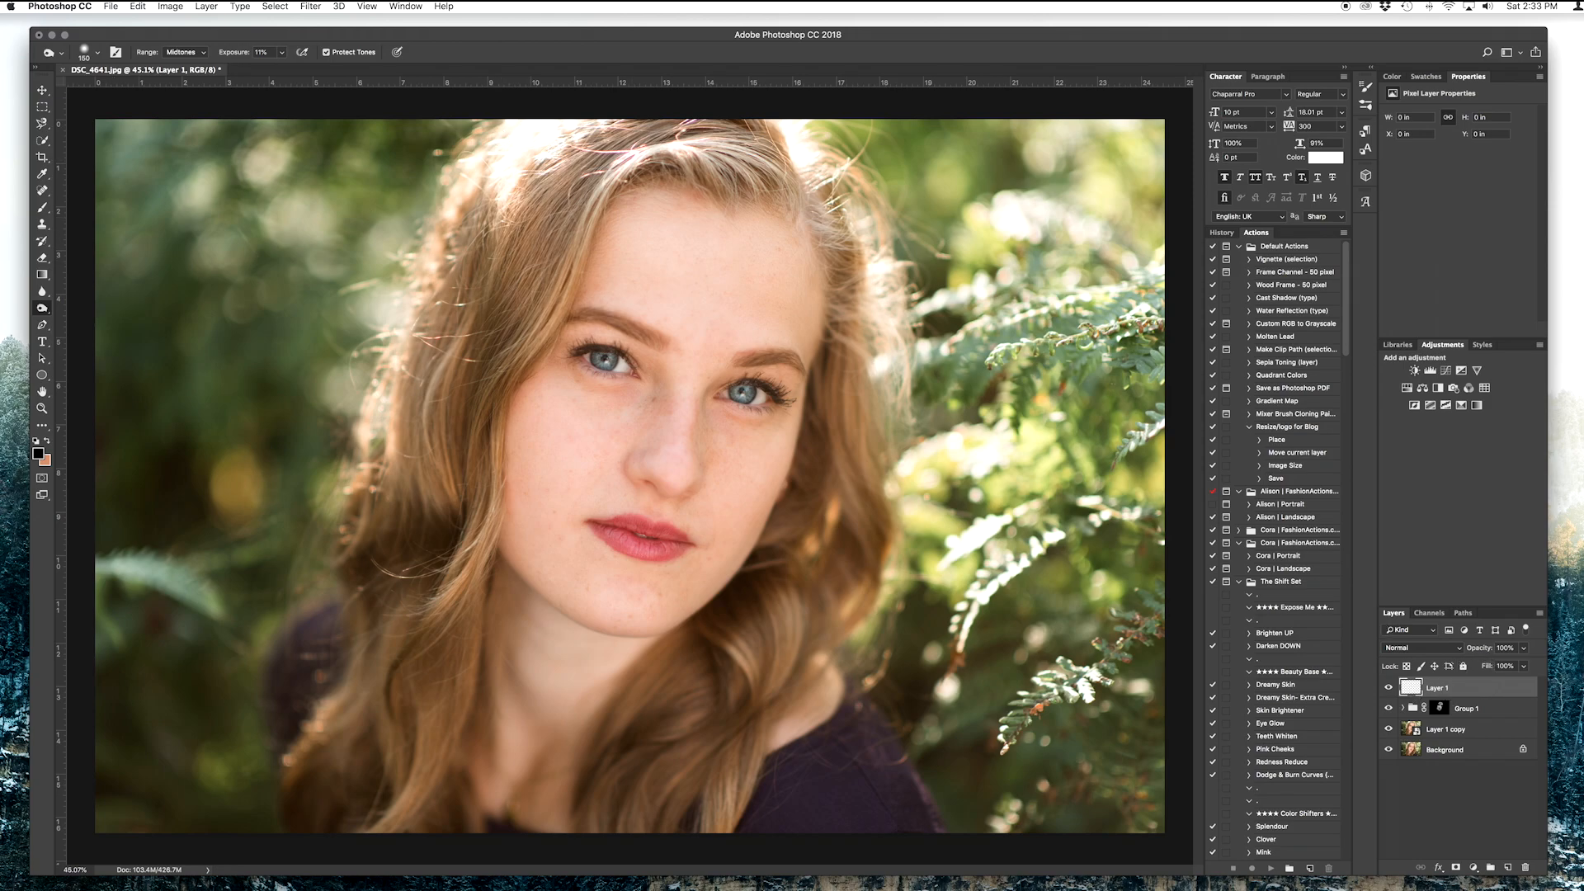
click(145, 7)
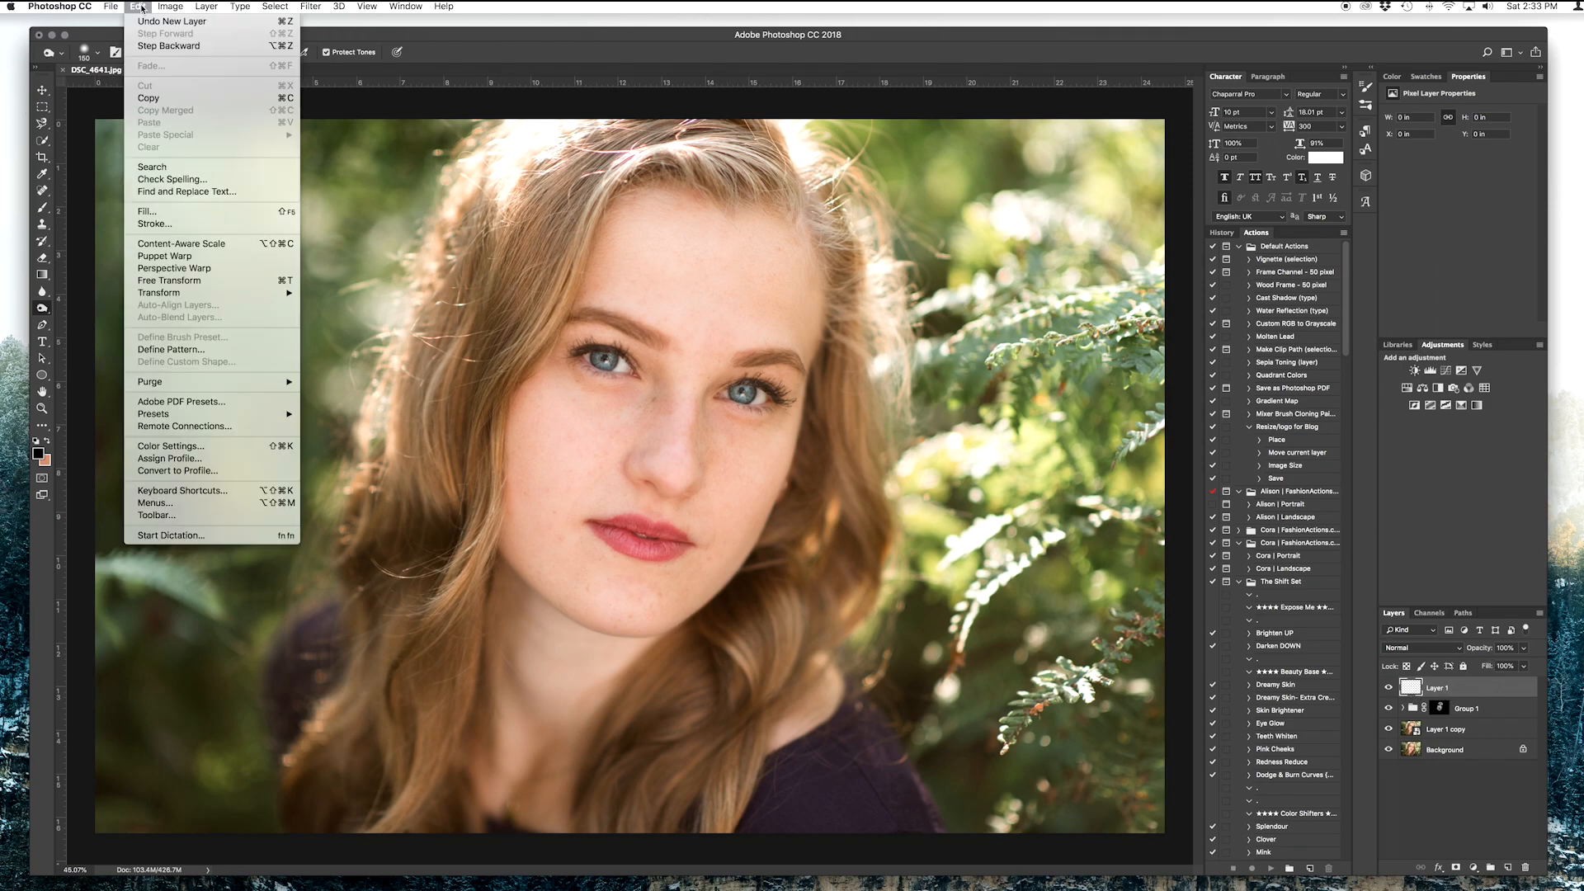
click(159, 216)
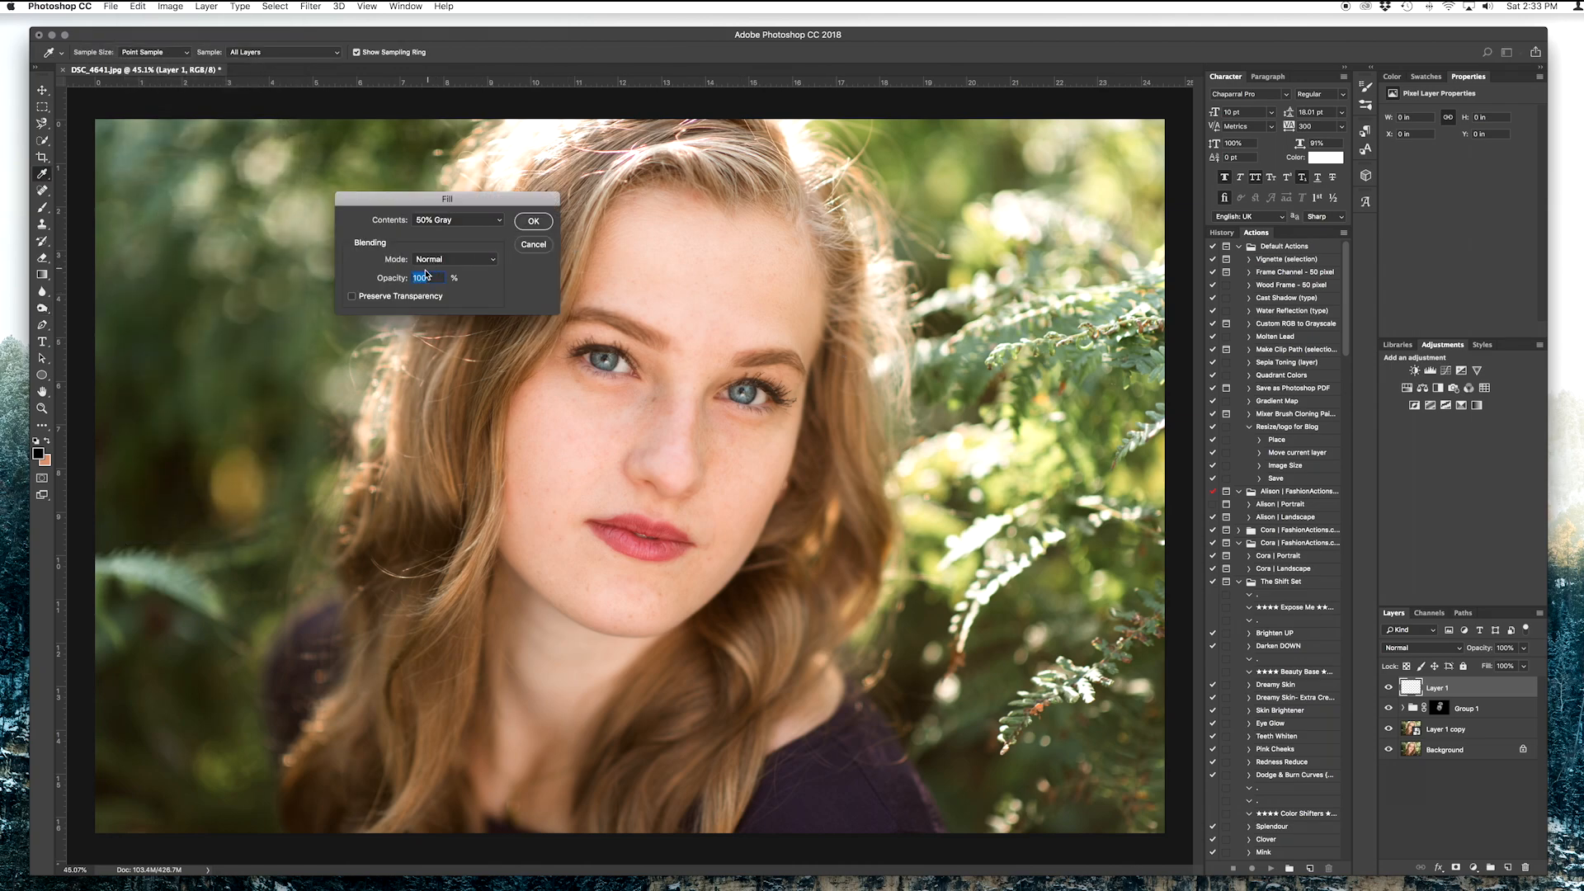
click(534, 220)
key(o)
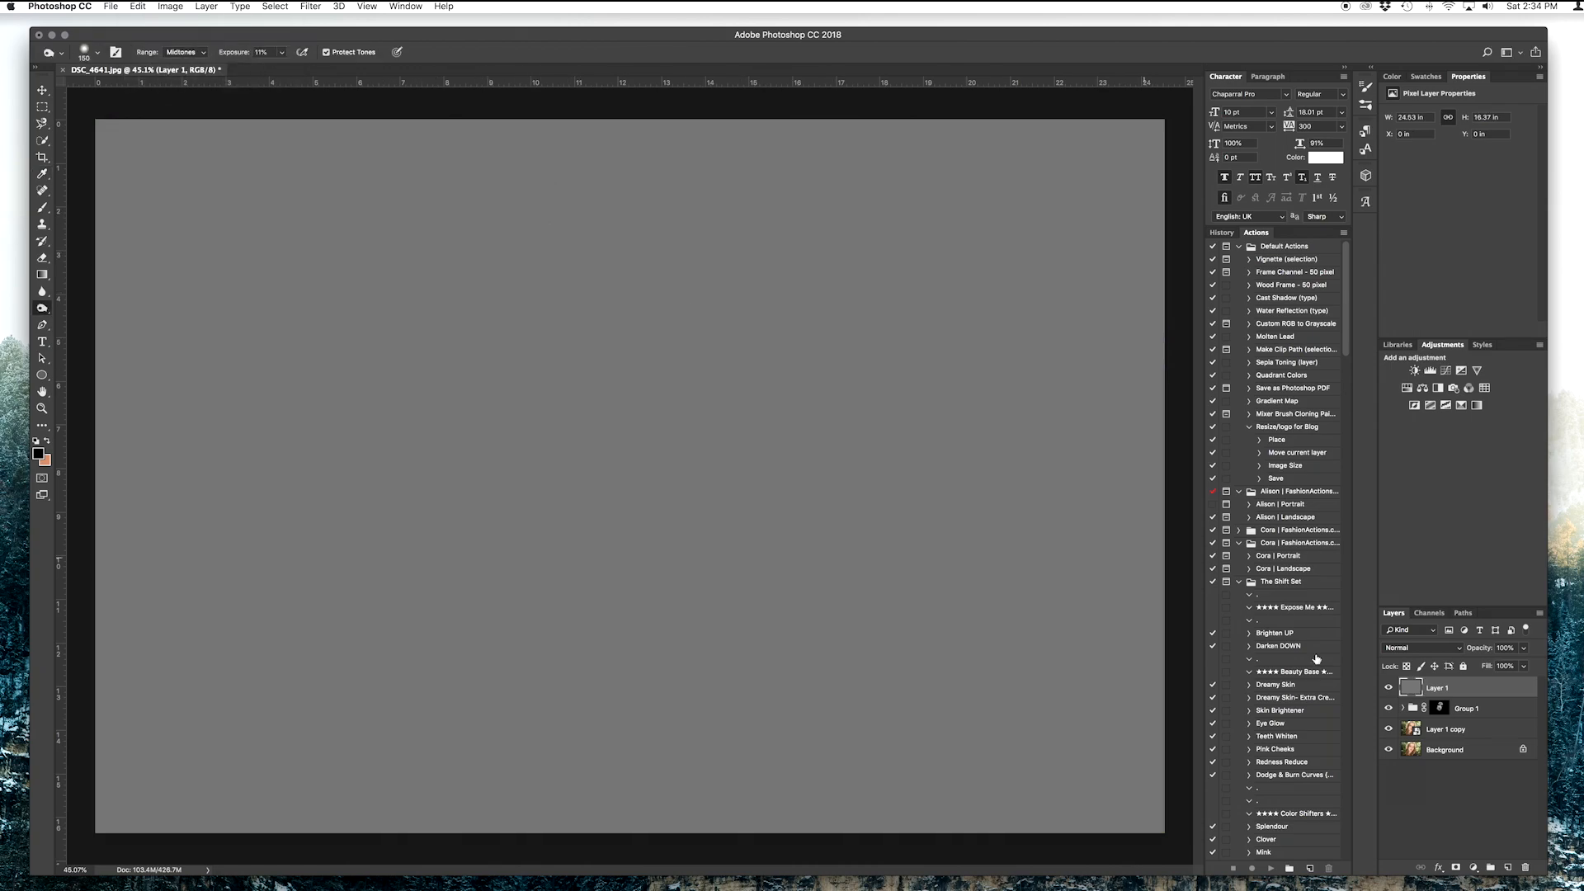
click(1450, 648)
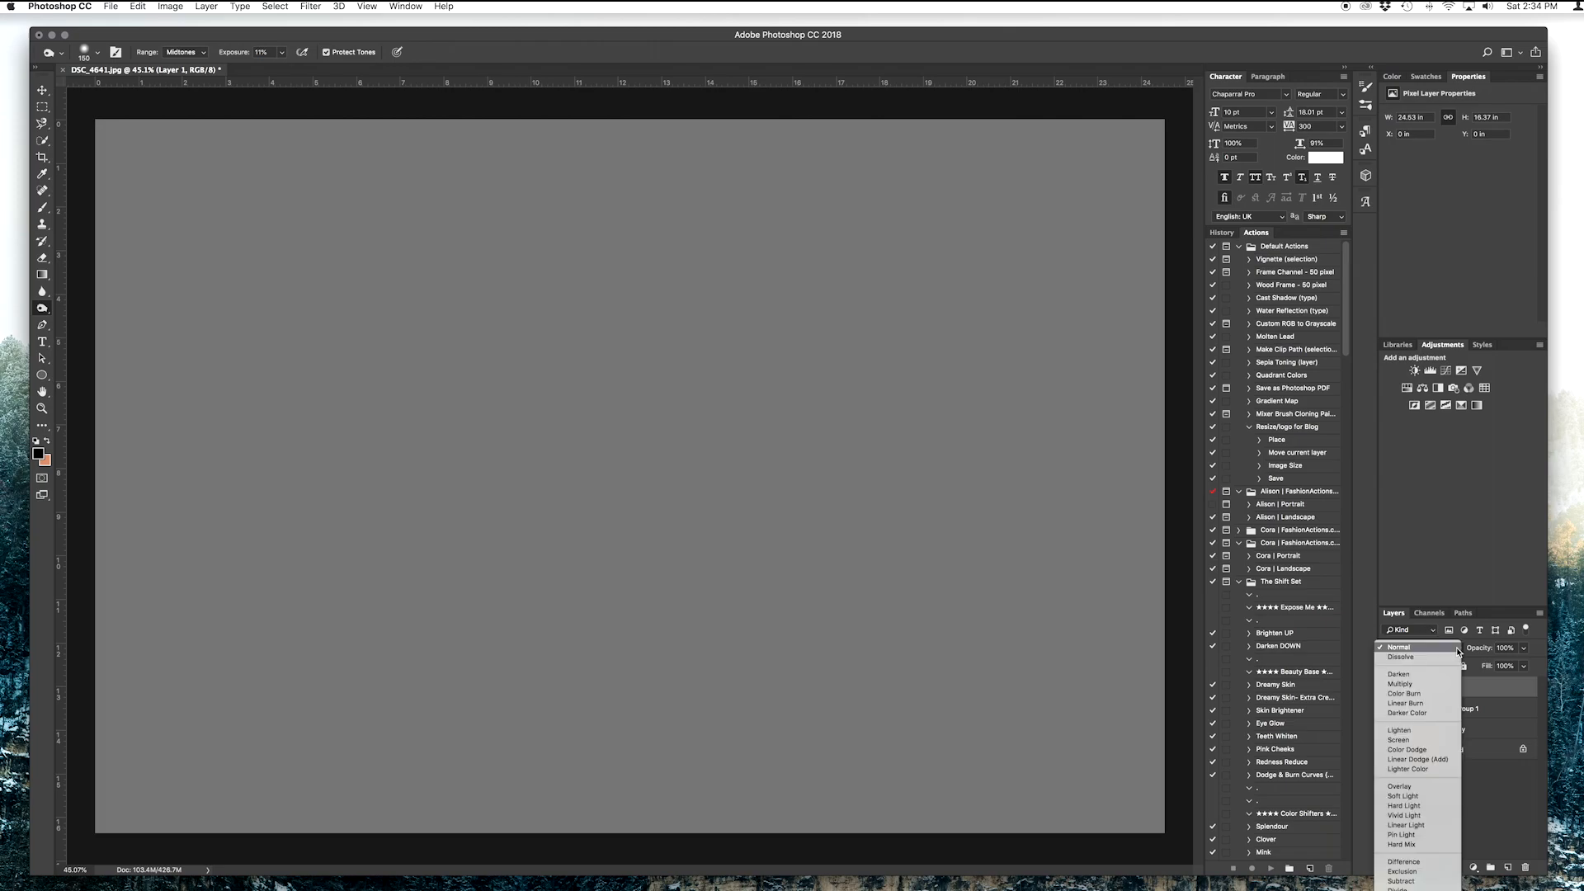
click(1405, 796)
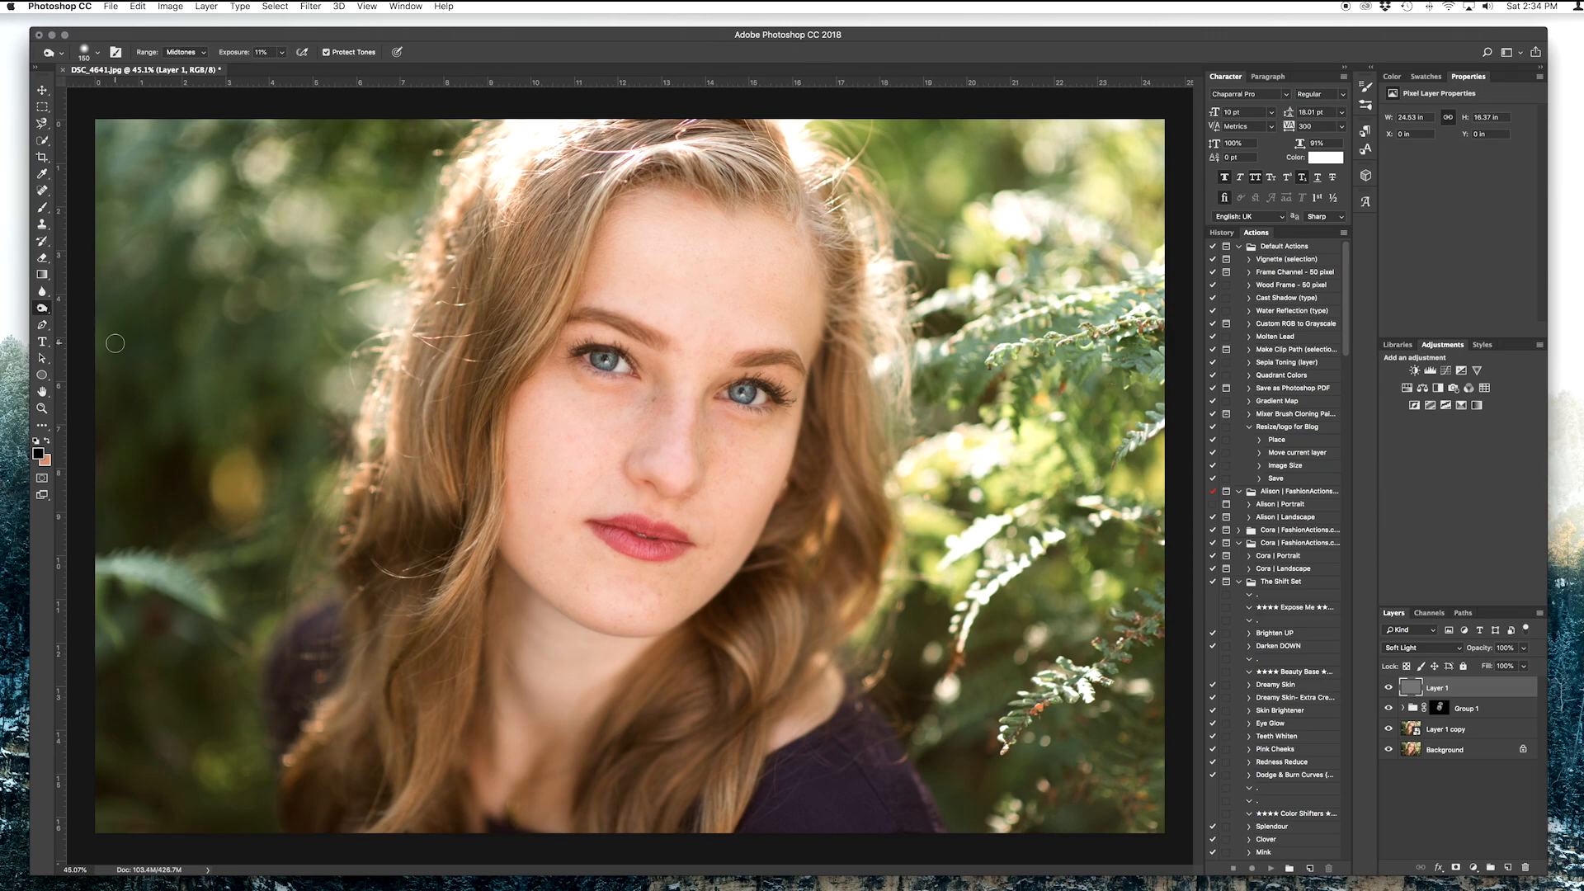
Darken the eyebrow on the image's right with the Burn tool, using the Midtones range and 11% exposure, then reduce the brush to 40
right_click(42, 309)
click(86, 320)
scroll(522, 303, up, 5)
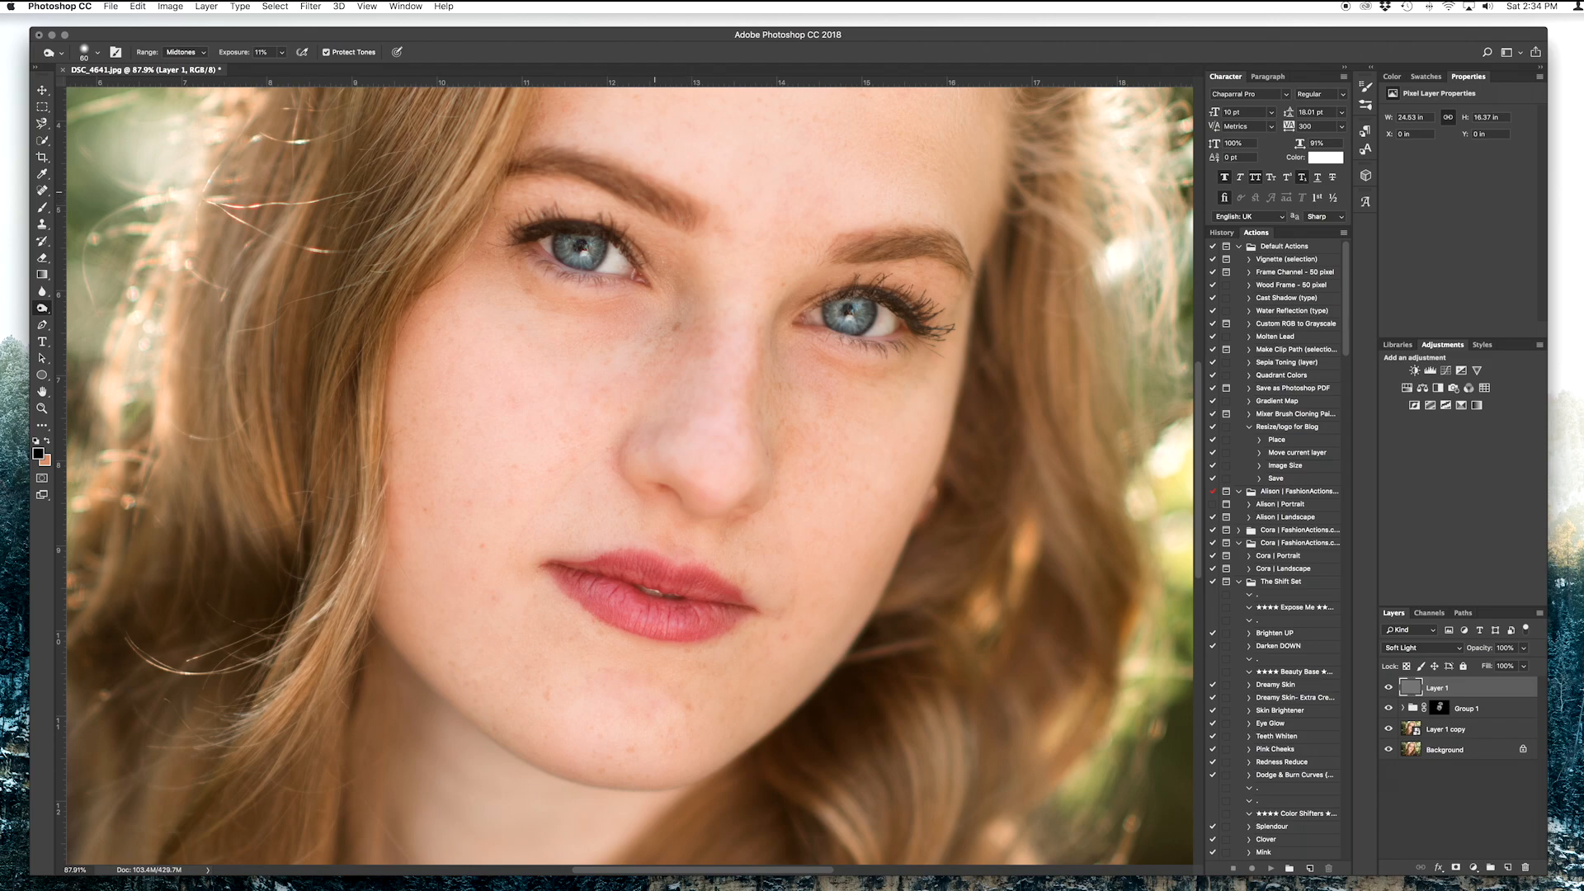
mouse_move(837, 249)
mouse_down()
mouse_move(938, 246)
mouse_move(961, 266)
mouse_up()
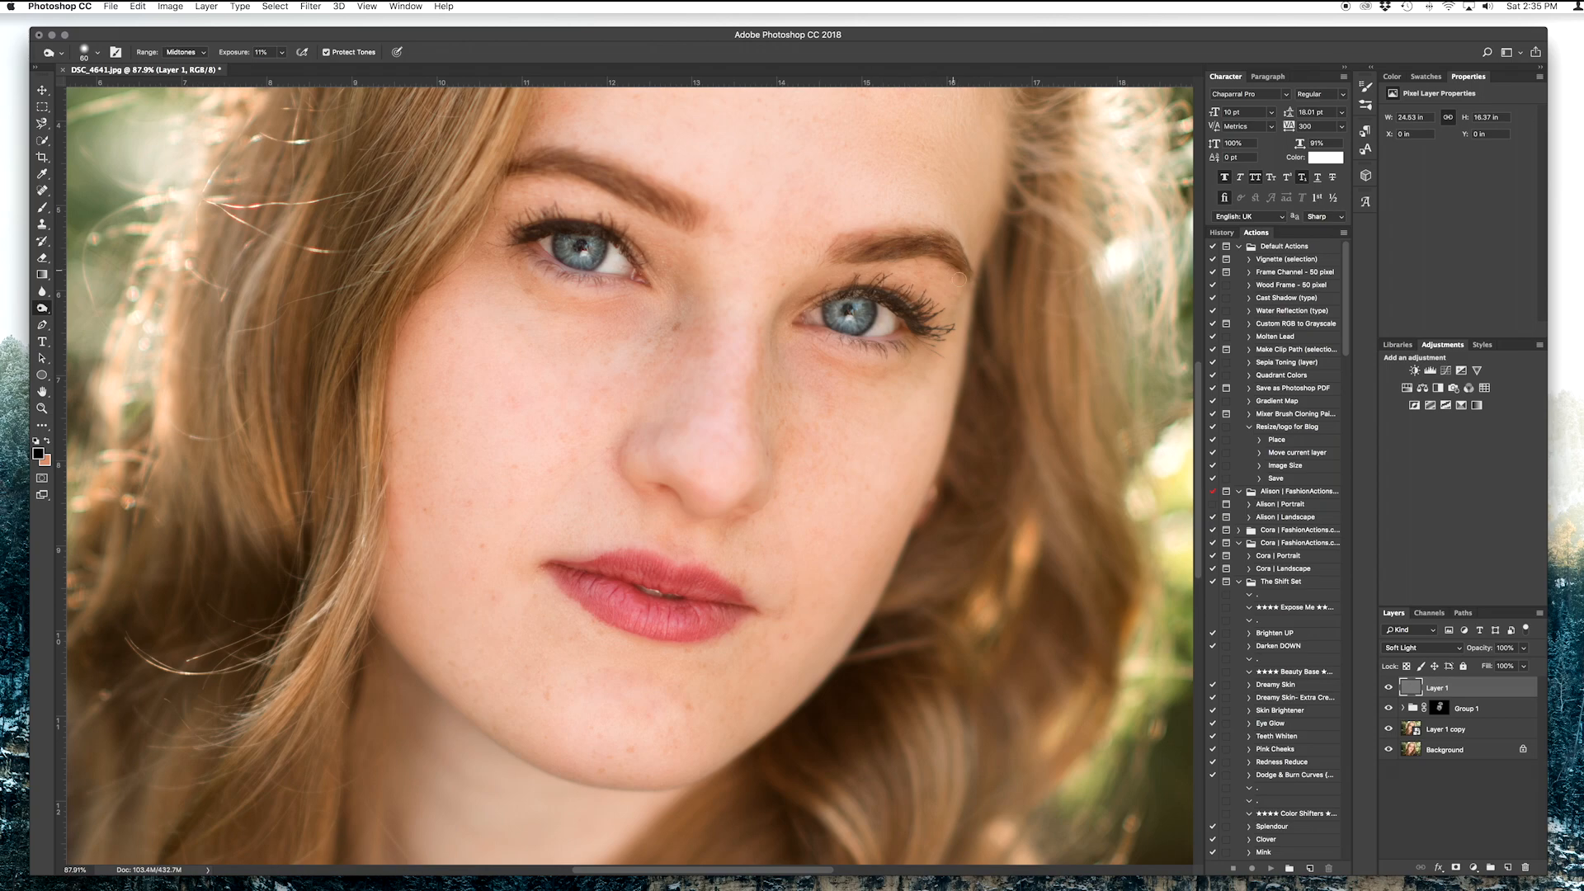
key(bracketleft)
key(bracketleft)
key(bracketleft)
key(bracketright)
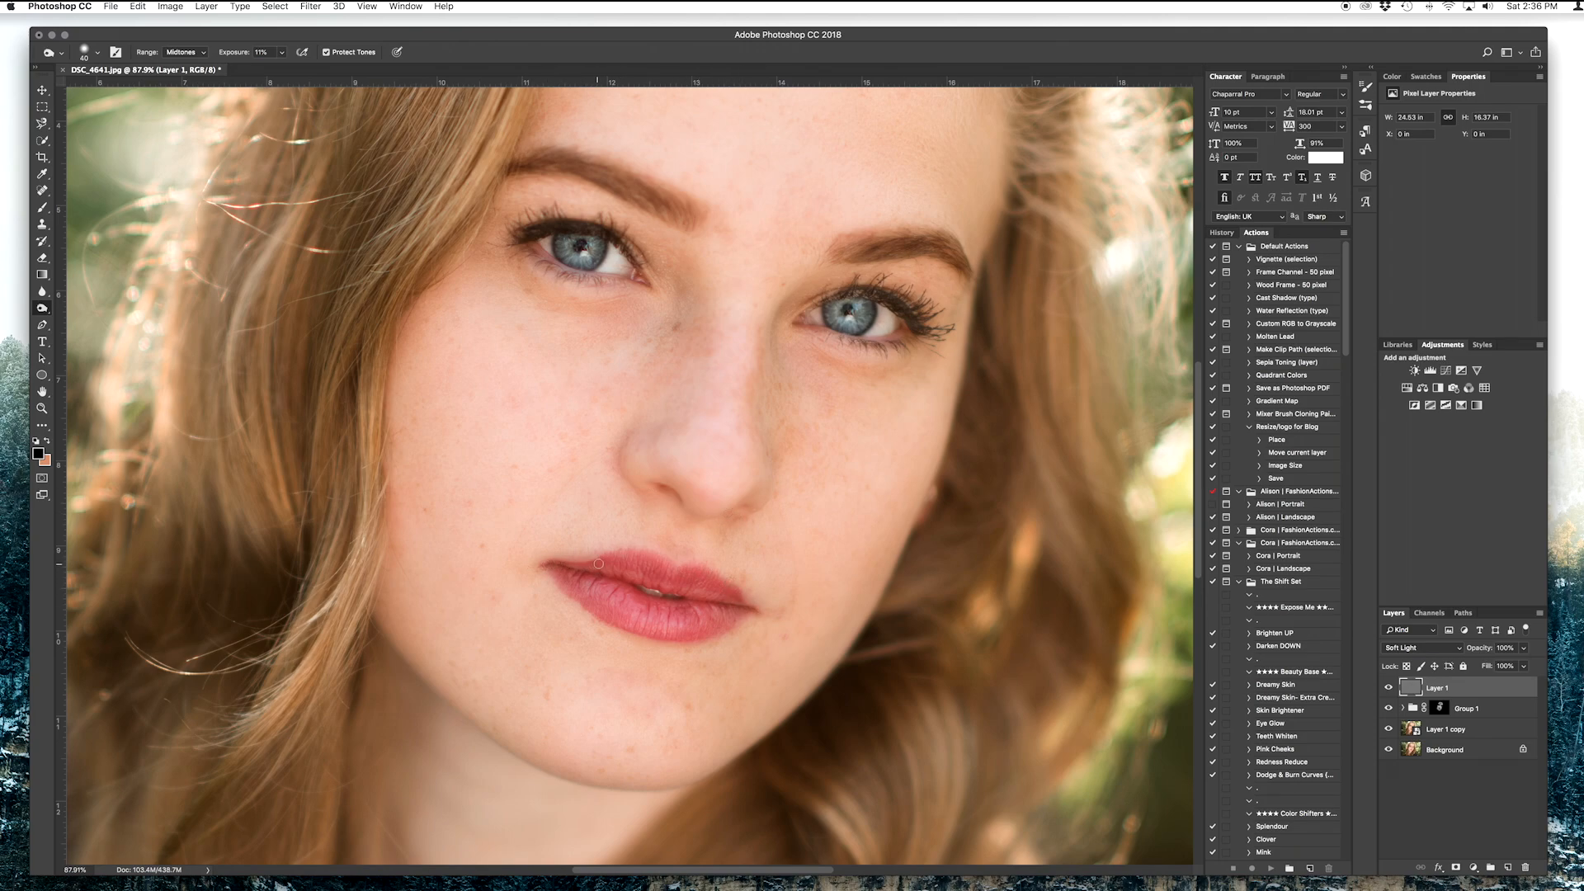
Contour the face on the gray layer along the jawline and from the hairline down the far cheek, adjusting the brush size
scroll(600, 634, down, 5)
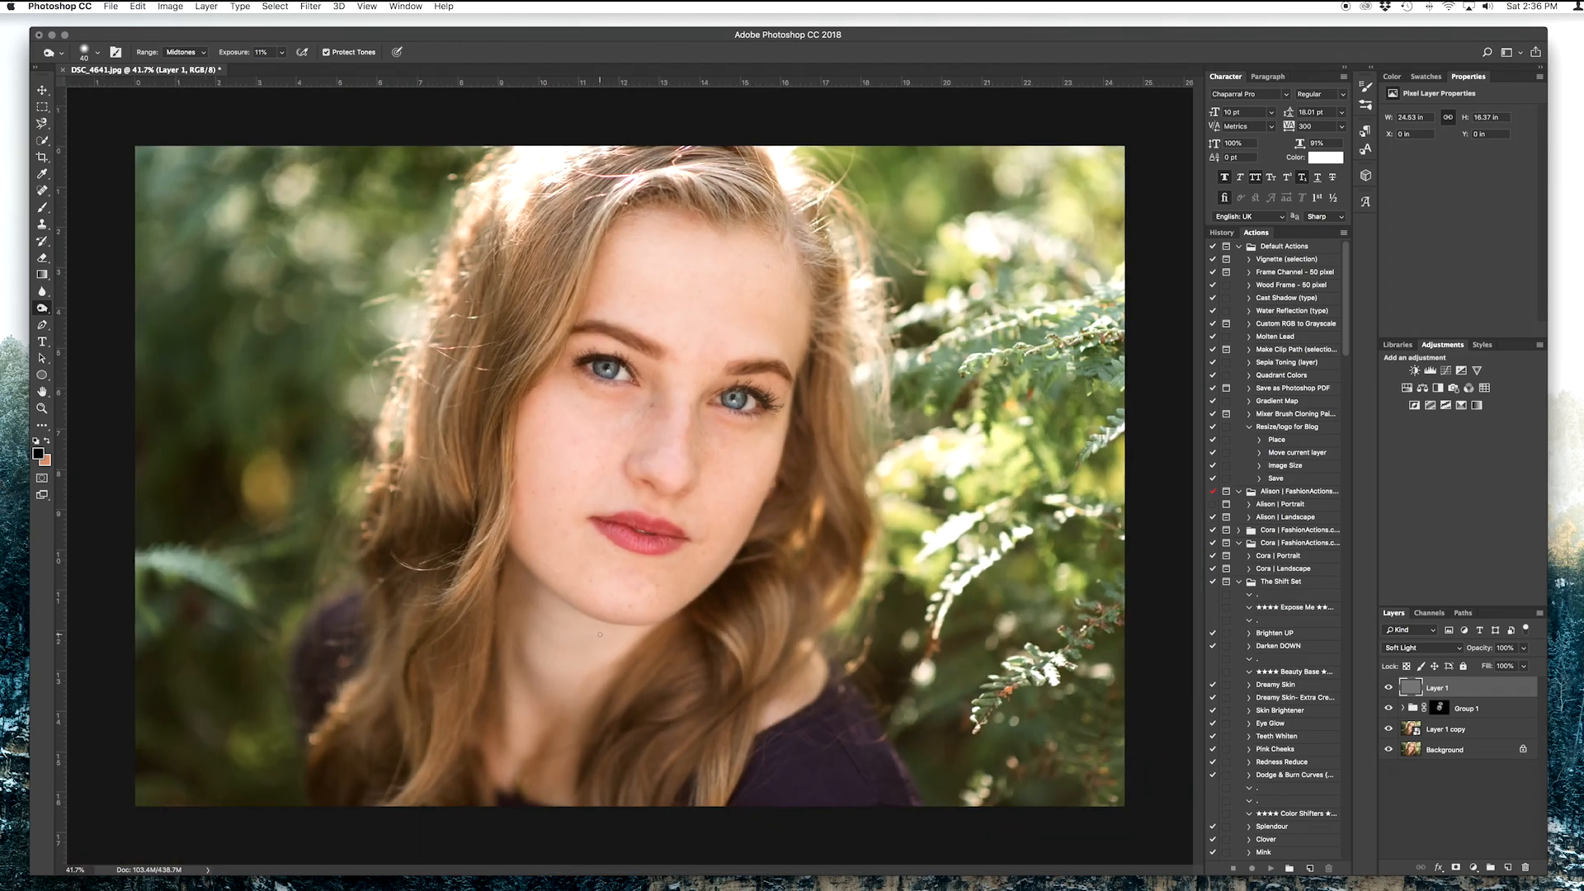
drag(545, 582, 502, 540)
mouse_move(667, 194)
mouse_down()
mouse_move(780, 245)
mouse_move(807, 434)
mouse_up()
key(bracketleft)
key(bracketleft)
key(bracketleft)
drag(190, 40, 174, 29)
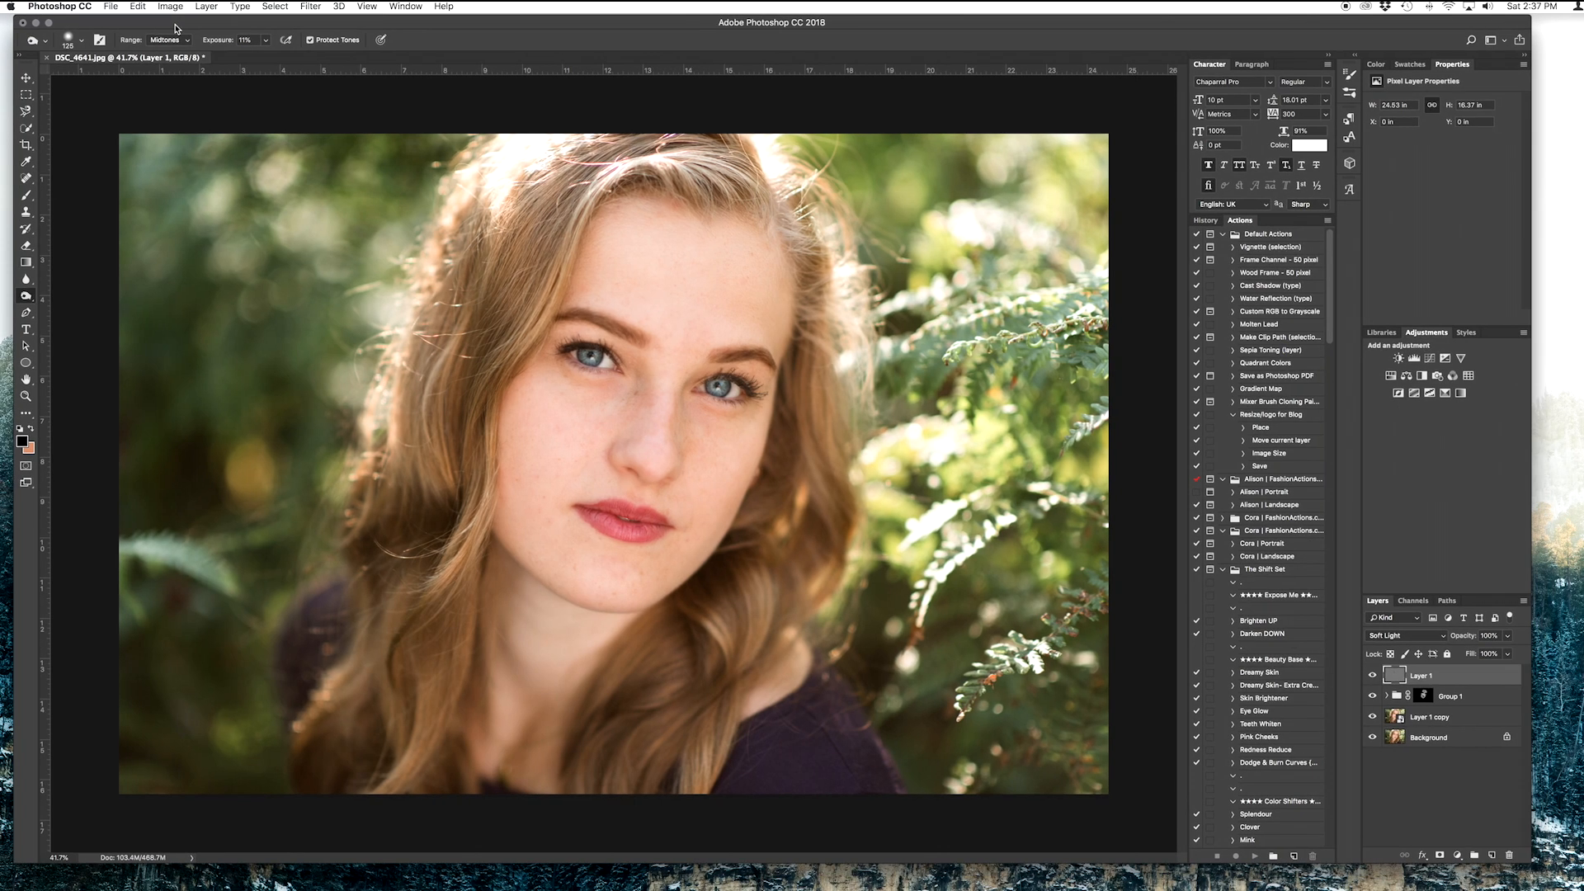
key(bracketleft)
key(bracketleft)
key(bracketleft)
Toggle the gray Soft Light layer's visibility to compare the portrait with and without the dodge and burn
click(1372, 677)
click(1373, 678)
click(1373, 677)
click(1373, 677)
click(1372, 677)
click(1373, 677)
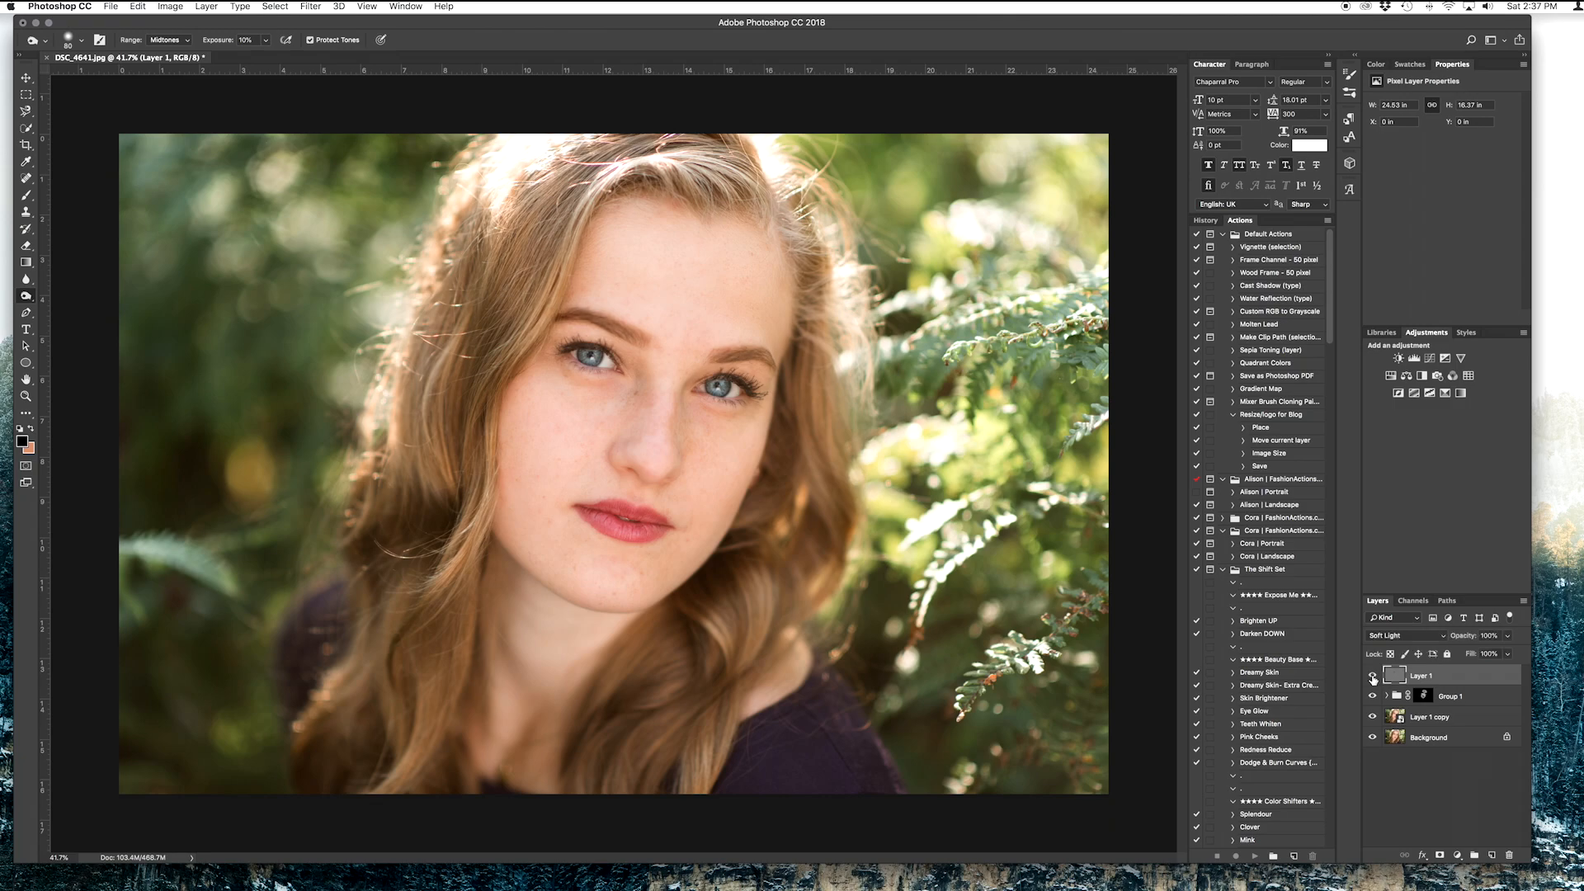
scroll(785, 387, down, 2)
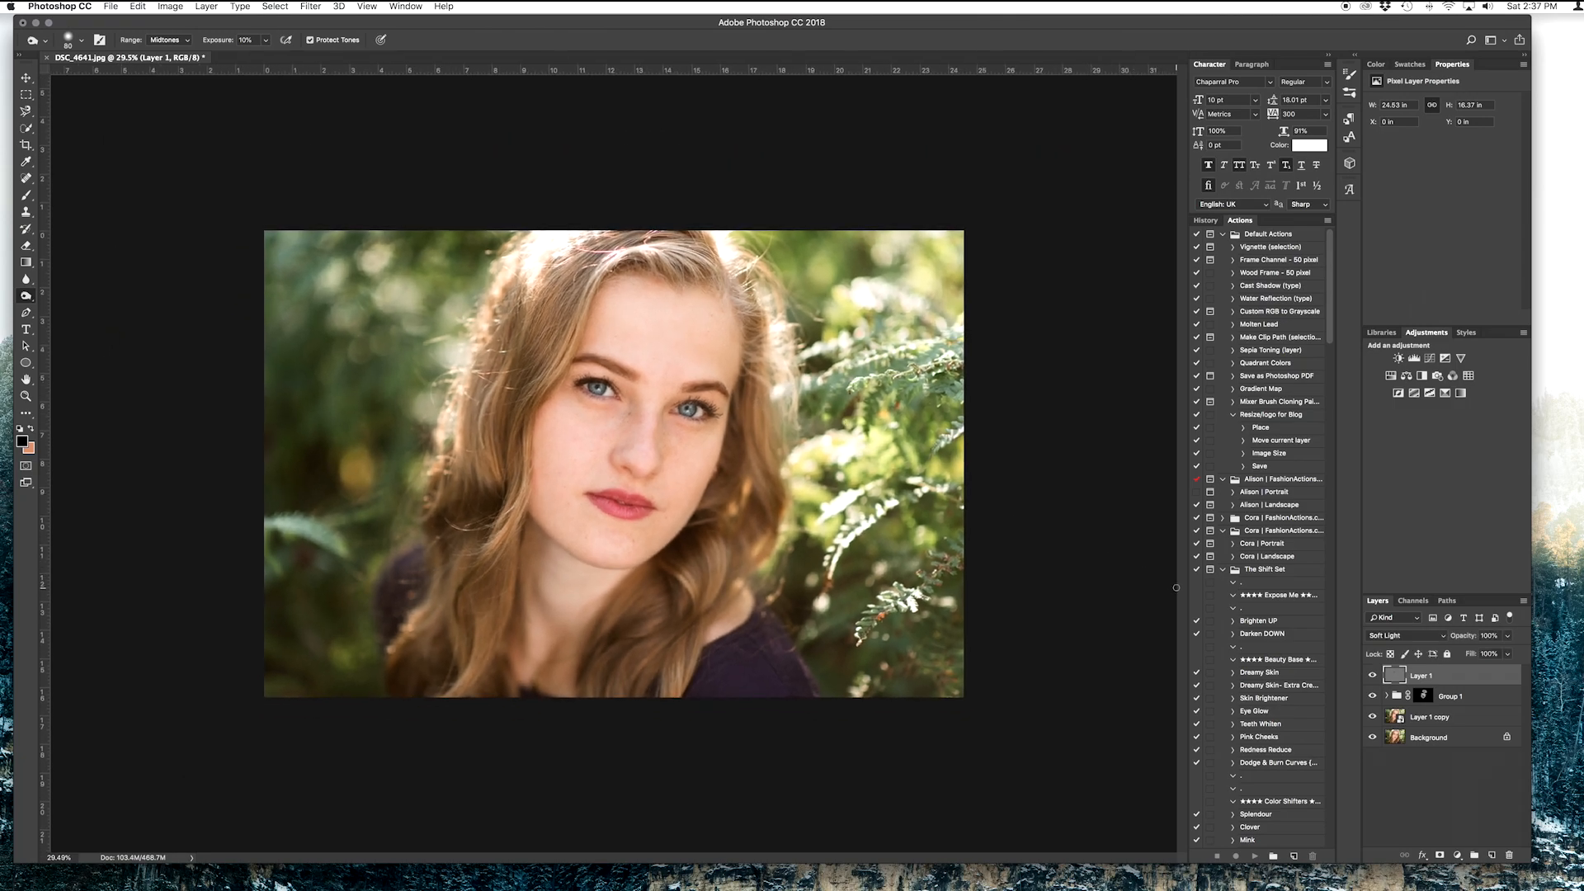
click(26, 245)
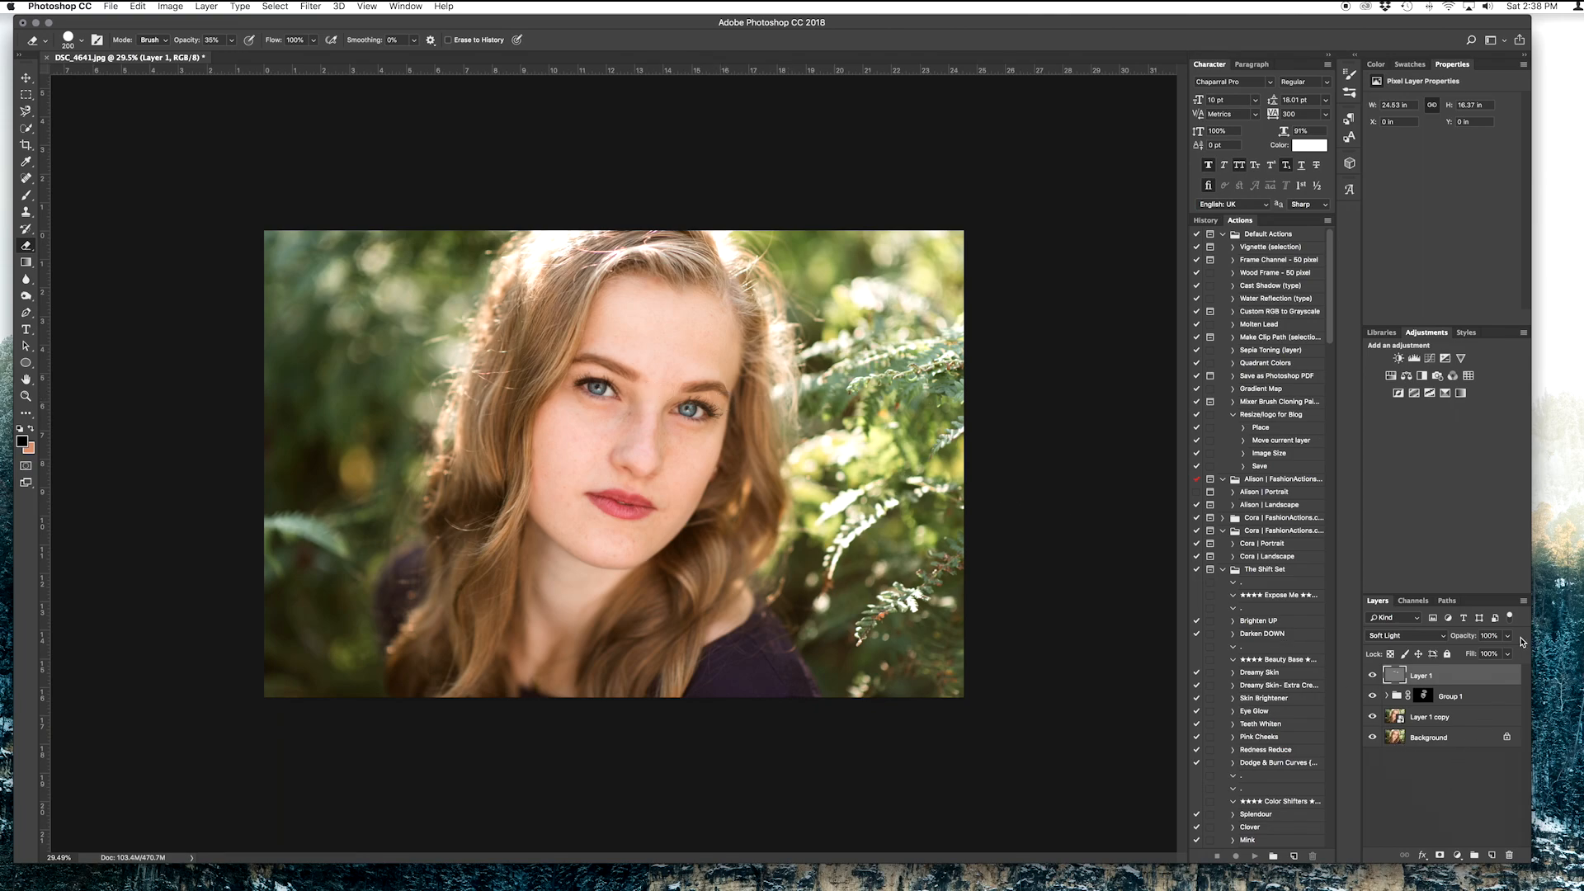
Add a new empty layer on top and set the Clone Stamp tool's opacity to 28%
click(1477, 832)
key(o)
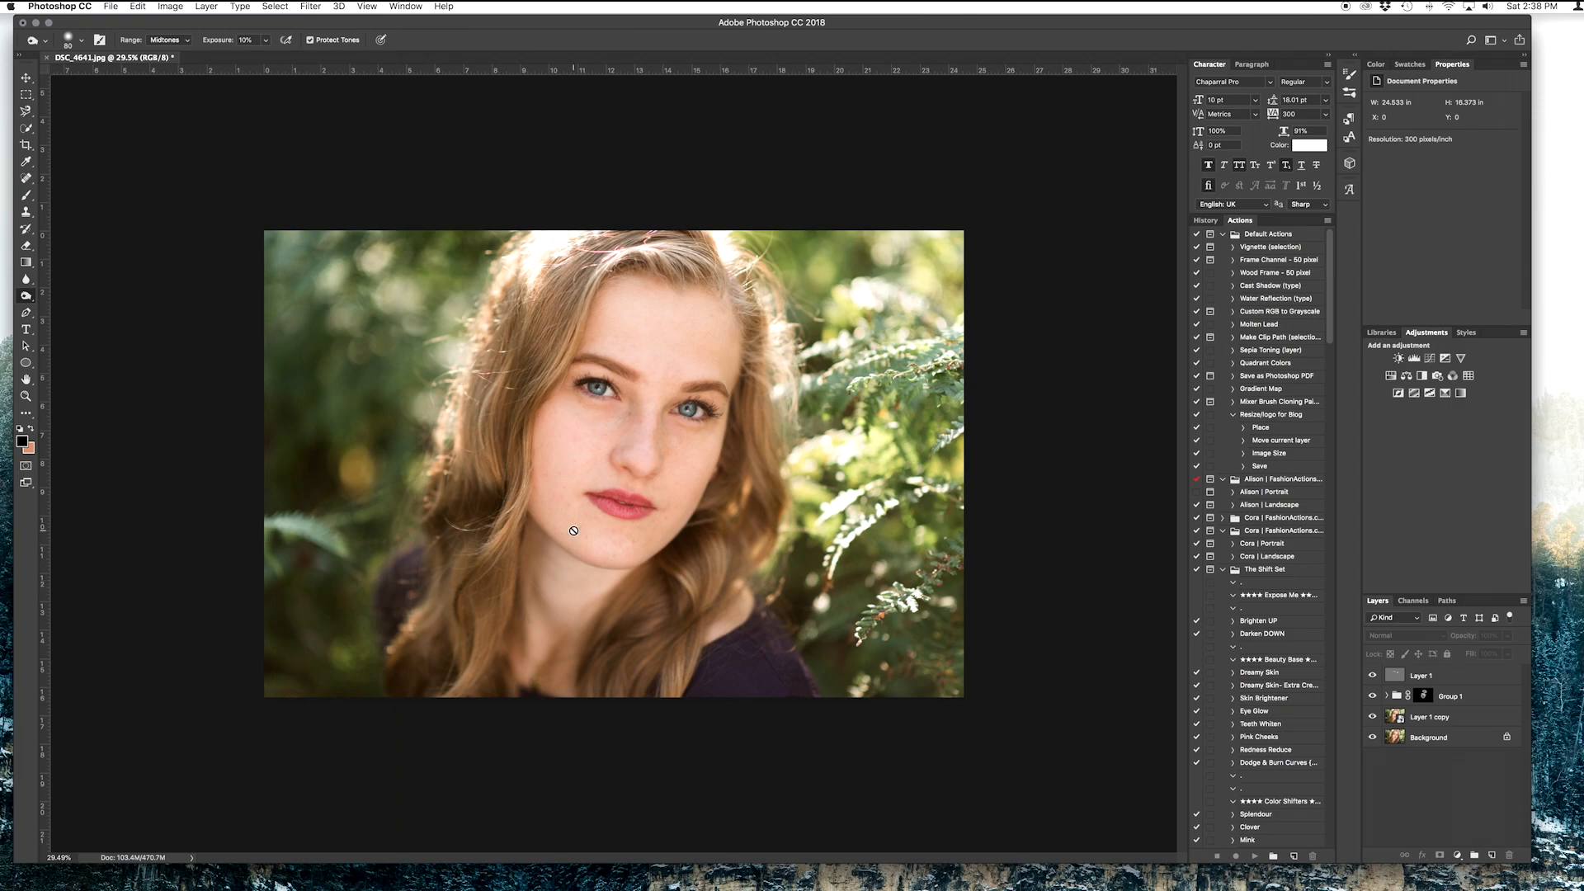
key(super+plus)
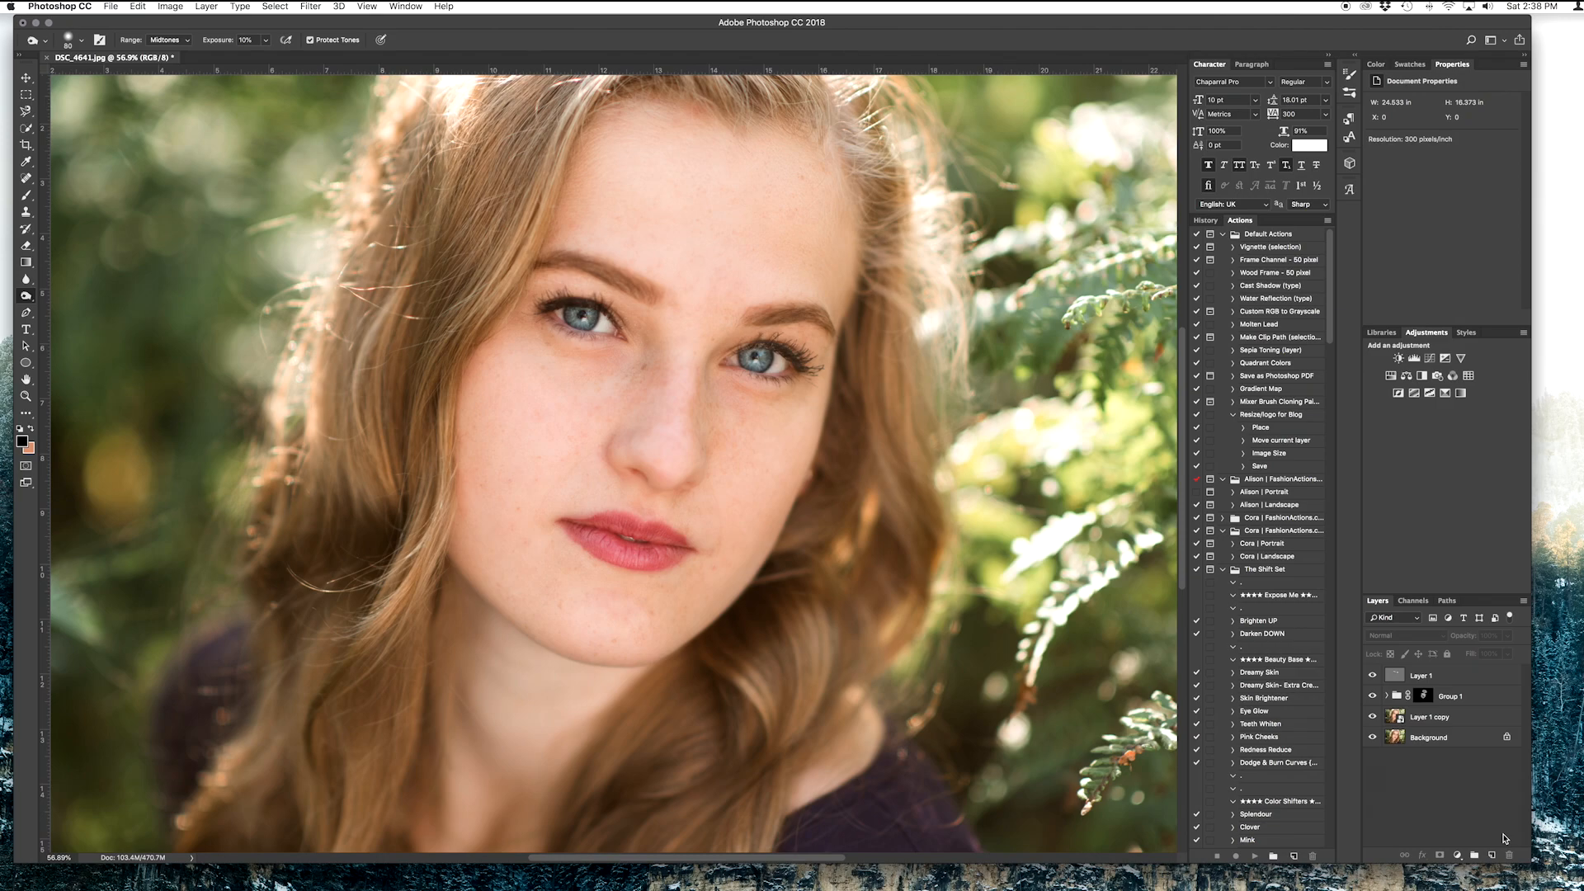
click(1492, 854)
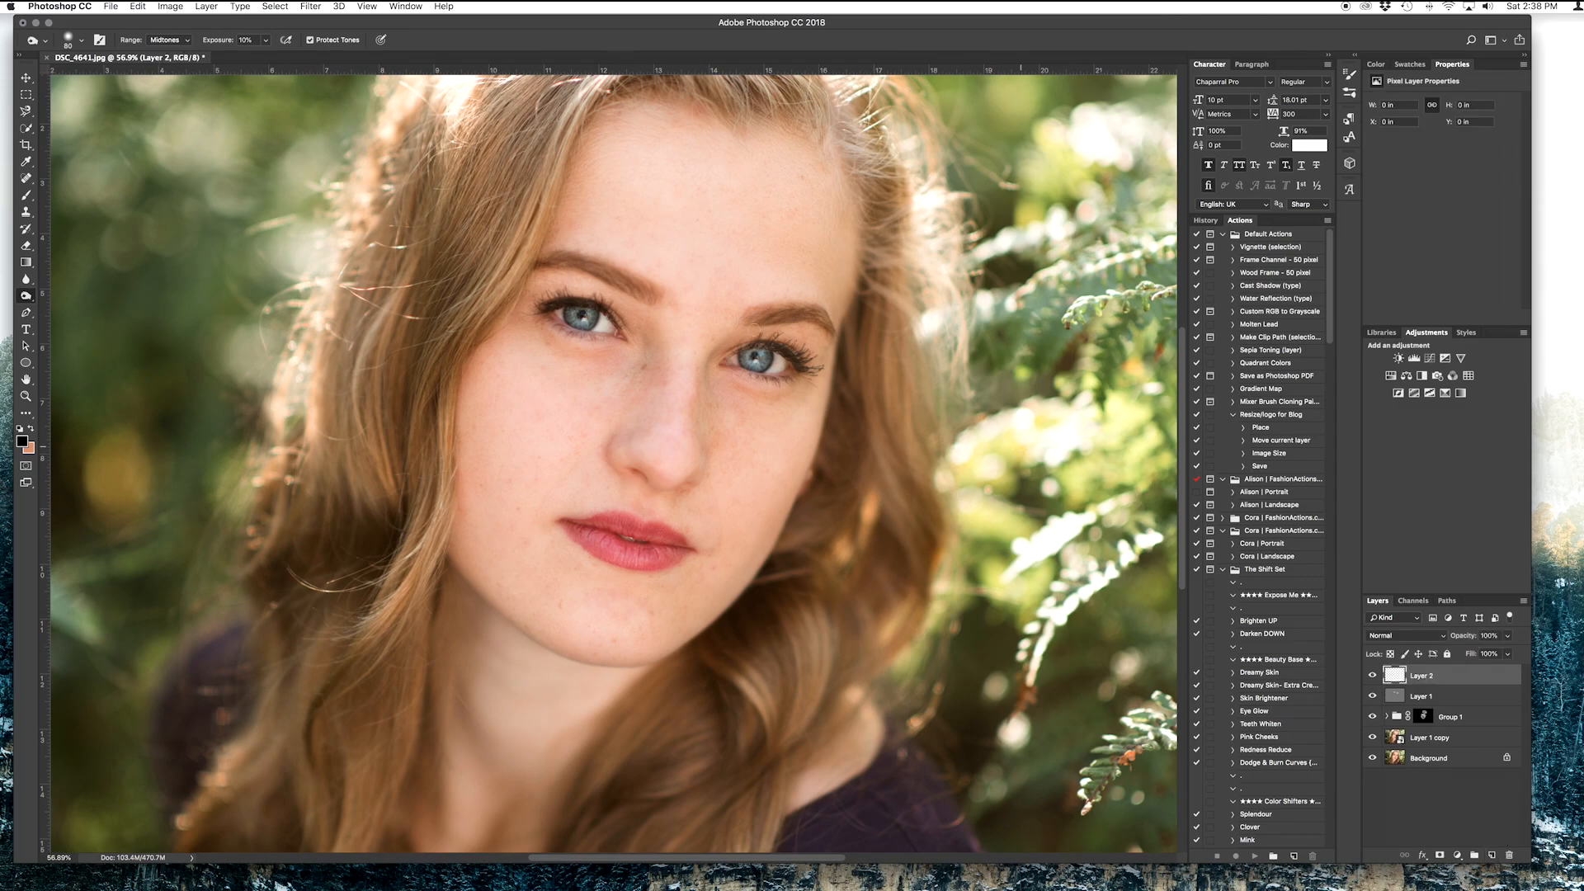
click(31, 213)
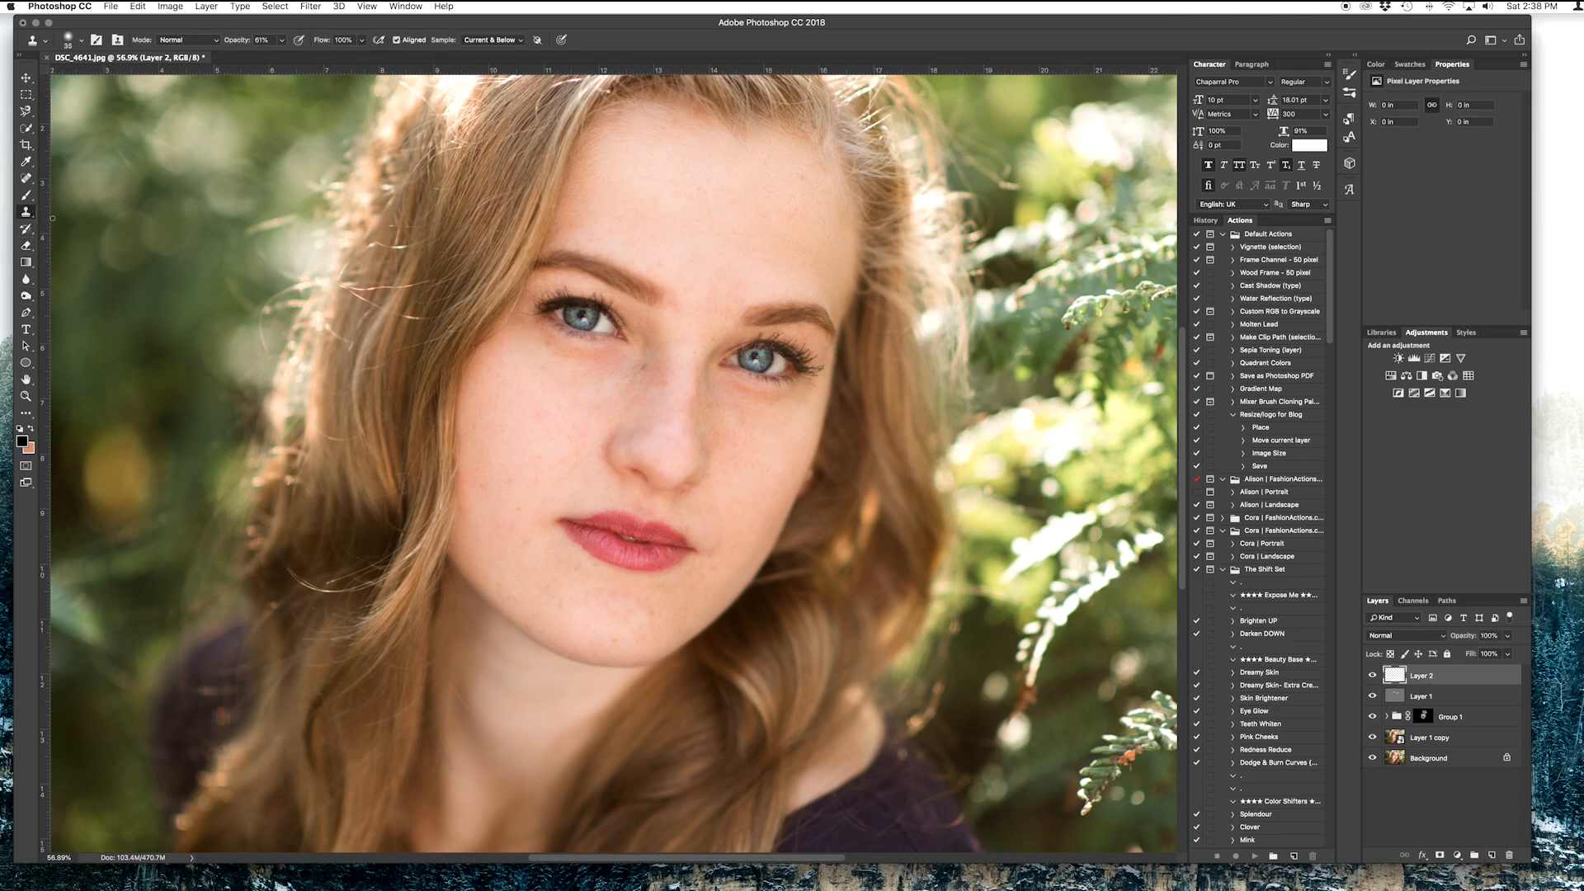
drag(281, 39, 263, 58)
Clone lip colour onto the uneven upper edge of the upper lip, left of the cupid's bow, after resizing the brush
scroll(471, 364, up, 10)
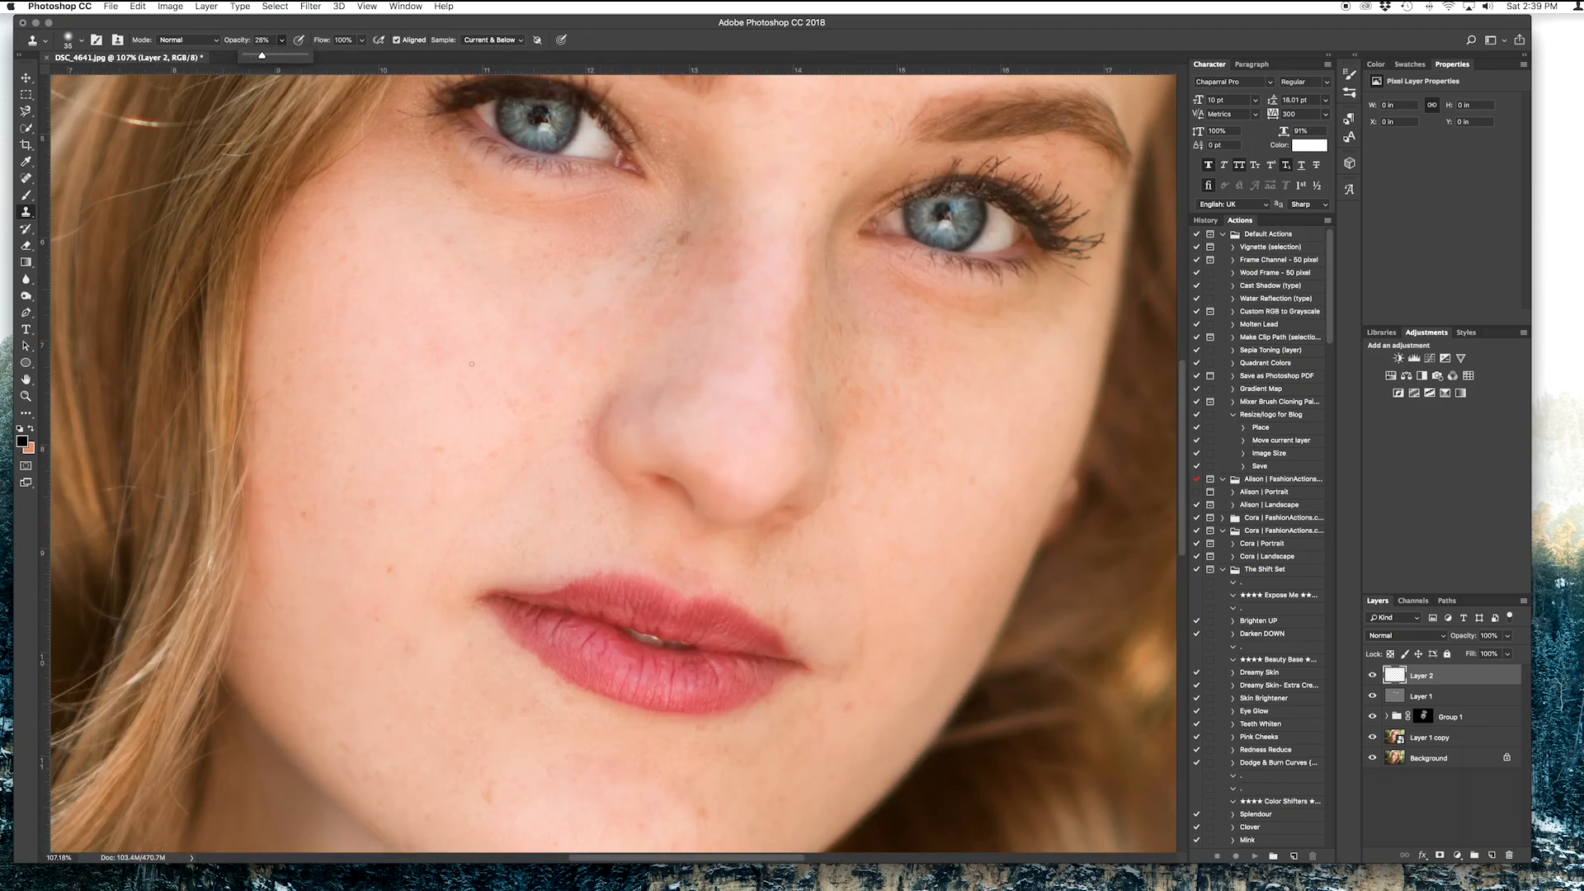
scroll(471, 364, down, 5)
key(bracketleft)
key(bracketleft)
key(bracketleft)
key(bracketleft)
key(bracketleft)
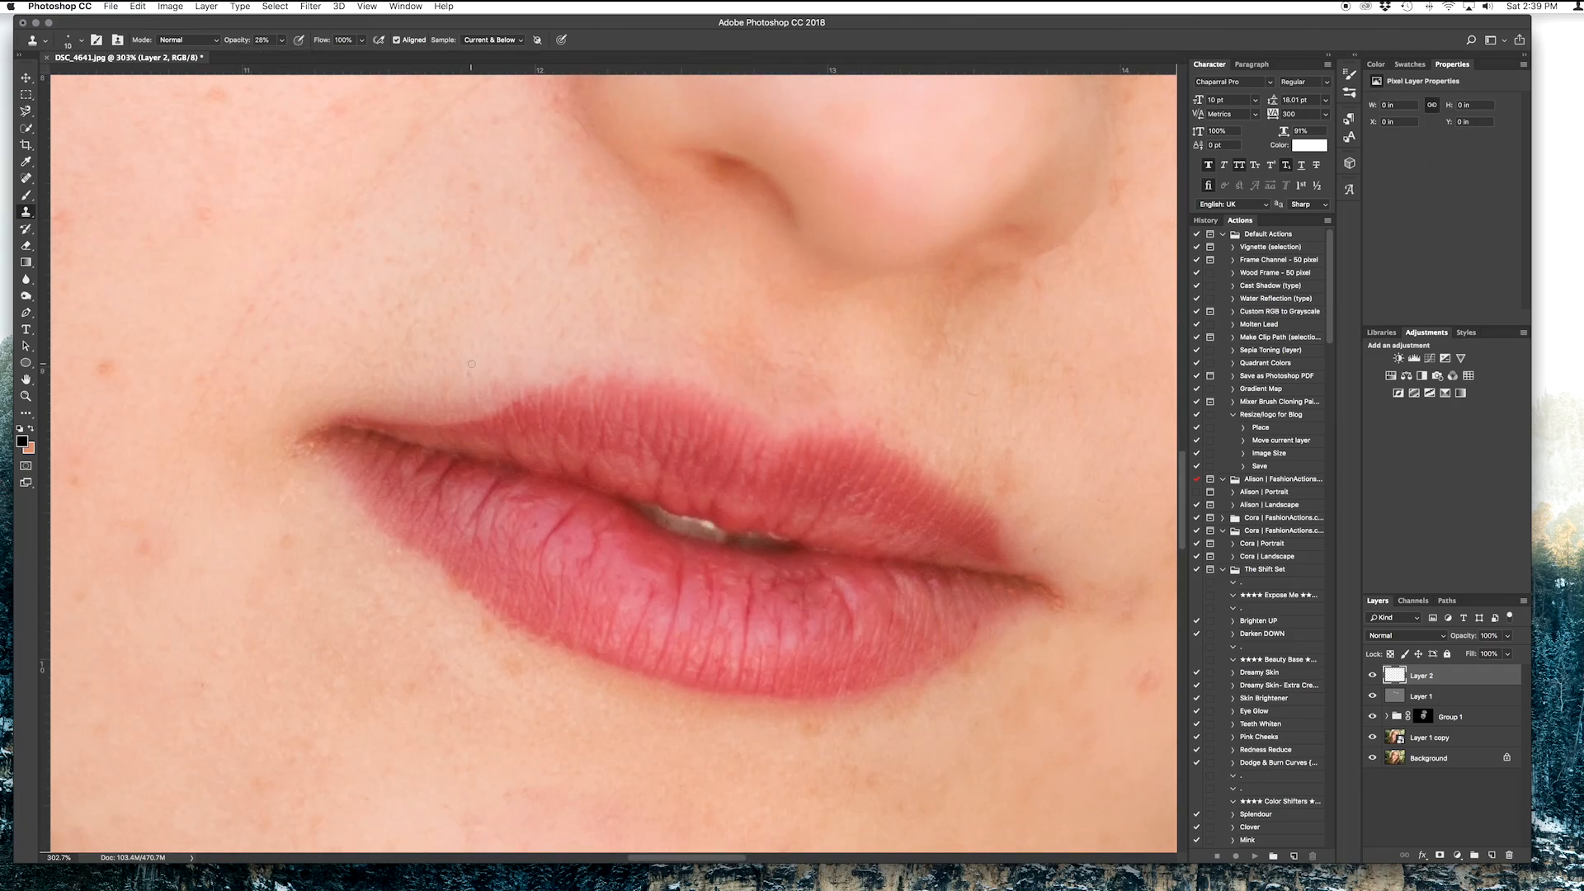
key(bracketright)
key(bracketright)
key(bracketright)
key(bracketright)
key(bracketright)
alt+click(563, 398)
click(506, 401)
alt+click(545, 419)
click(492, 408)
Extend the cloned lip colour along the upper lip toward its left corner with a smaller brush
alt+click(536, 406)
key(bracketleft)
key(bracketleft)
key(bracketleft)
key(bracketleft)
click(455, 420)
alt+click(530, 427)
click(401, 418)
click(389, 418)
Set the Clone Stamp's opacity to 41% and resample the upper lip near the cupid's bow with a brush enlarged to 60
click(281, 40)
drag(280, 55, 289, 56)
alt+click(578, 392)
key(bracketright)
key(bracketright)
key(bracketright)
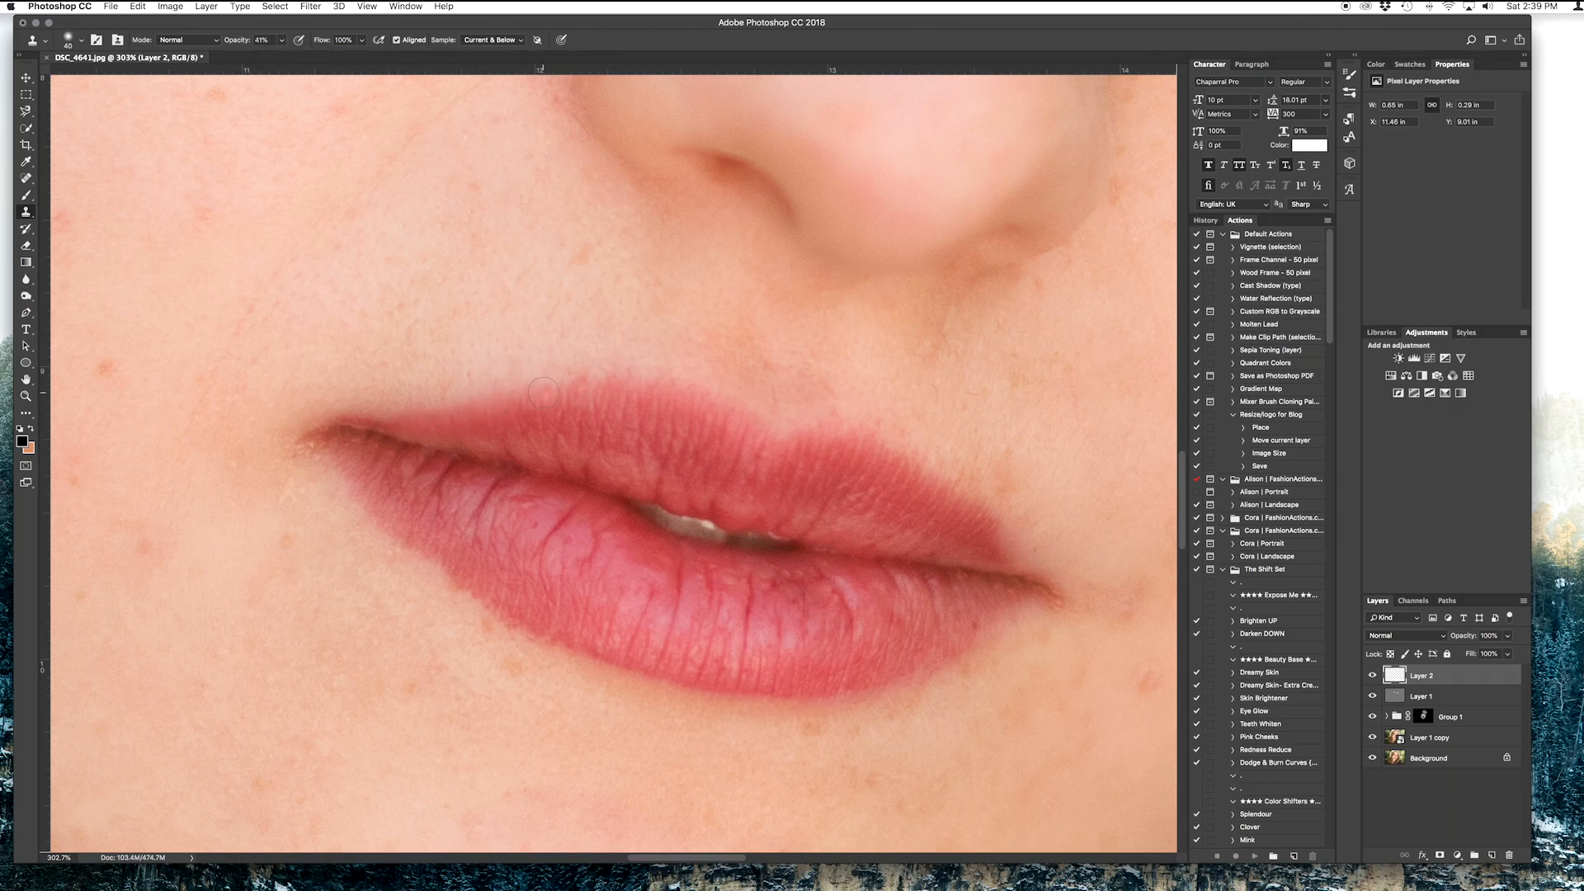
Clone over the creases on the left part of the lower lip with a smaller brush at 29% opacity
key(bracketleft)
key(bracketleft)
key(bracketleft)
key(1)
key(3)
key(2)
key(9)
alt+click(538, 512)
click(535, 524)
alt+click(540, 509)
click(537, 528)
key(bracketleft)
key(bracketleft)
key(bracketleft)
key(bracketleft)
Set the Clone Stamp's opacity to 52%, enlarge its brush and clone lip colour along the upper lip's right edge
scroll(614, 464, down, 10)
scroll(614, 463, up, 6)
scroll(626, 486, up, 2)
key(bracketright)
key(bracketright)
key(bracketright)
key(5)
key(2)
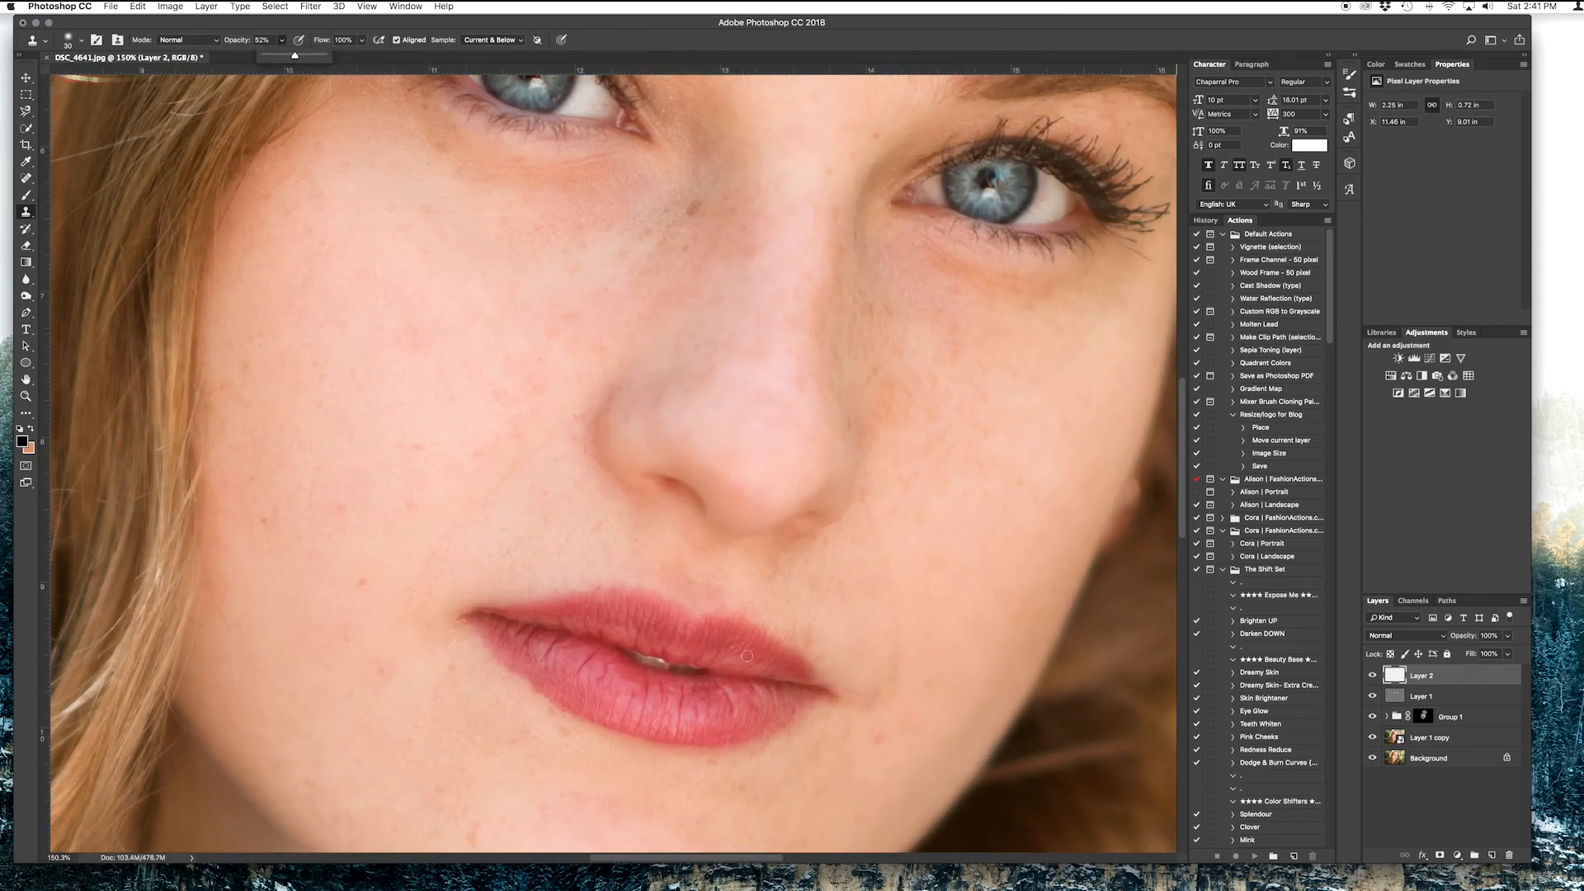
scroll(810, 673, up, 5)
mouse_move(810, 672)
mouse_down()
mouse_move(748, 343)
mouse_move(774, 365)
mouse_up()
alt+click(701, 335)
Switch to the Eraser with a softer 70 px brush to clean up the cloned lip edges, checking the mouth and chin
click(24, 245)
click(79, 41)
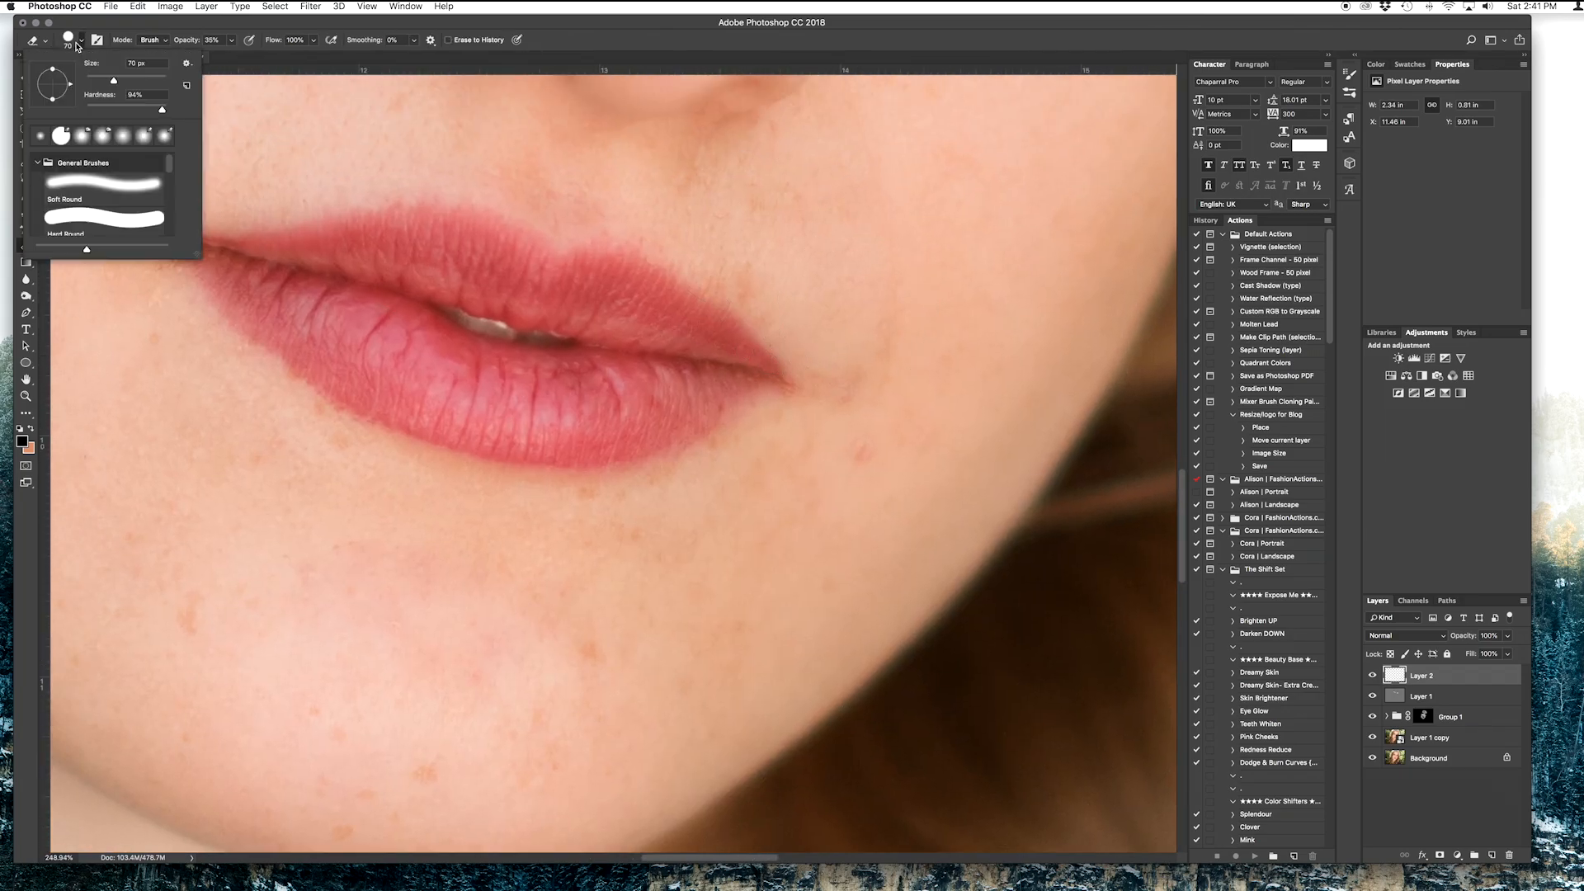
click(797, 345)
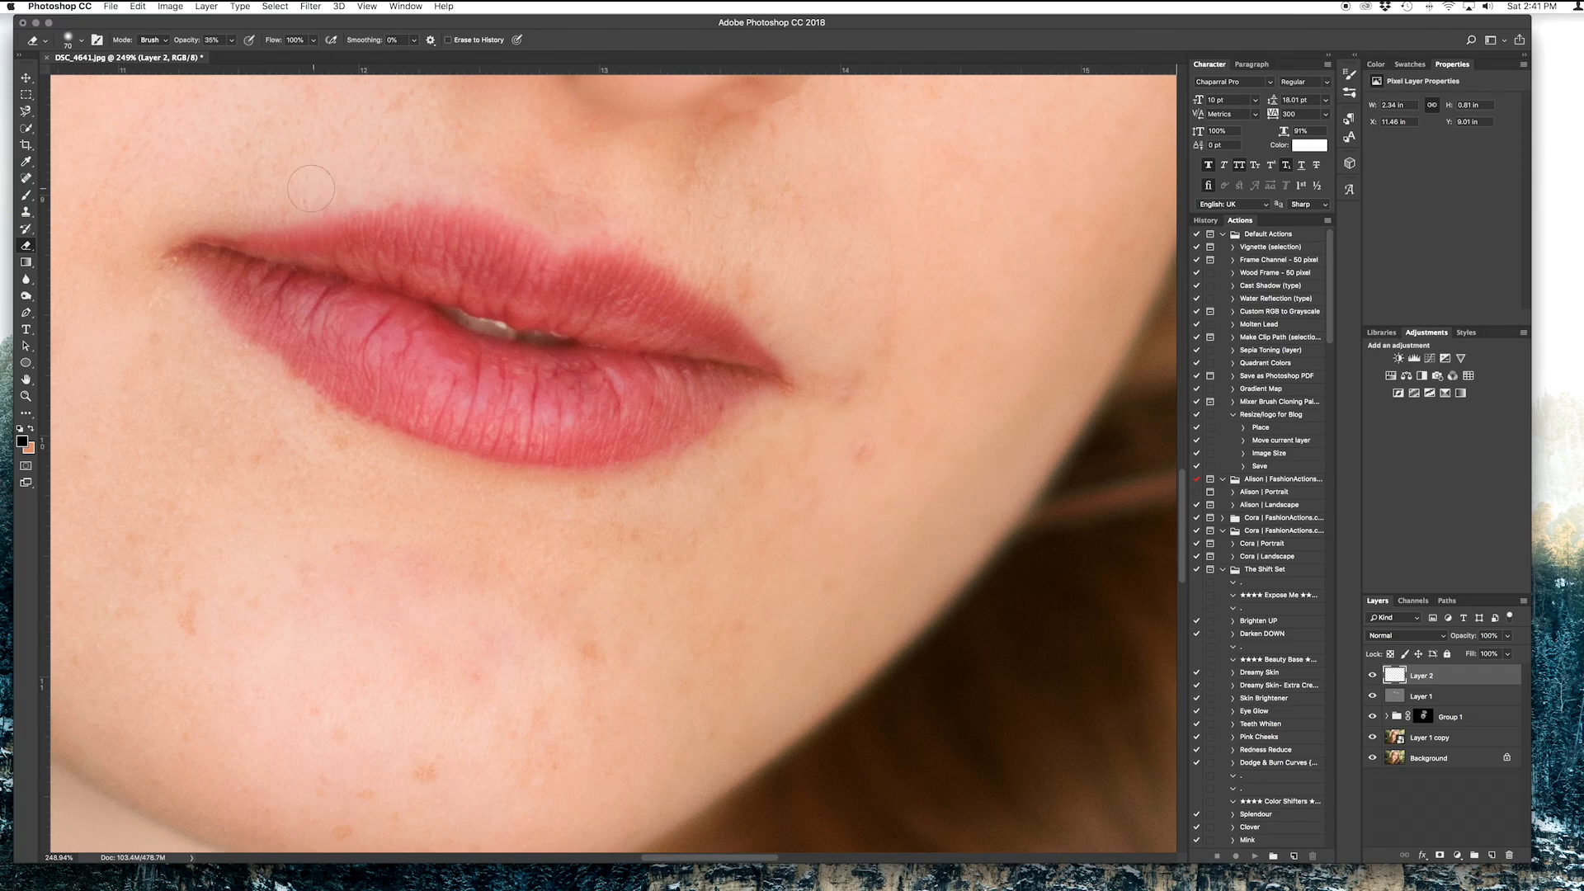
scroll(778, 443, down, 5)
scroll(416, 294, down, 10)
scroll(604, 525, up, 15)
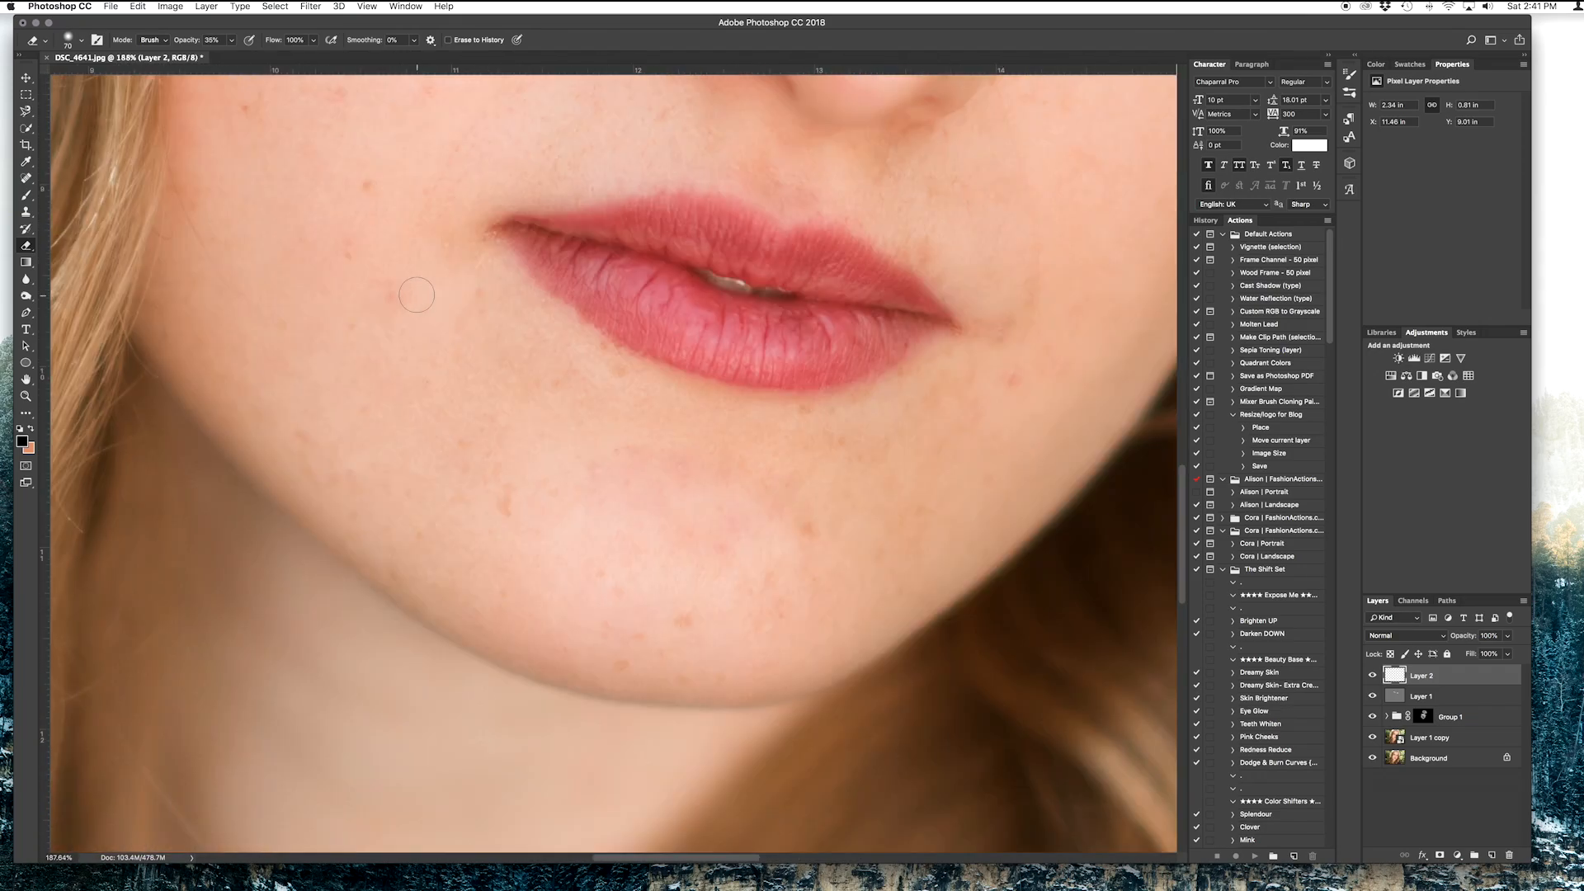
Set the Clone Stamp's opacity to 30% and clone clean skin over the red spot beside the mouth and a blemish on the chin
click(25, 212)
drag(495, 116, 528, 314)
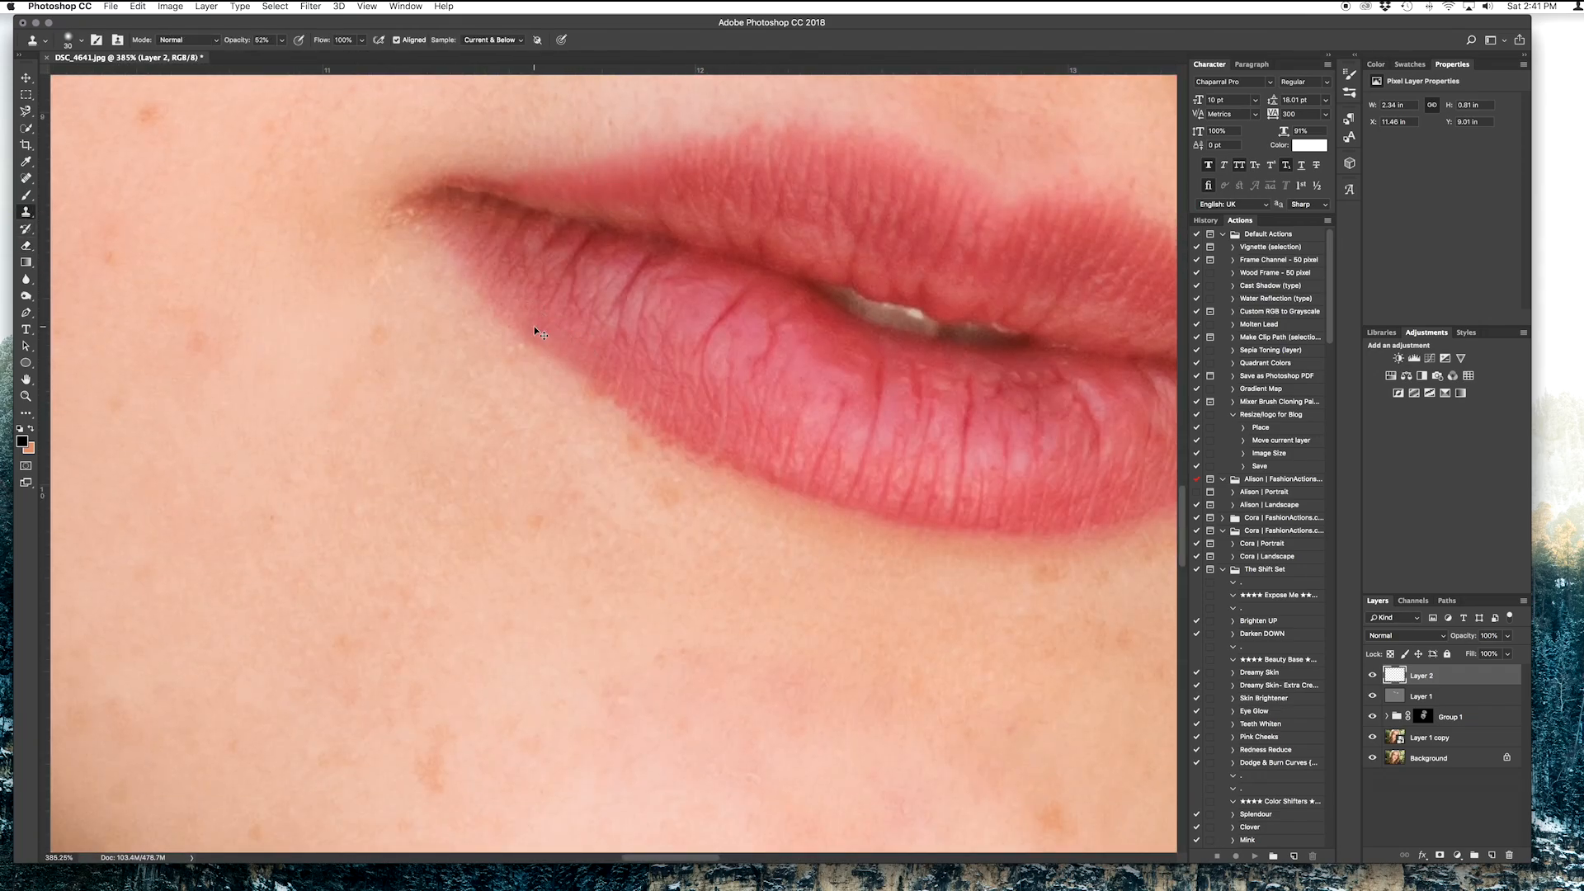
key(7)
key(7)
key(3)
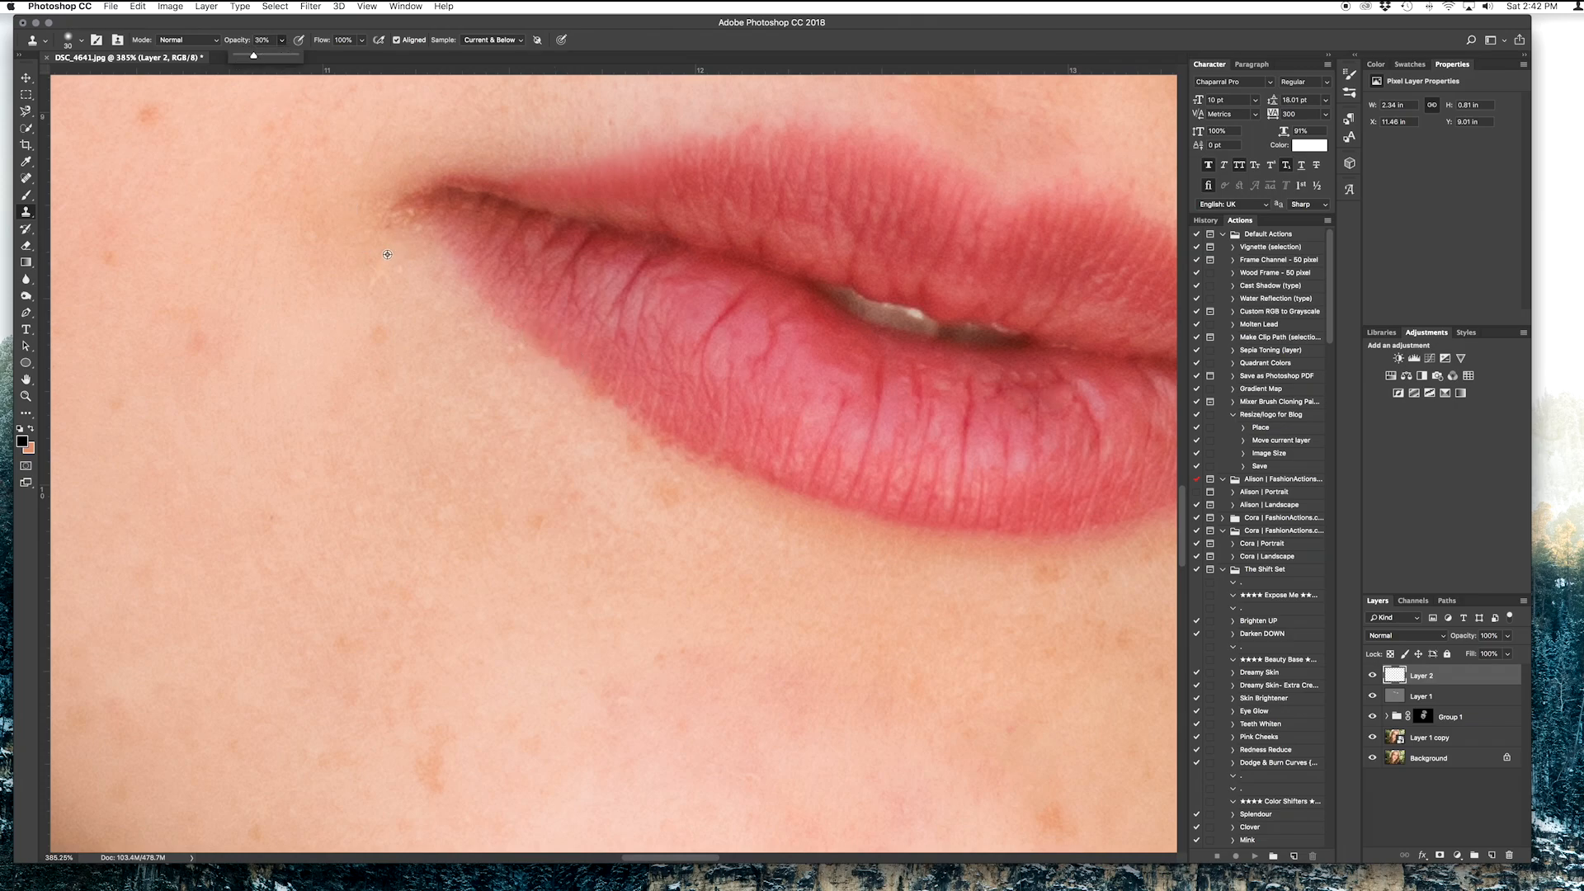
scroll(357, 292, down, 6)
scroll(547, 240, up, 4)
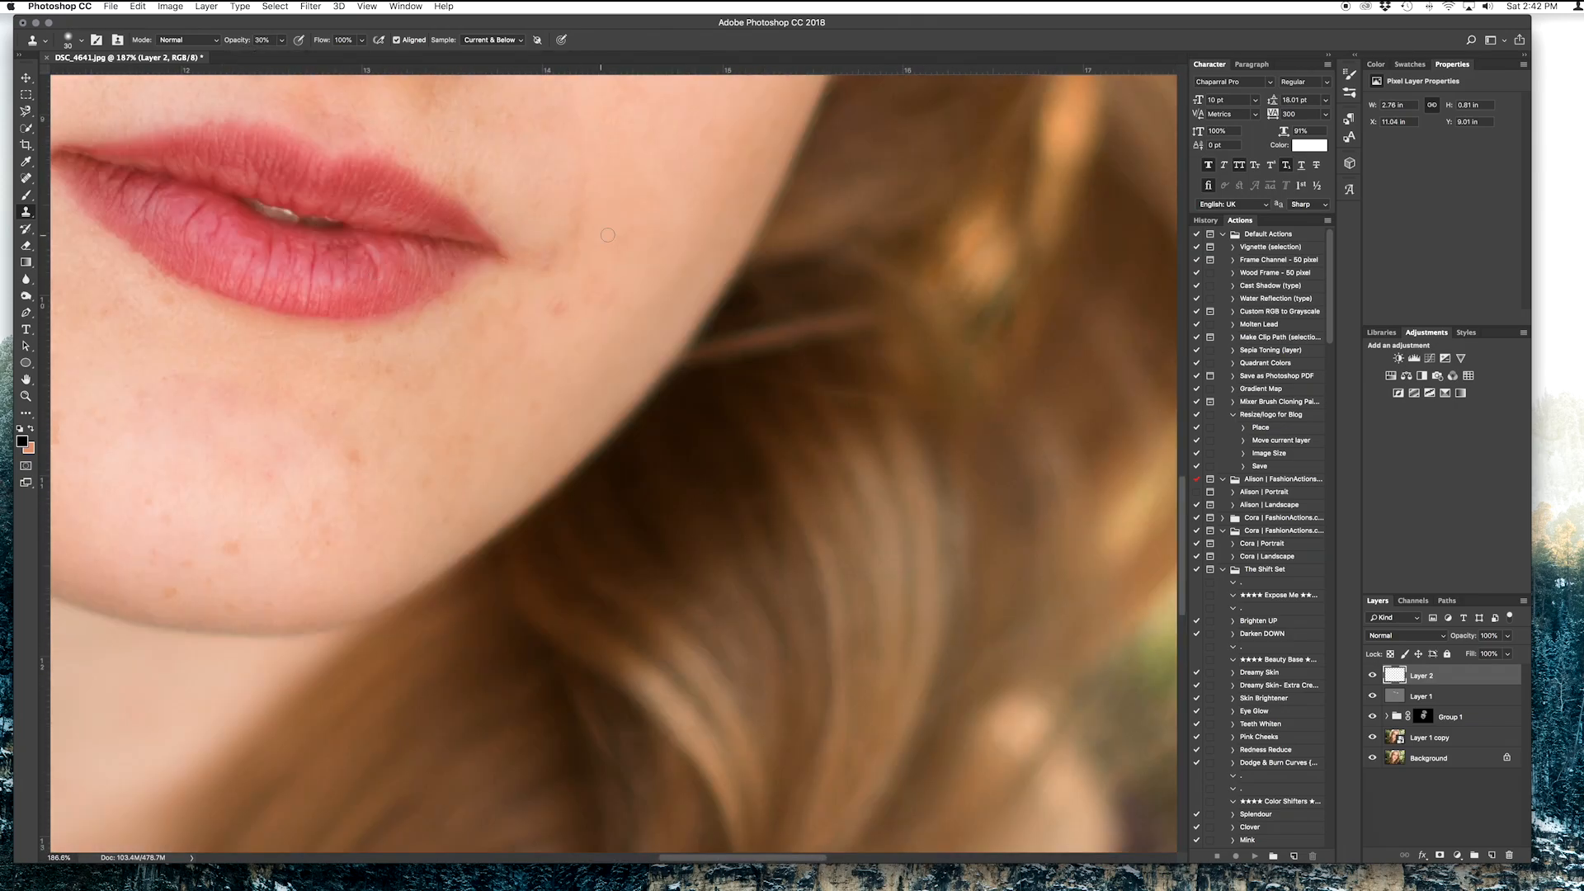
drag(563, 304, 560, 315)
scroll(622, 220, down, 3)
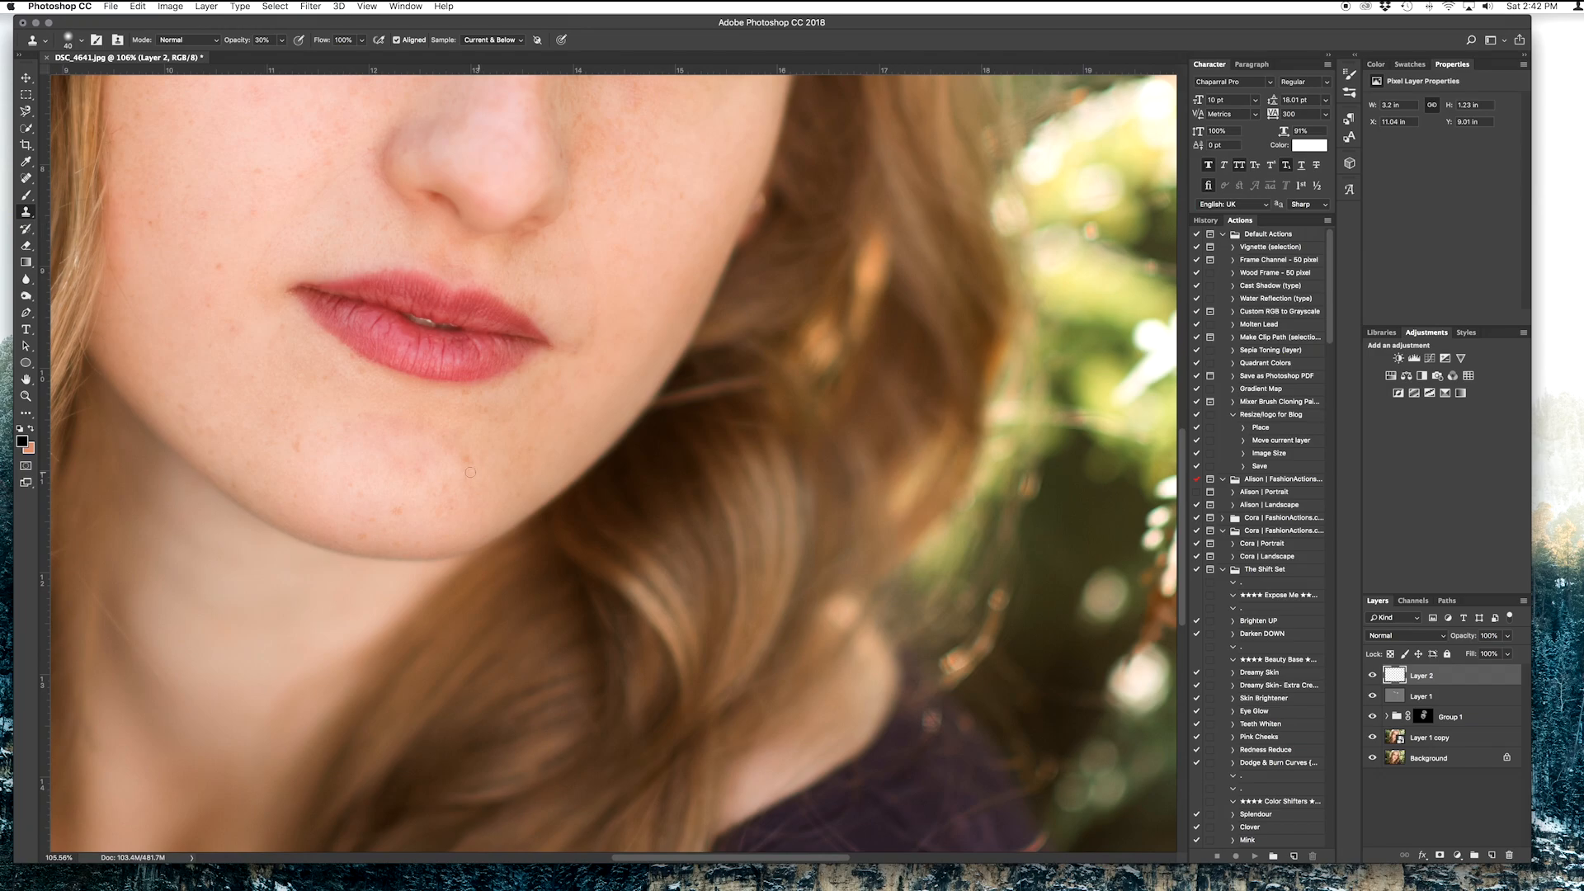
click(414, 466)
scroll(414, 466, down, 5)
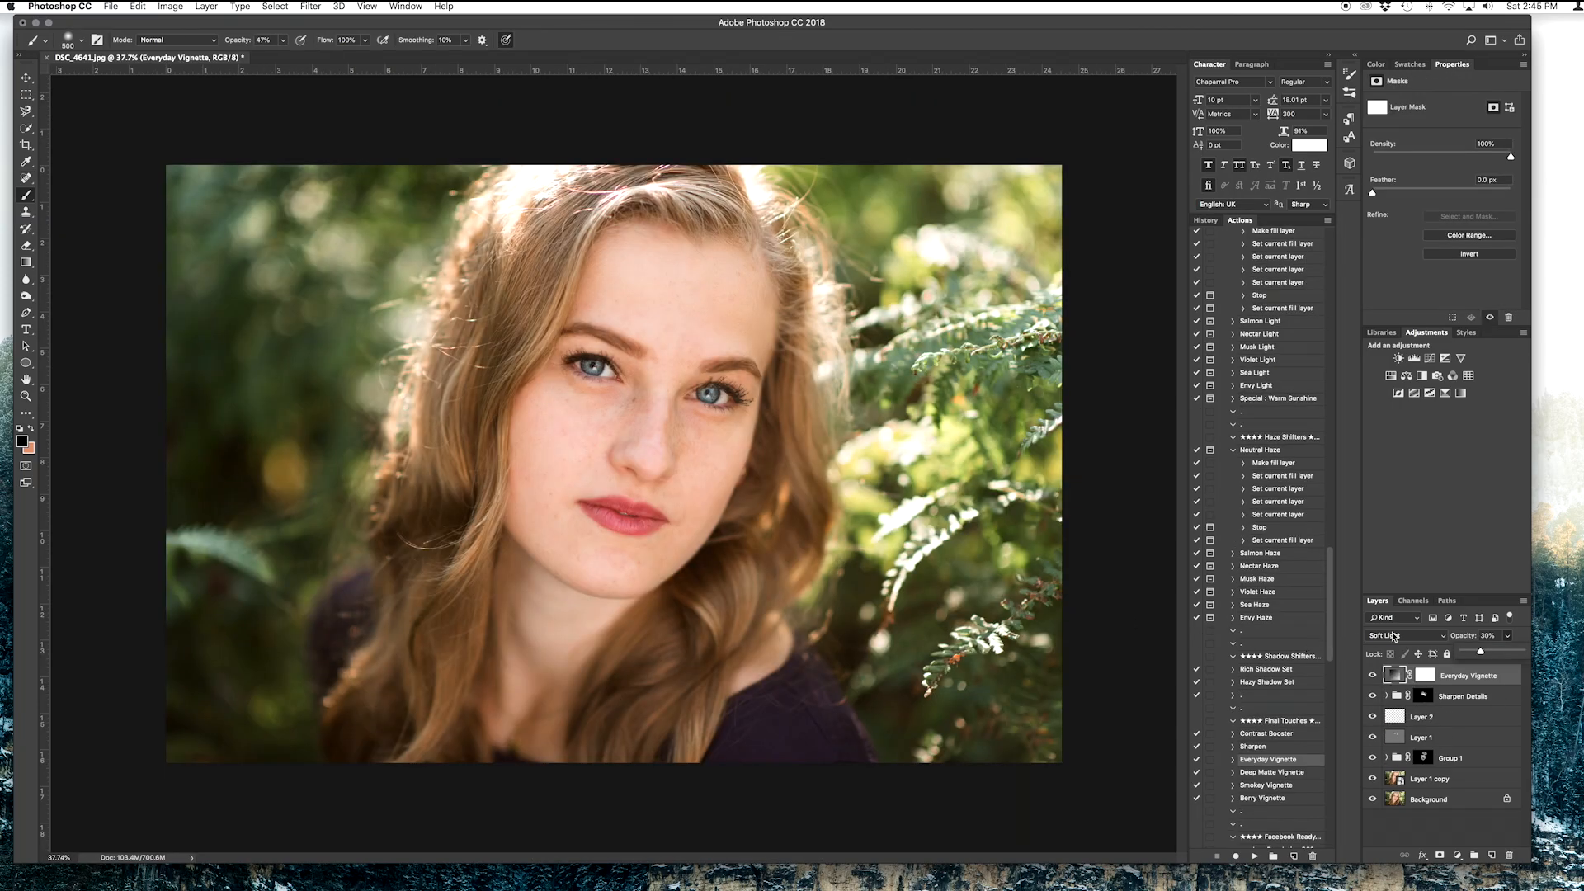
Group all layers above the Background, from Everyday Vignette down to Layer 1 copy
click(1473, 684)
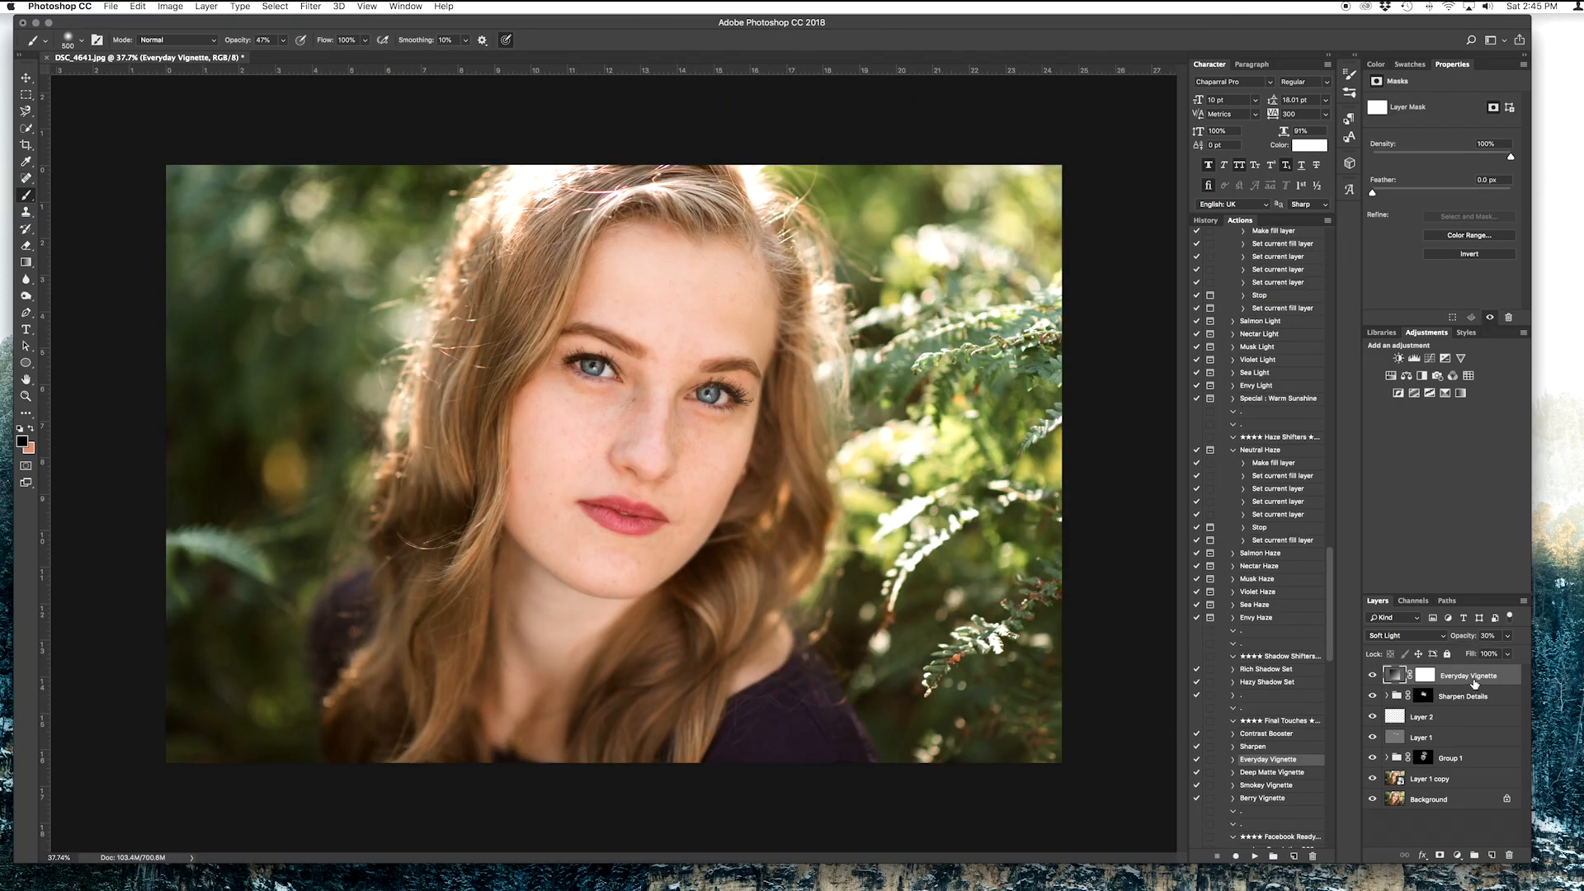
shift+click(1462, 779)
key(super+g)
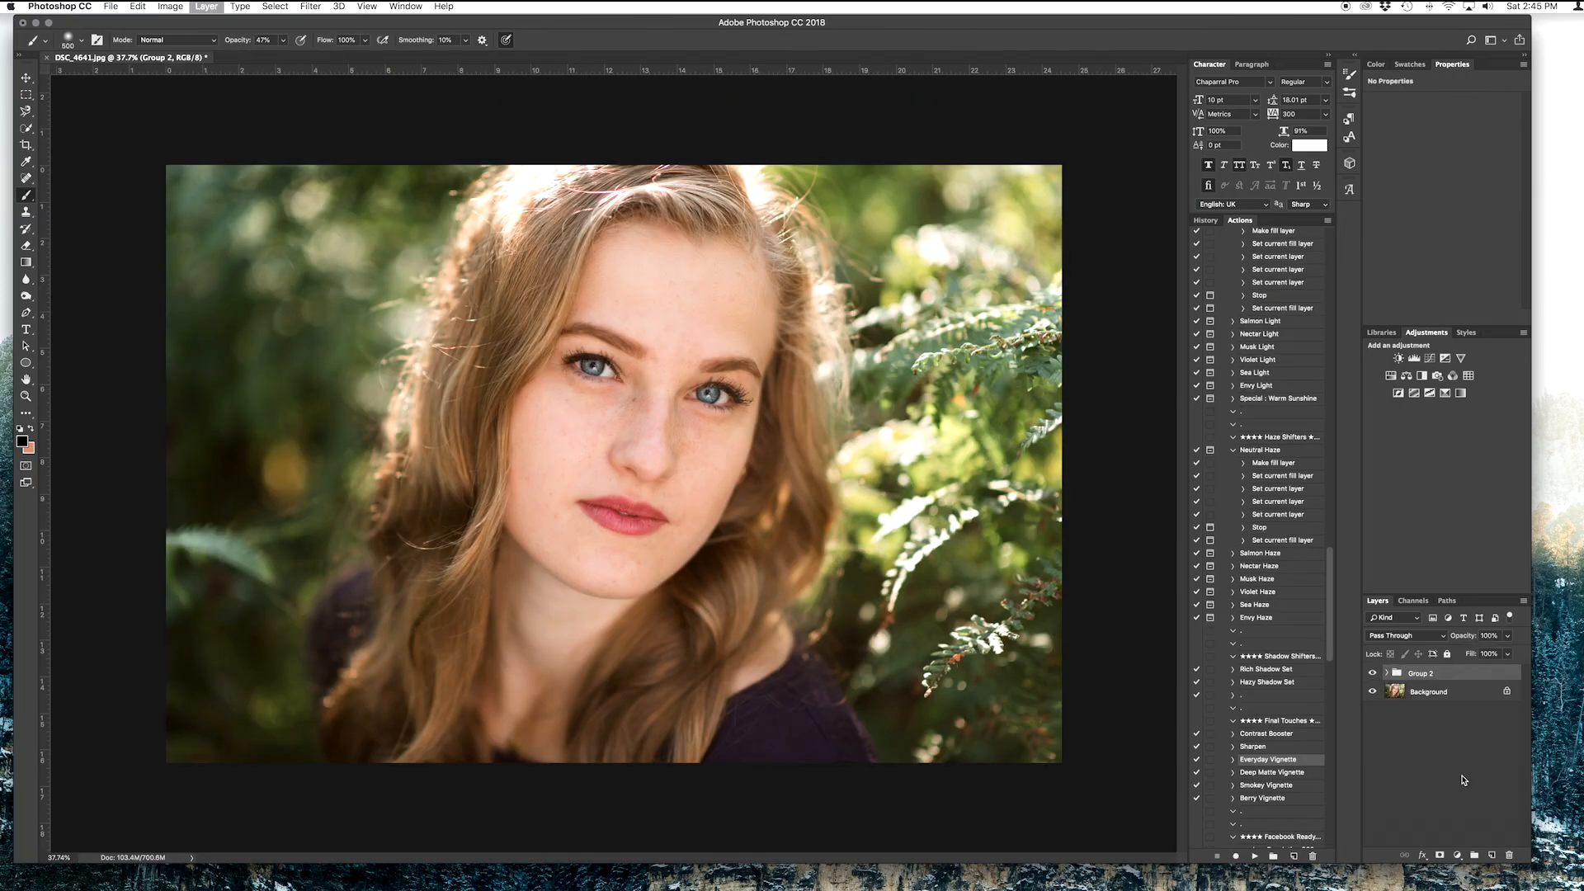
Toggle the visibility of the layer group off and on to compare the portrait before and after retouching
click(1372, 674)
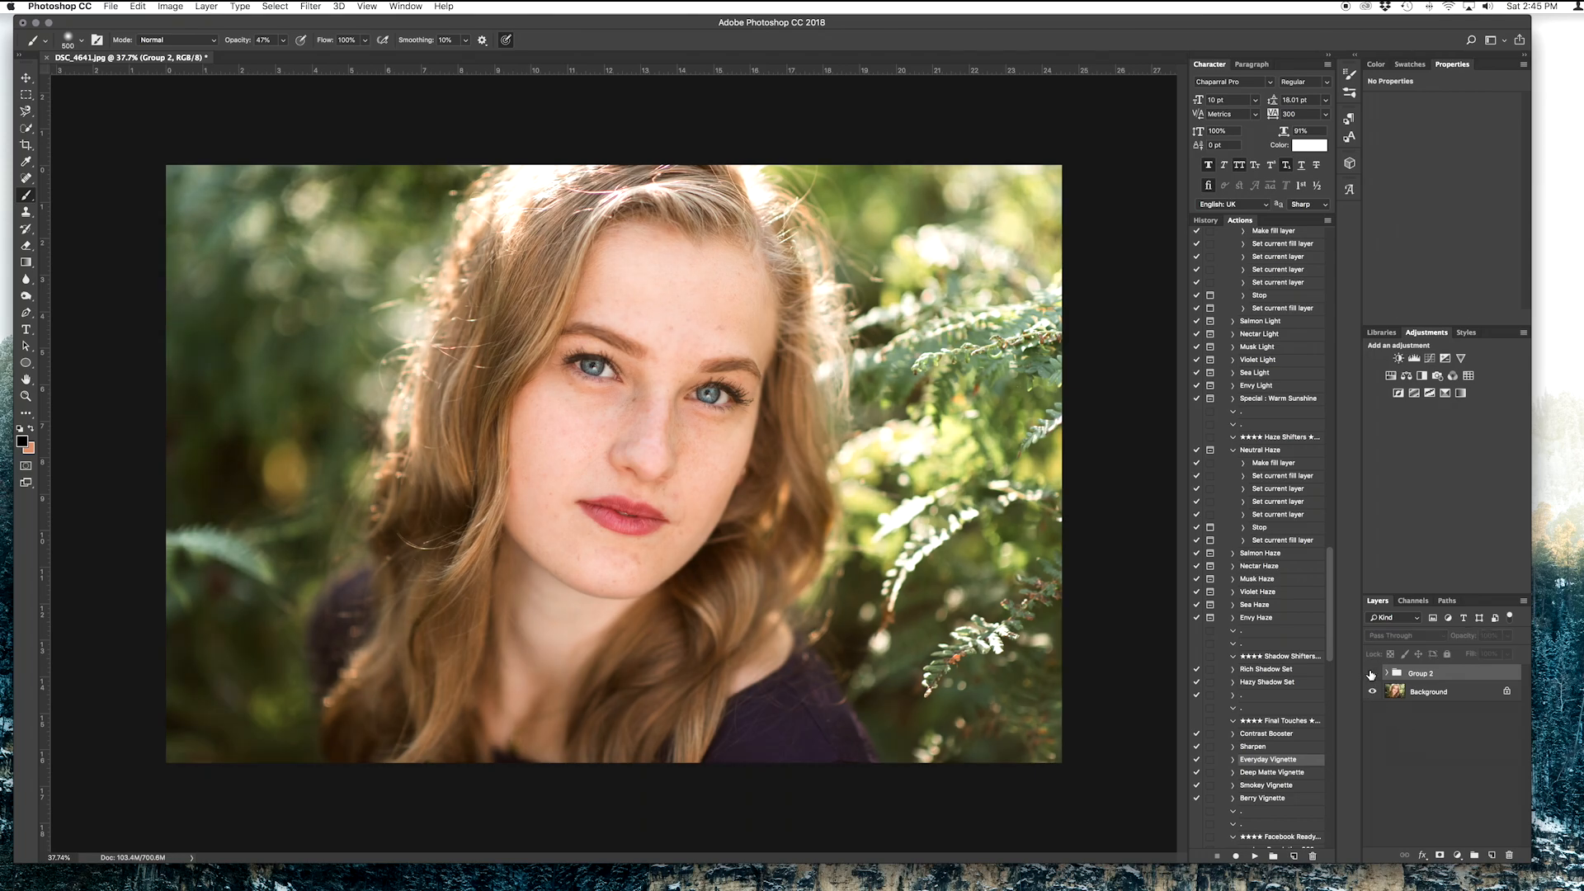
click(1371, 674)
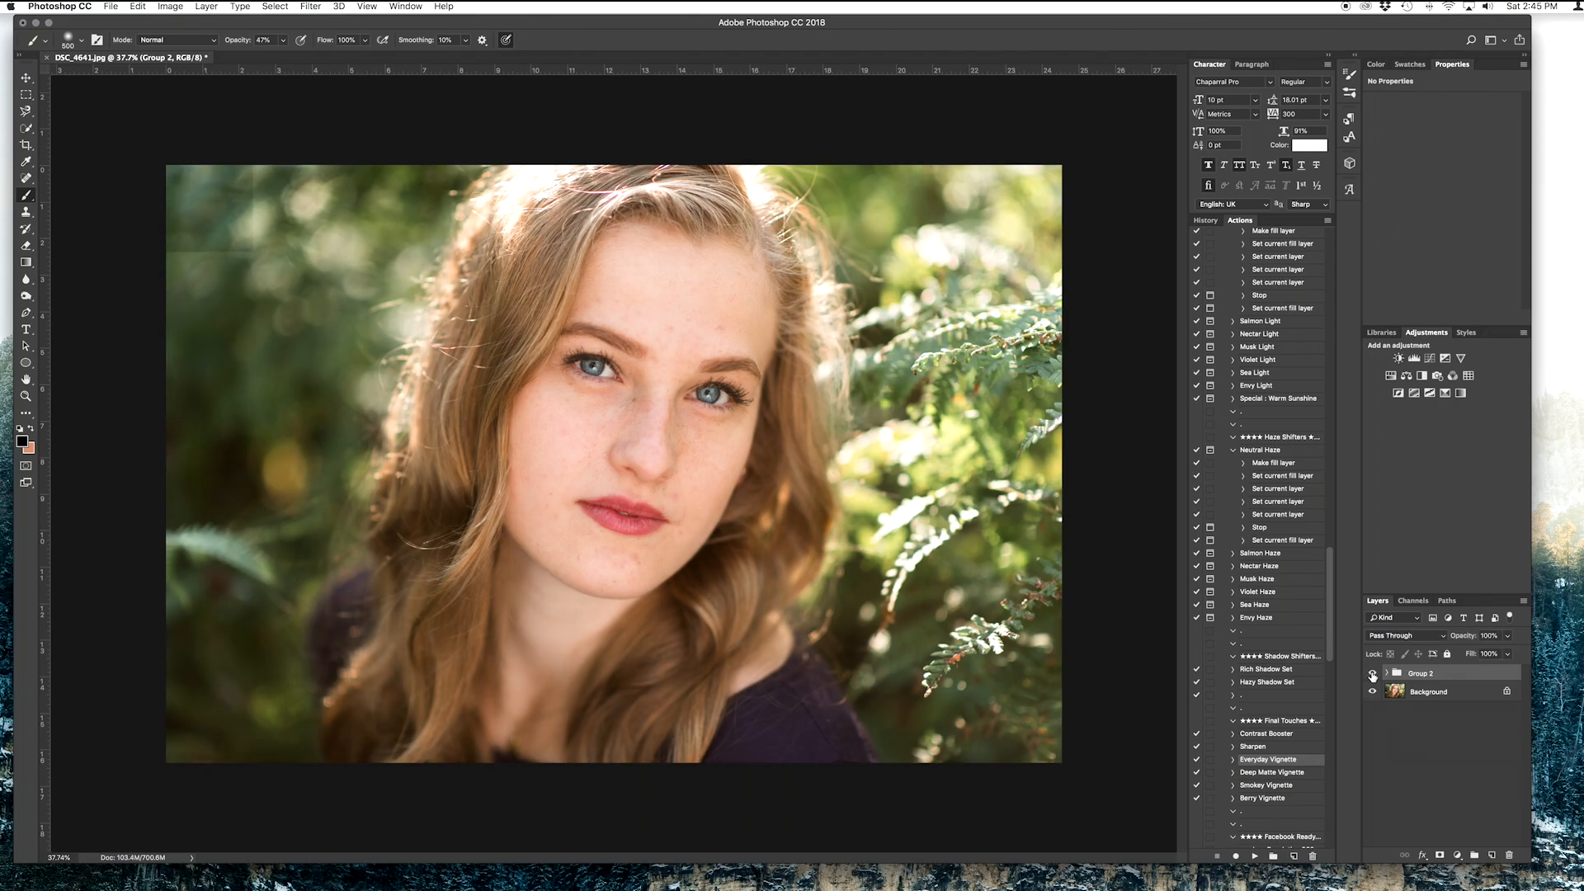
click(1372, 674)
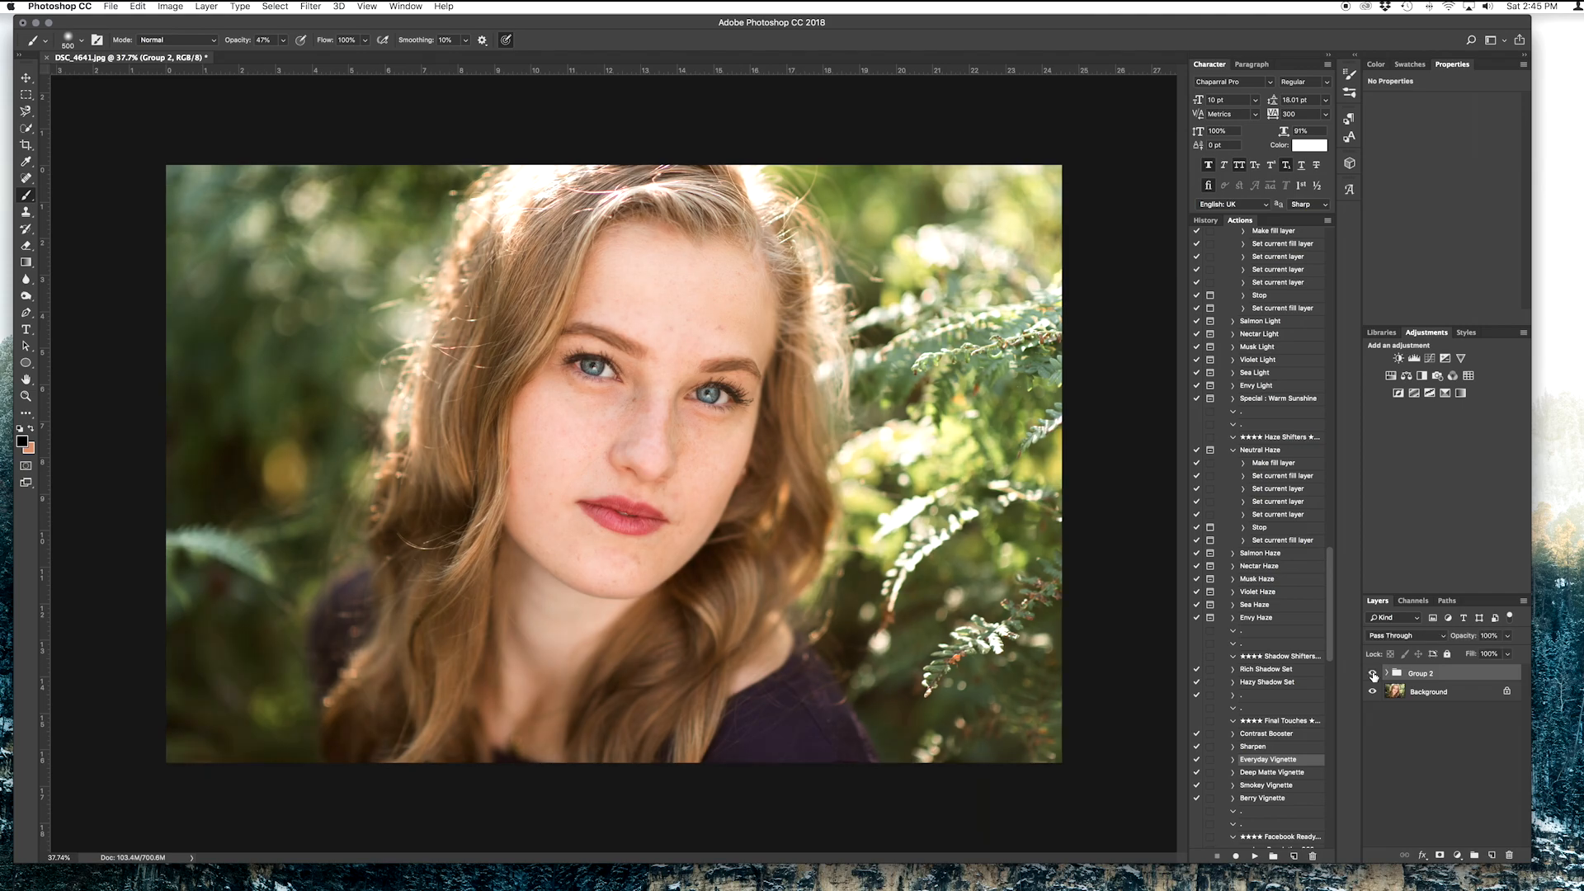
click(1372, 674)
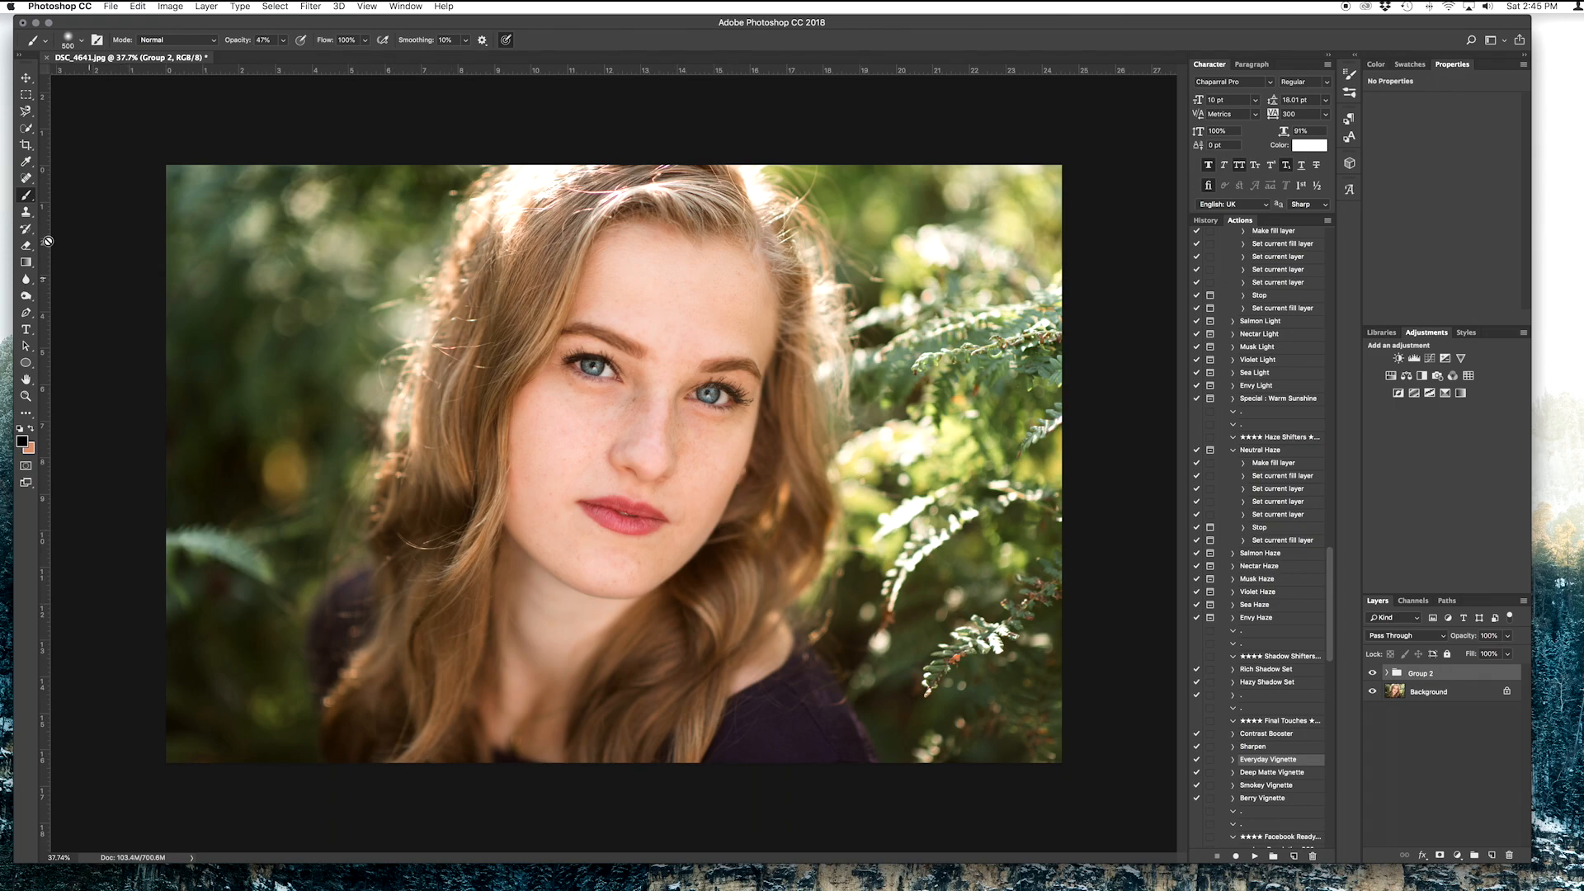
Activate the Move tool and view the layer group's opacity setting
click(26, 77)
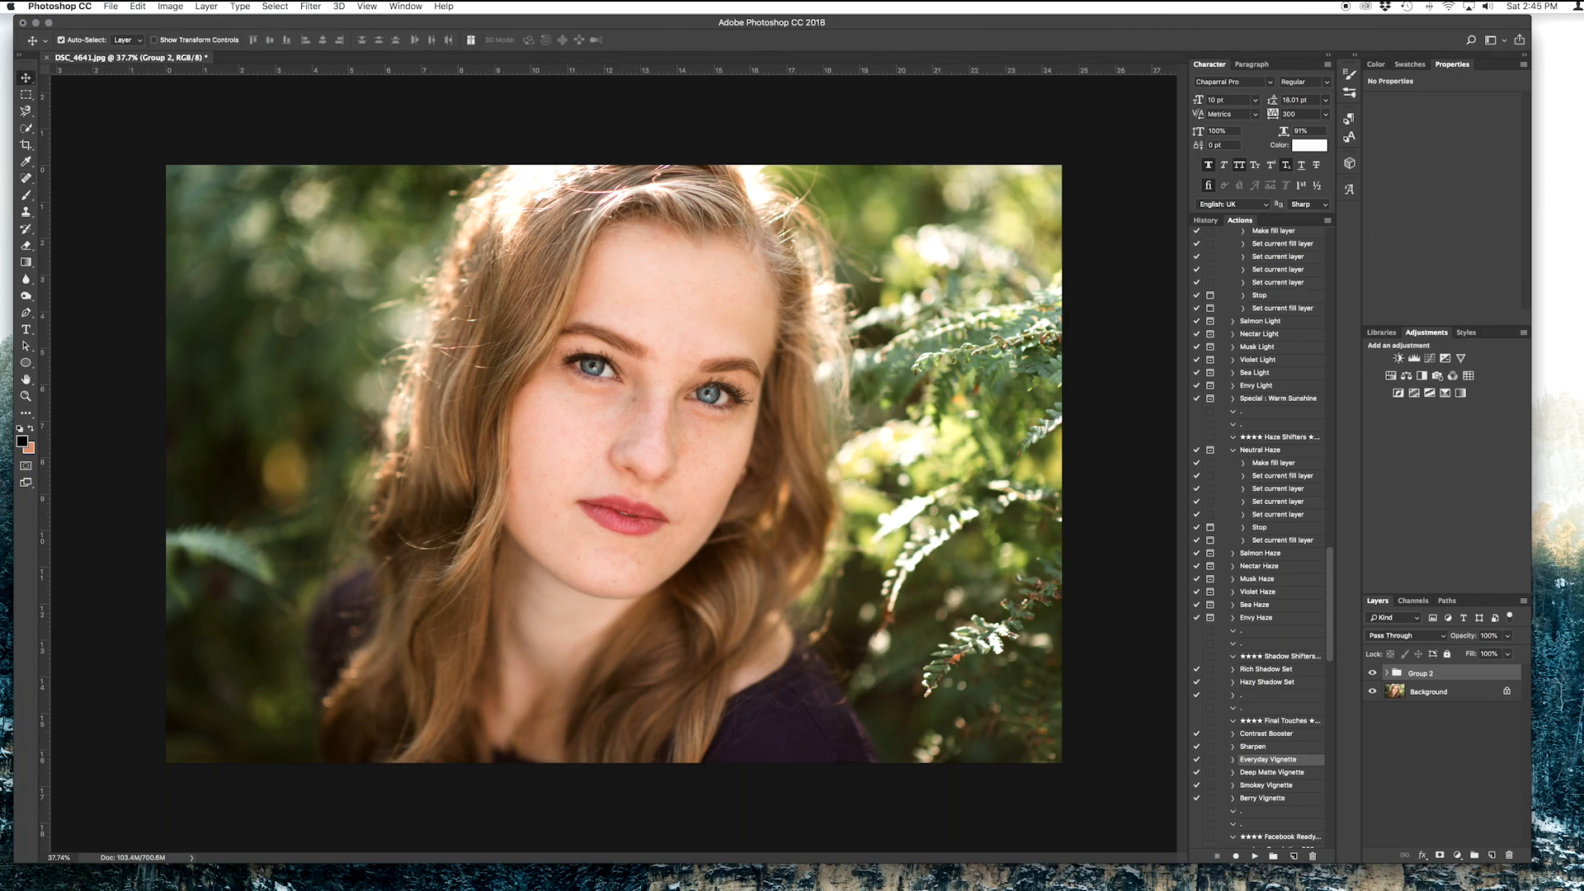
click(1507, 635)
click(1522, 639)
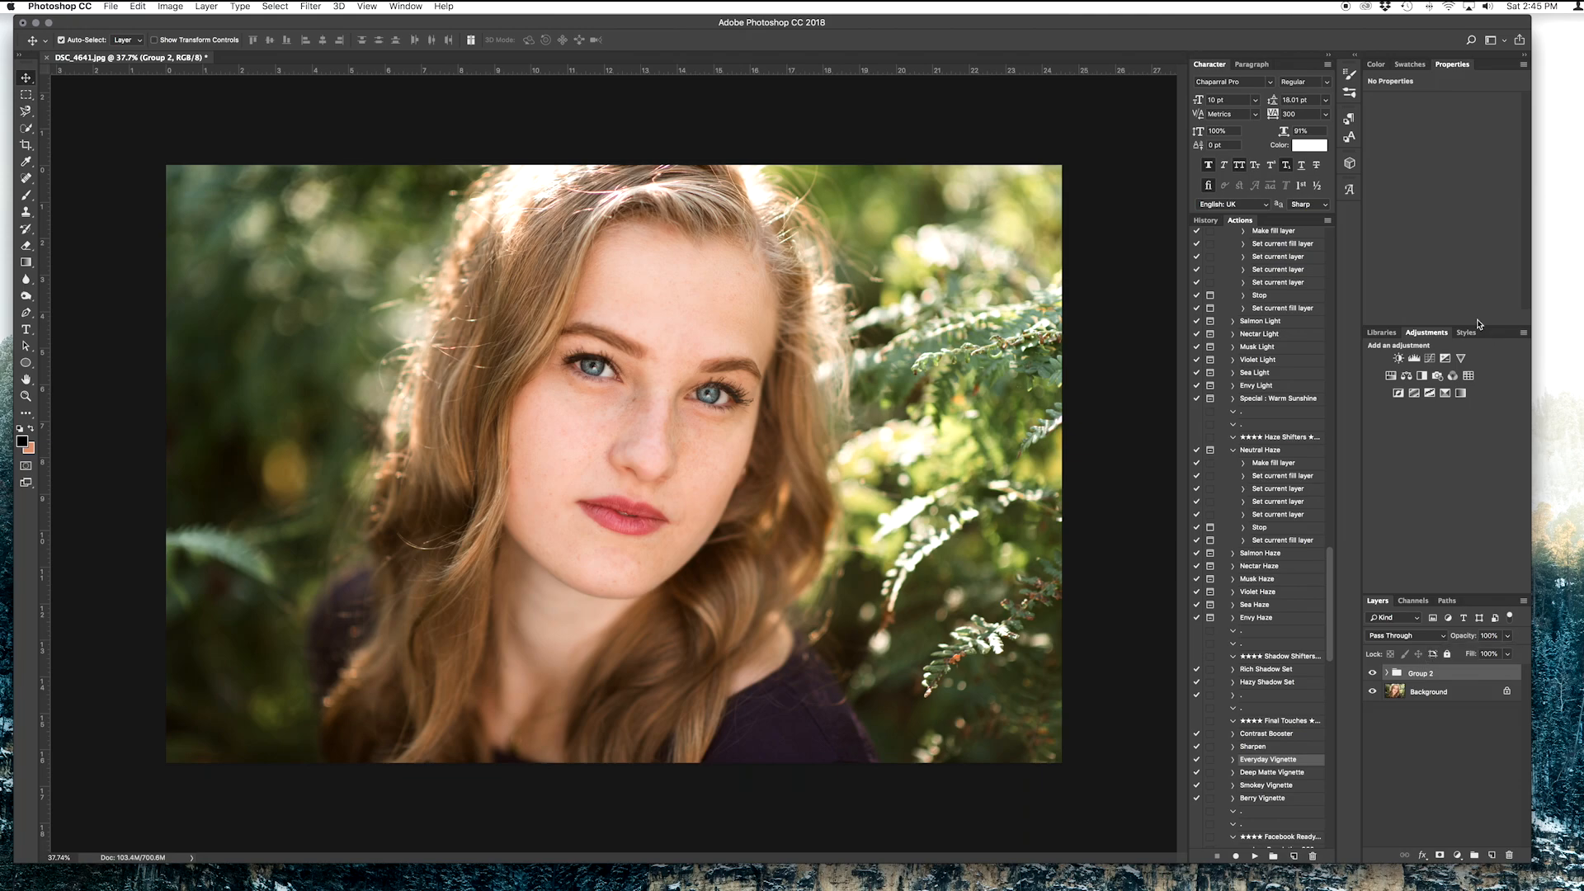